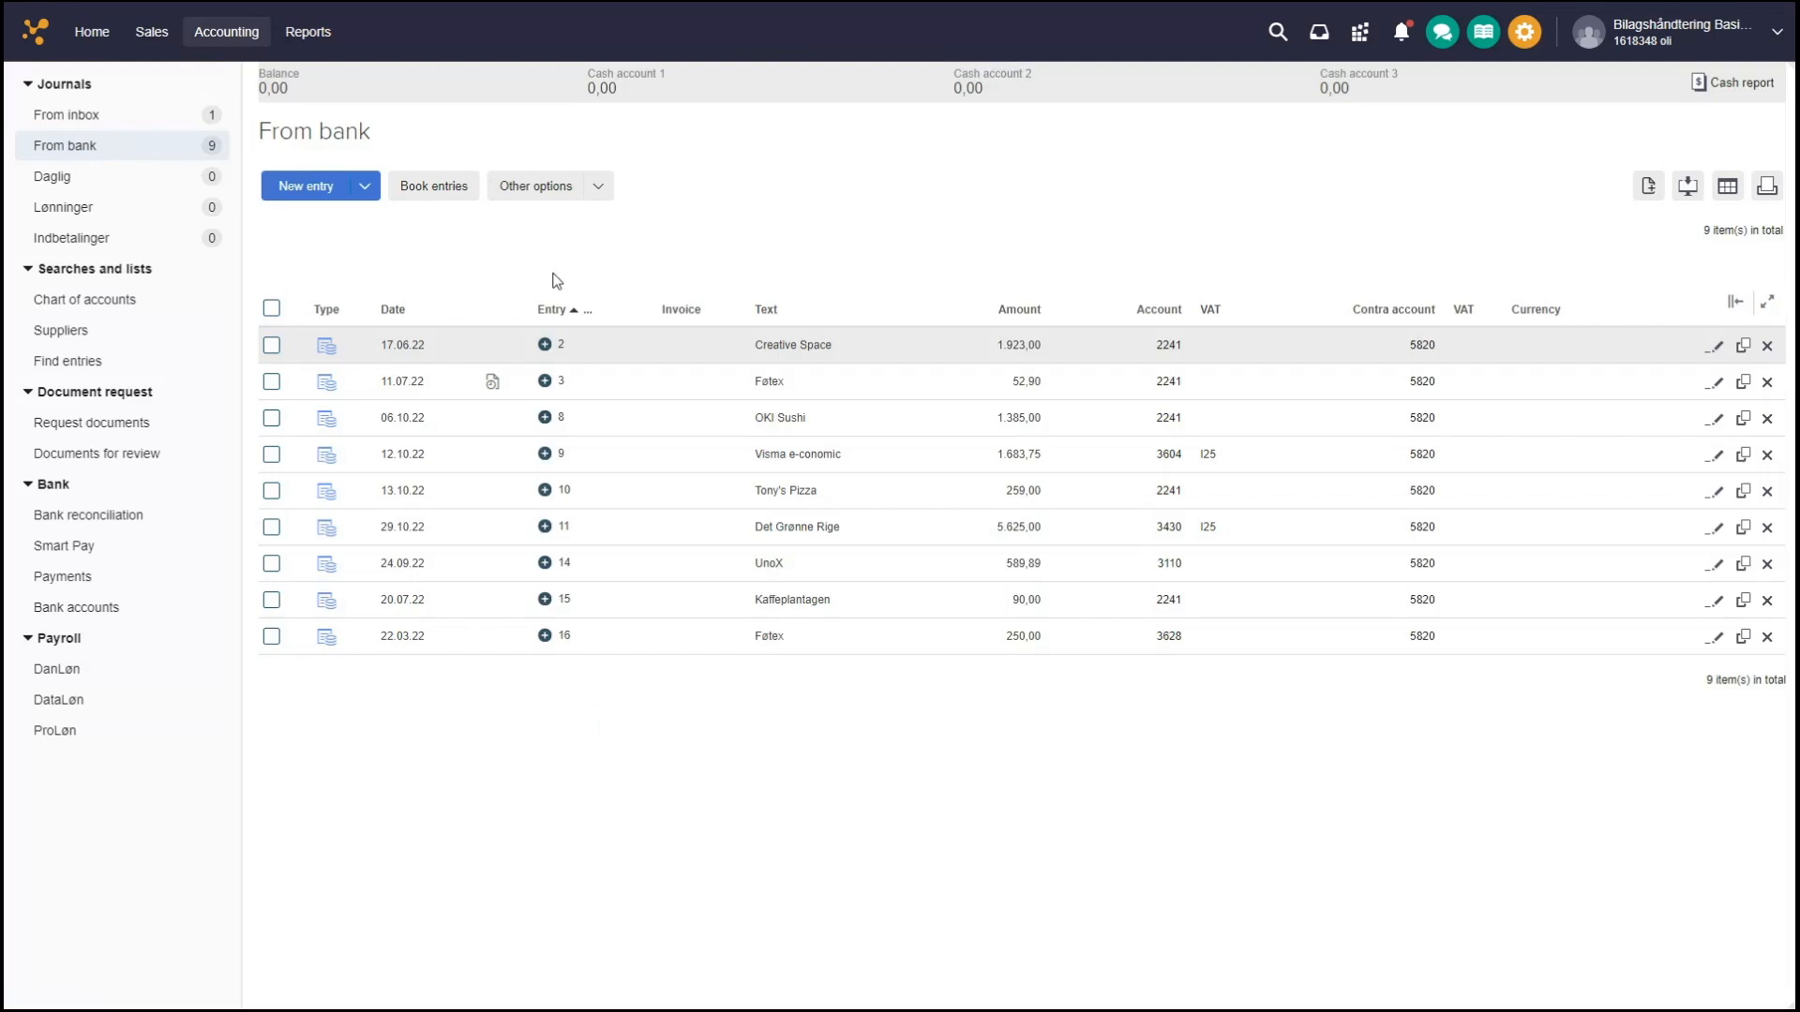
- Preview the unprocessed Føtex document dated 09.01.23 and attach it to Føtex entry 16 in the From bank journal
left_click(545, 345)
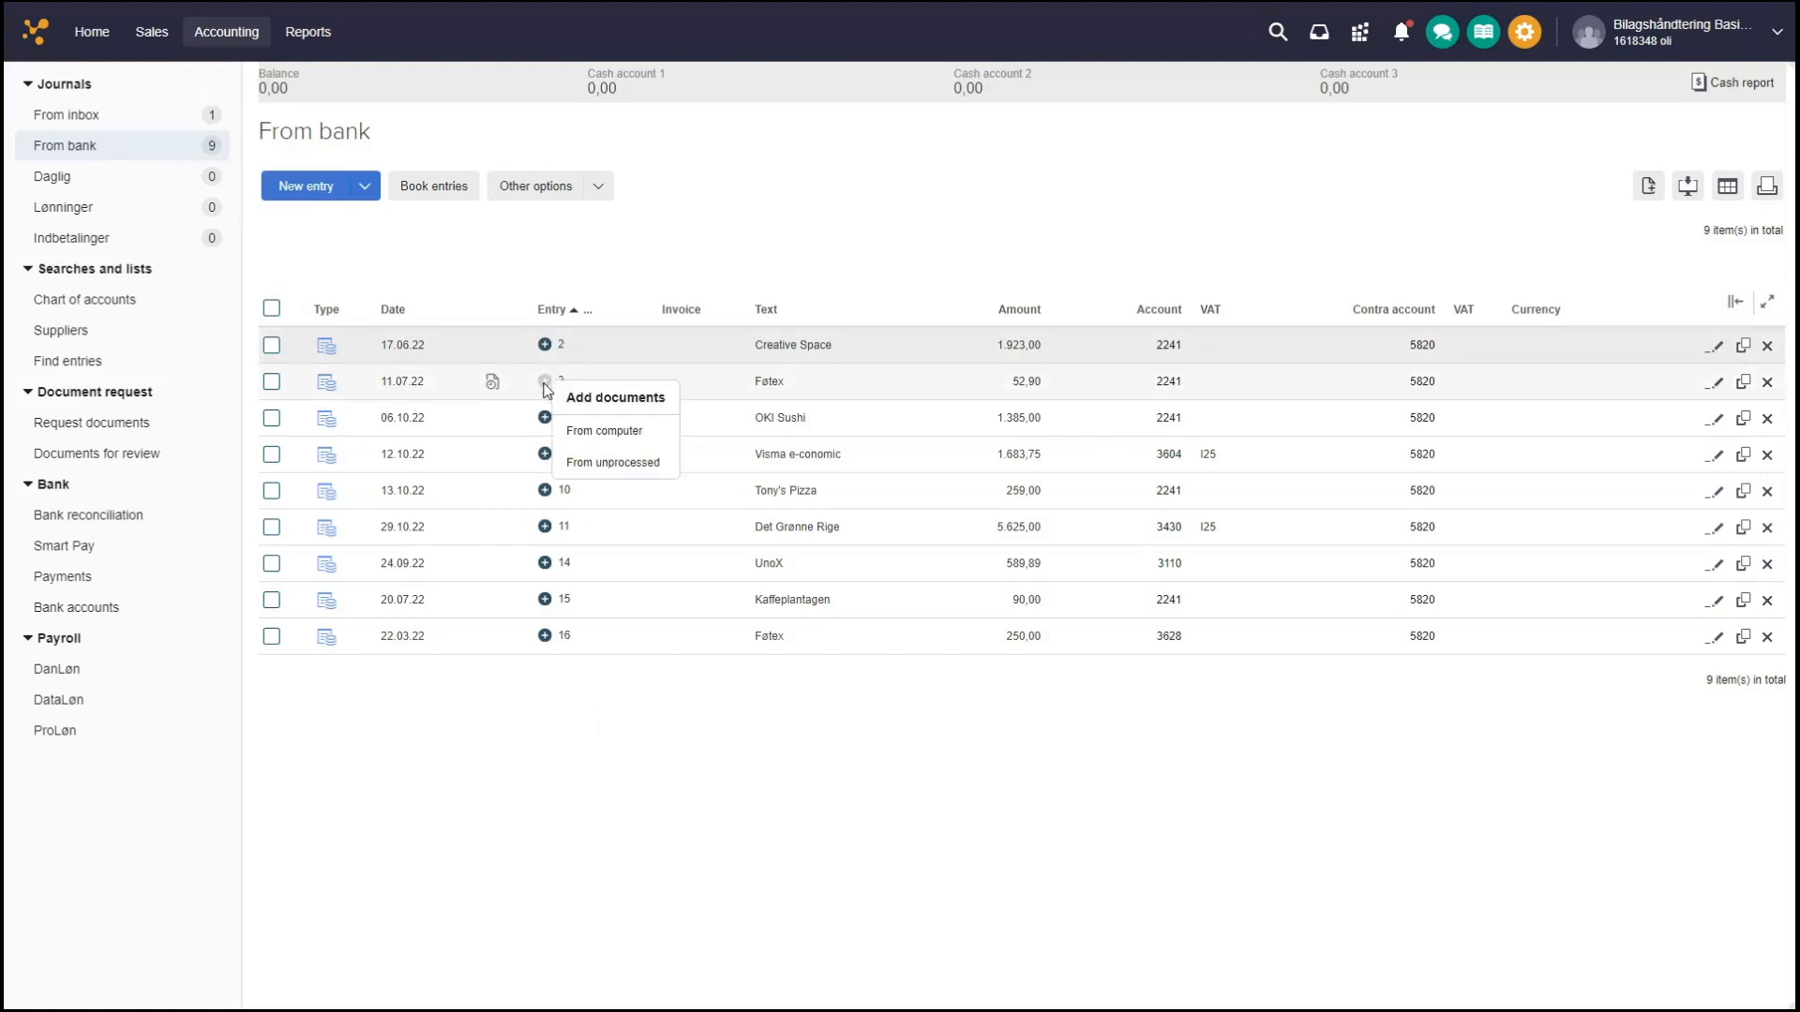
mouse_move(543, 415)
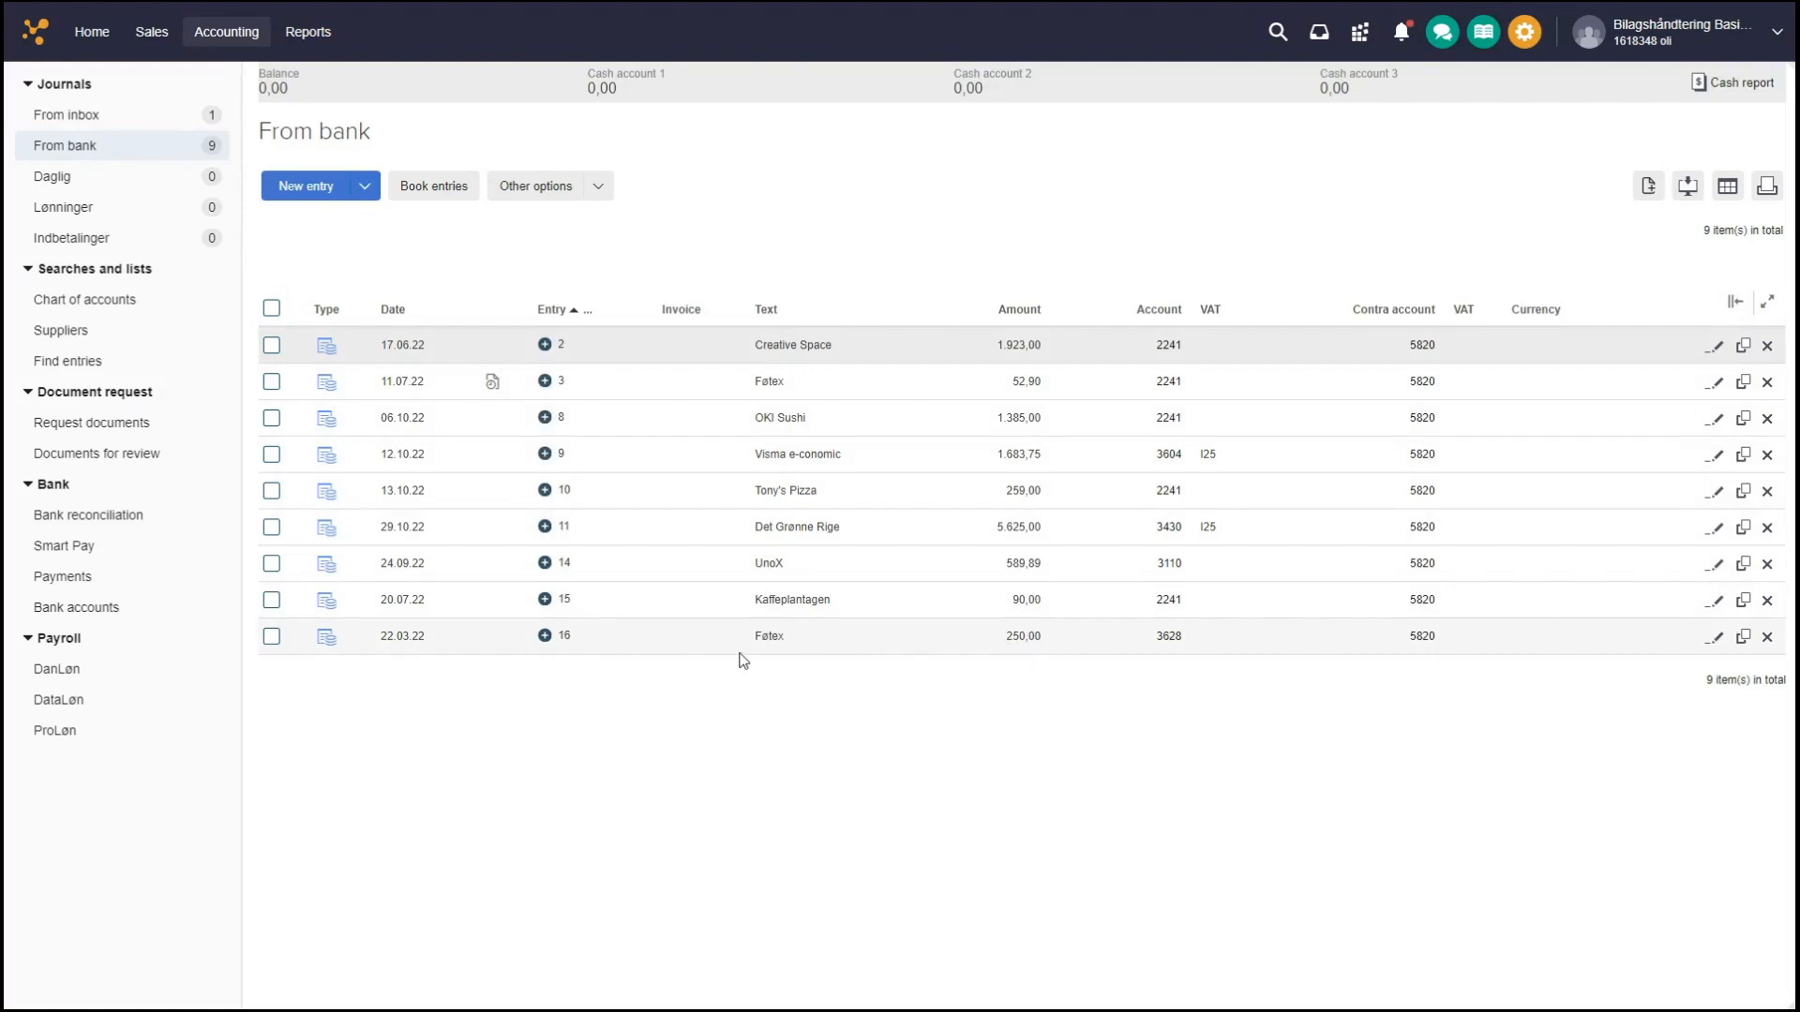
mouse_move(542, 637)
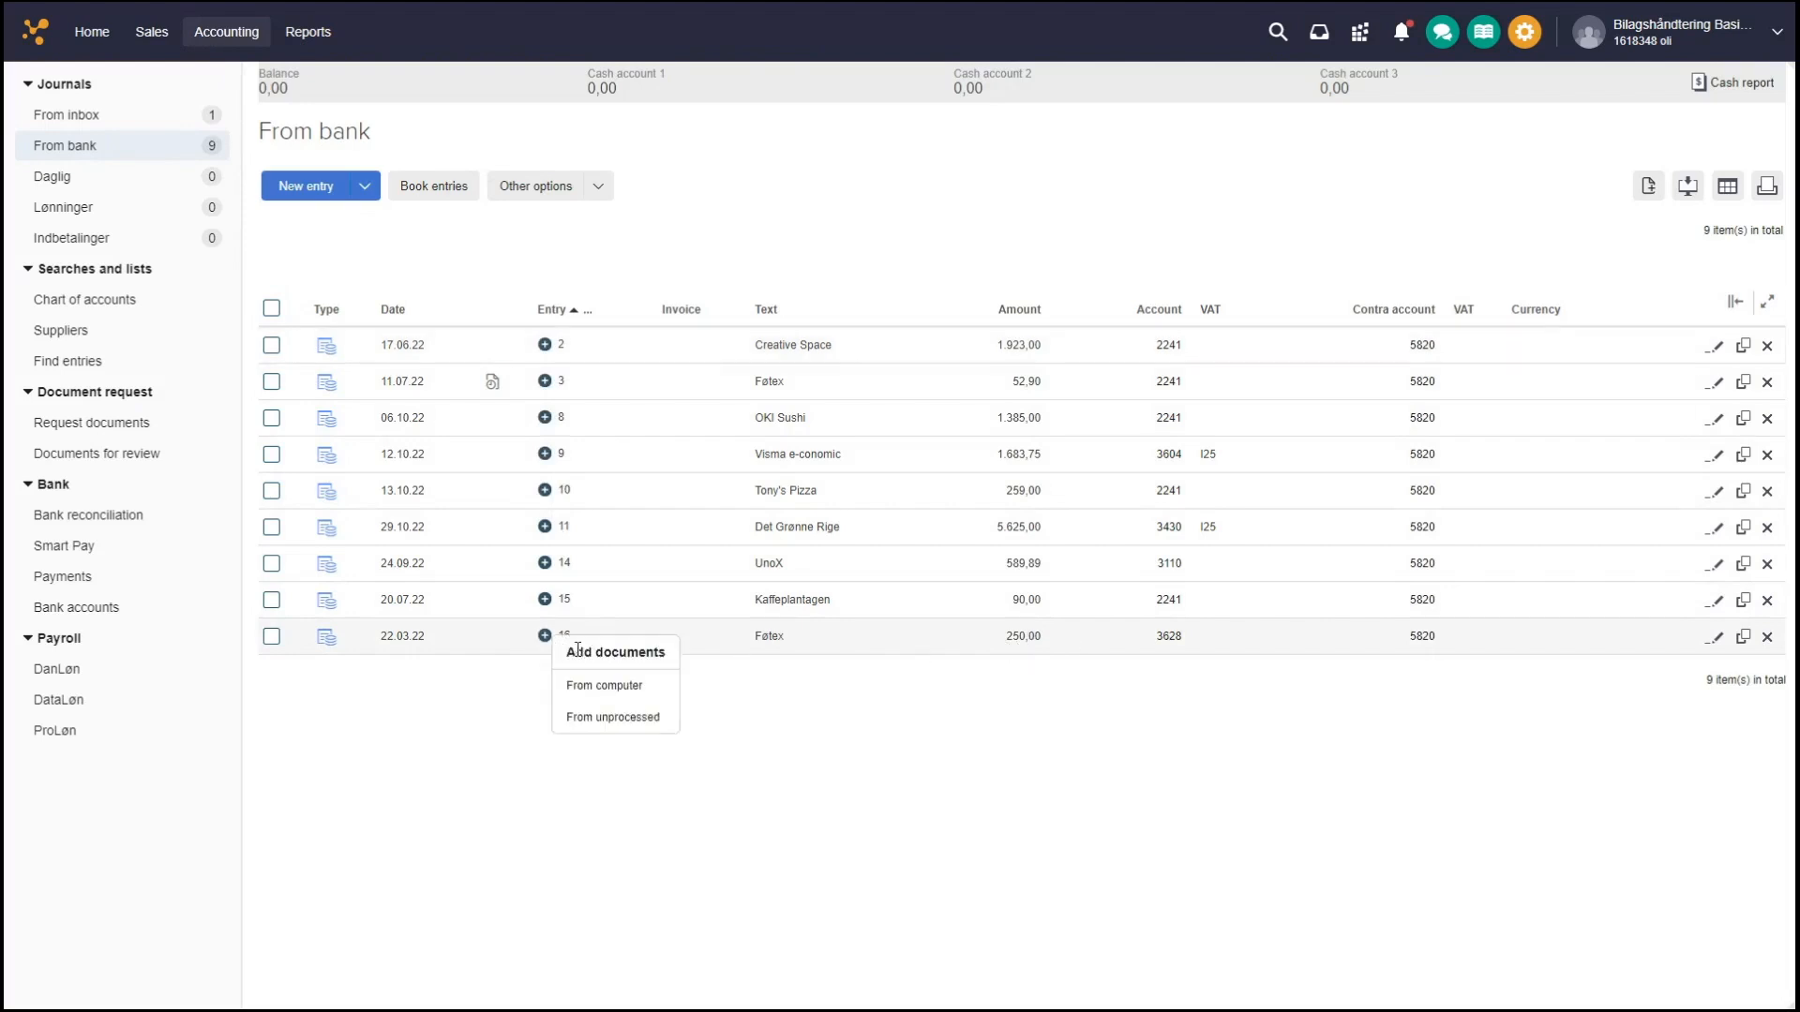
left_click(609, 722)
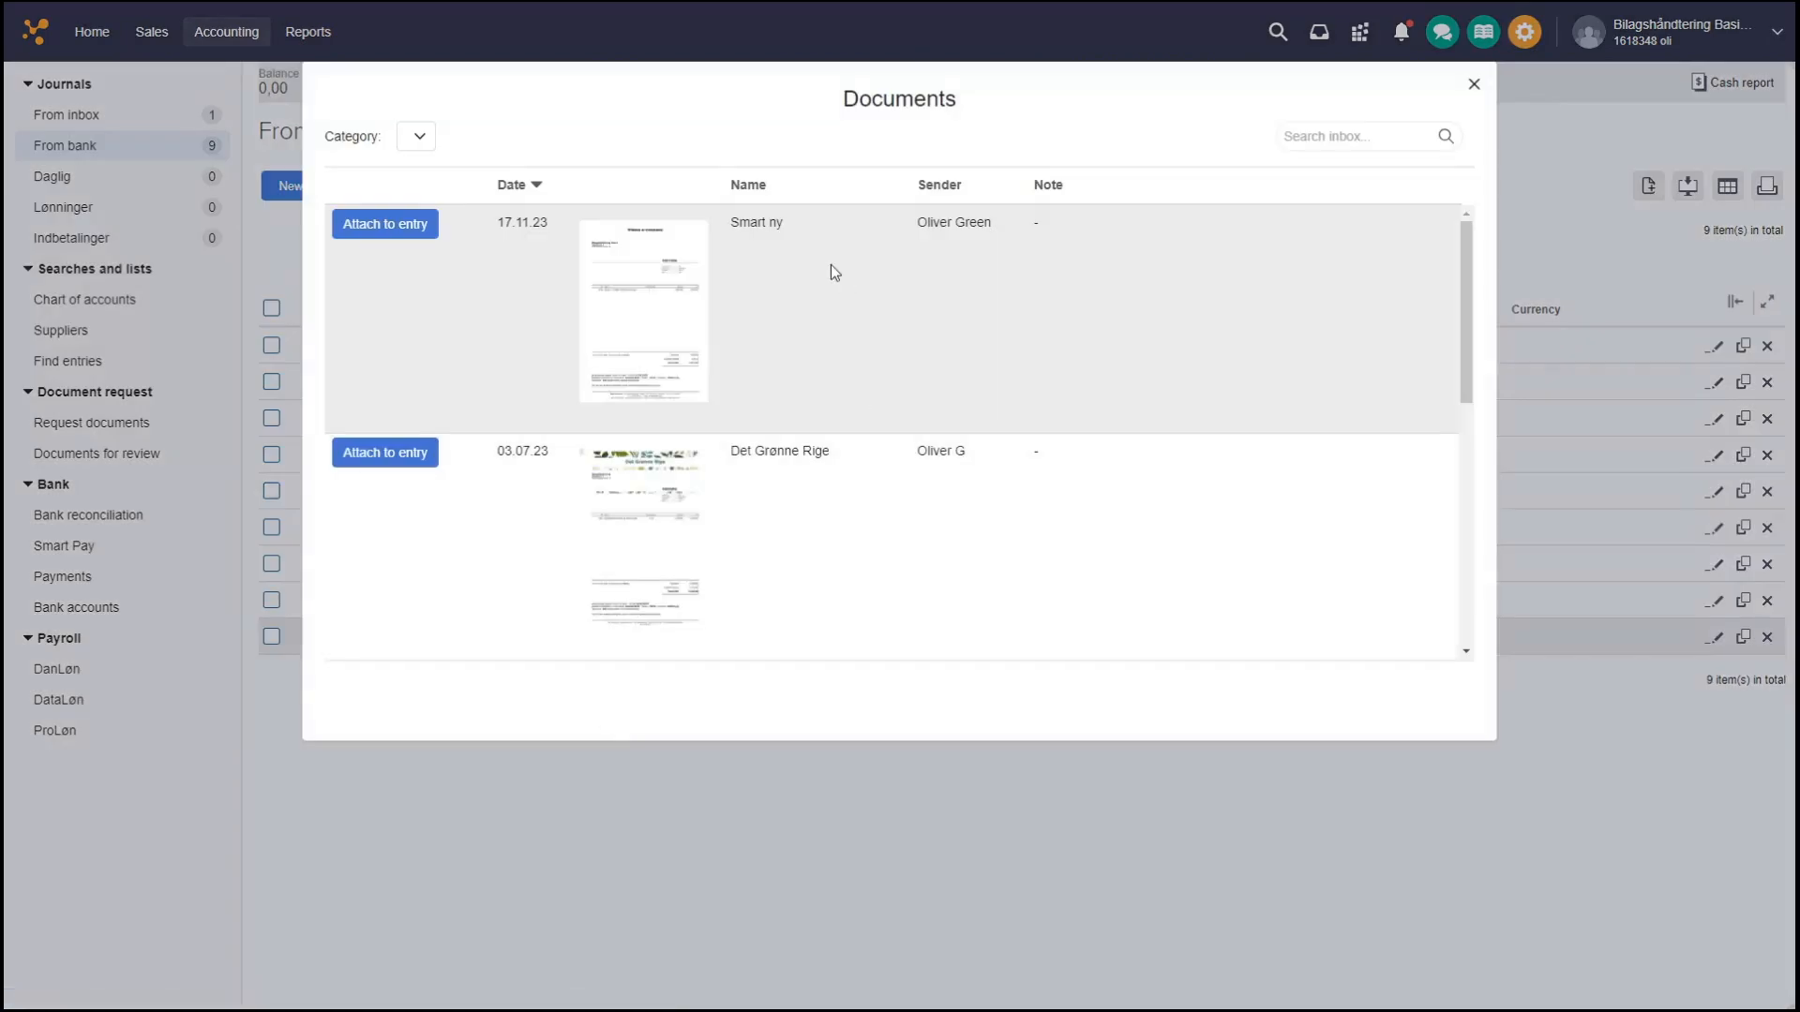
scroll(809, 266, "down", 3)
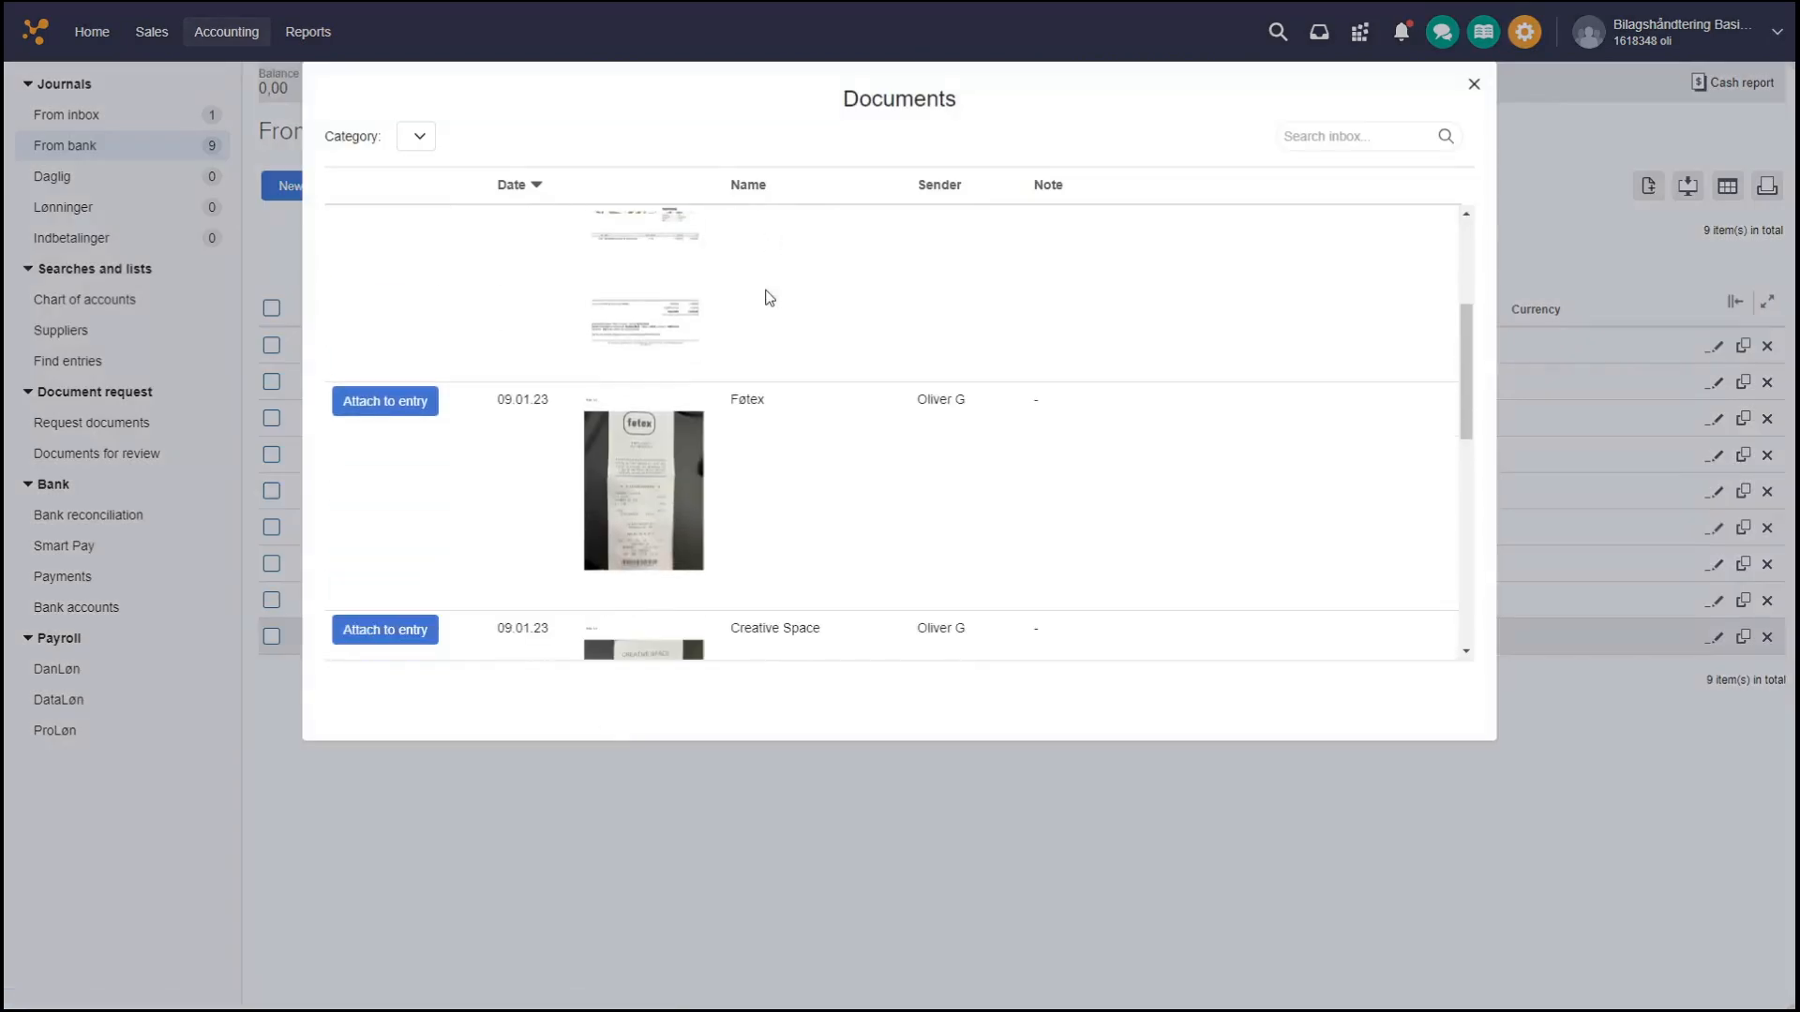
scroll(769, 297, "down", 1)
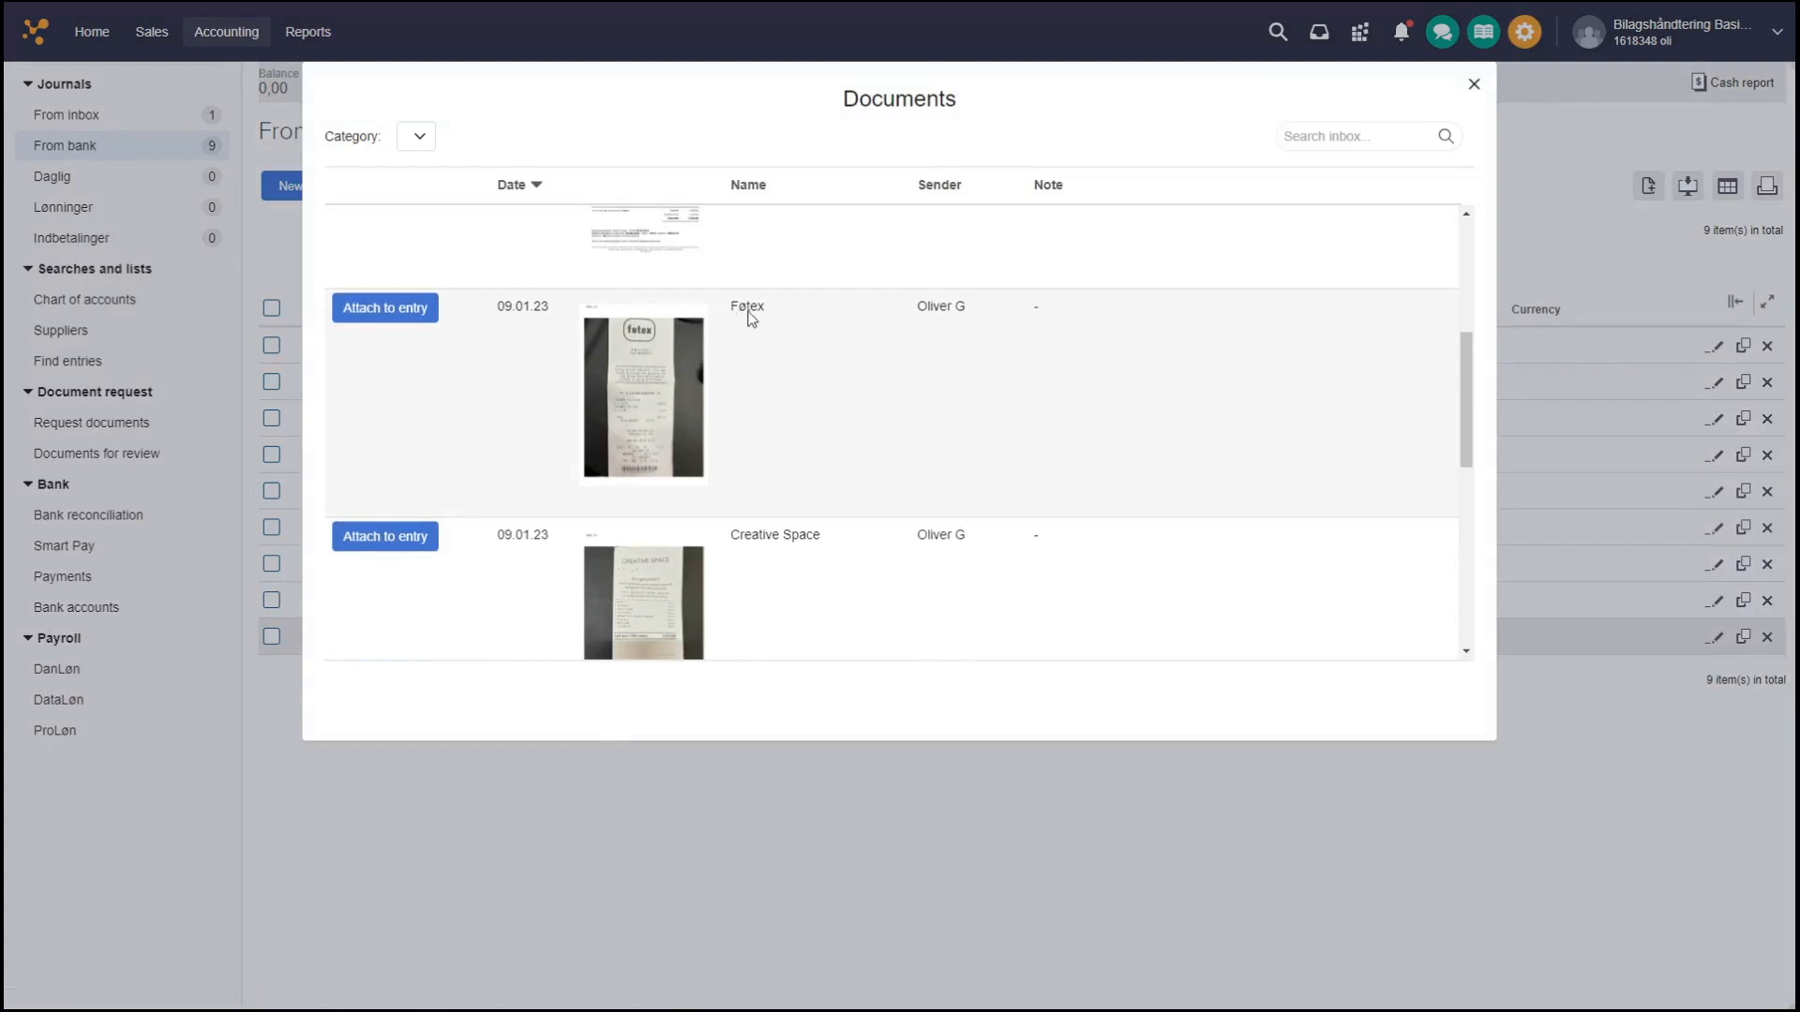
mouse_move(647, 352)
left_click(643, 401)
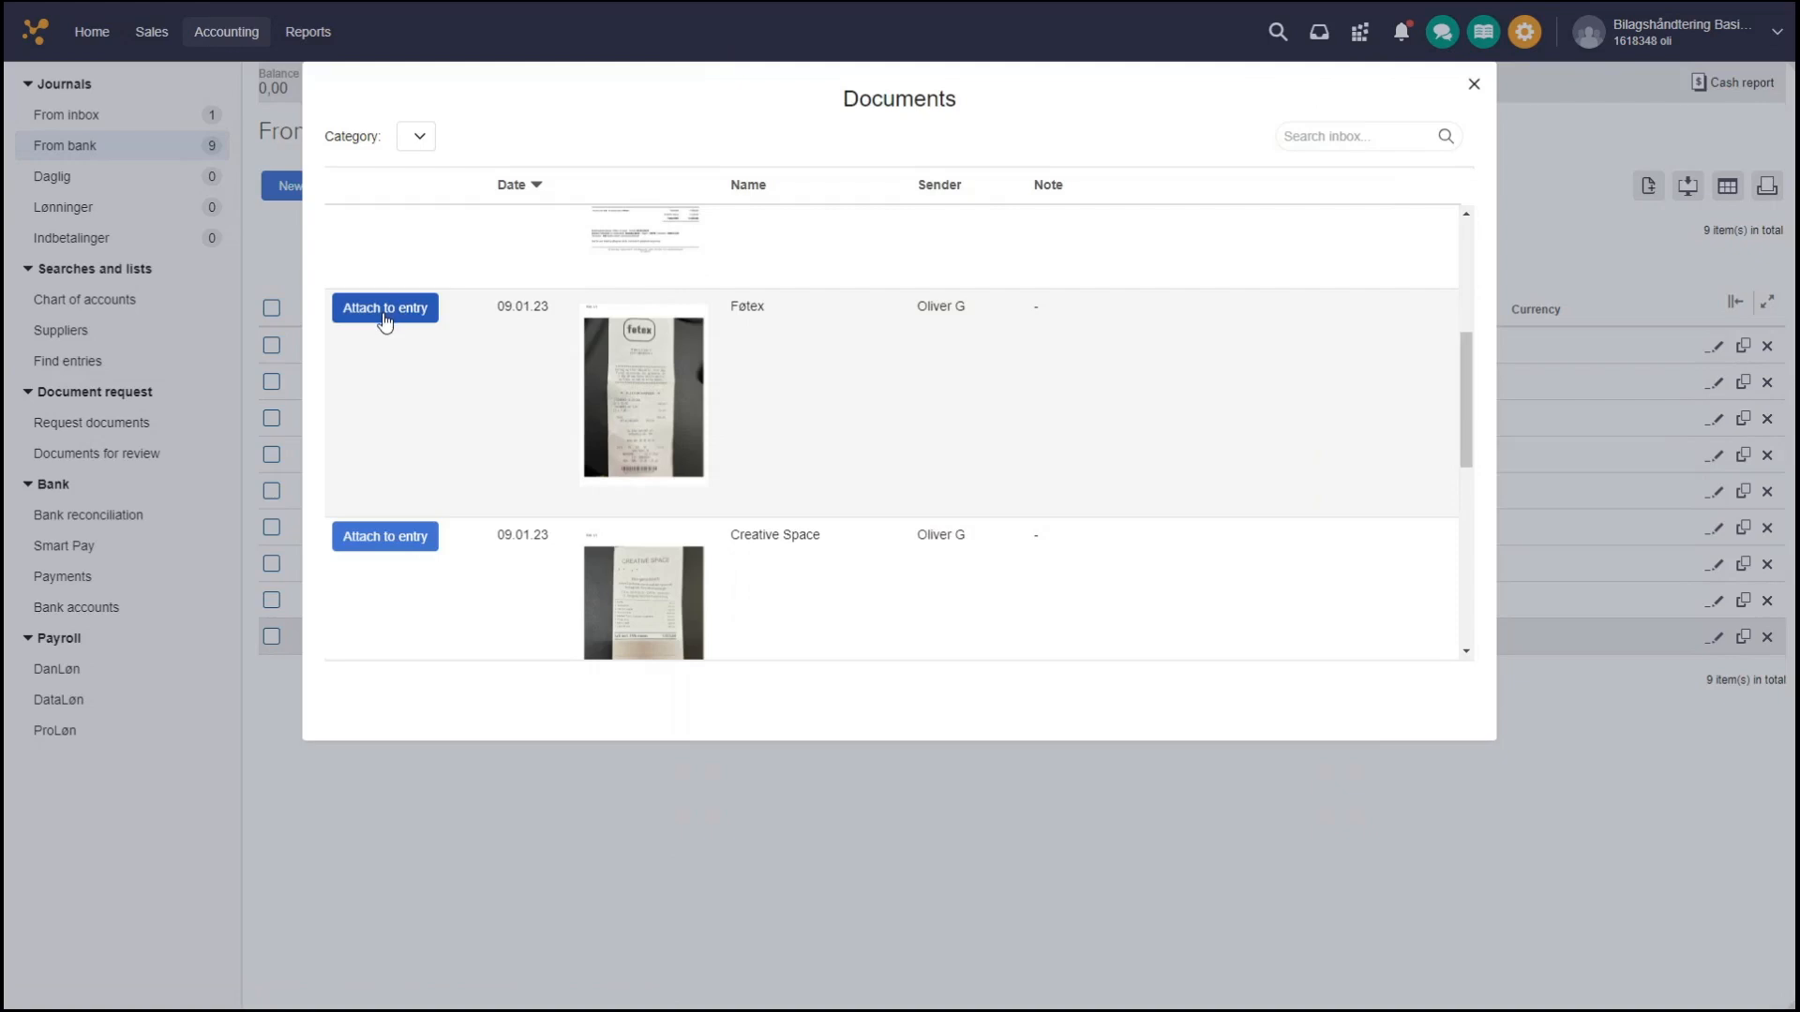
left_click(384, 321)
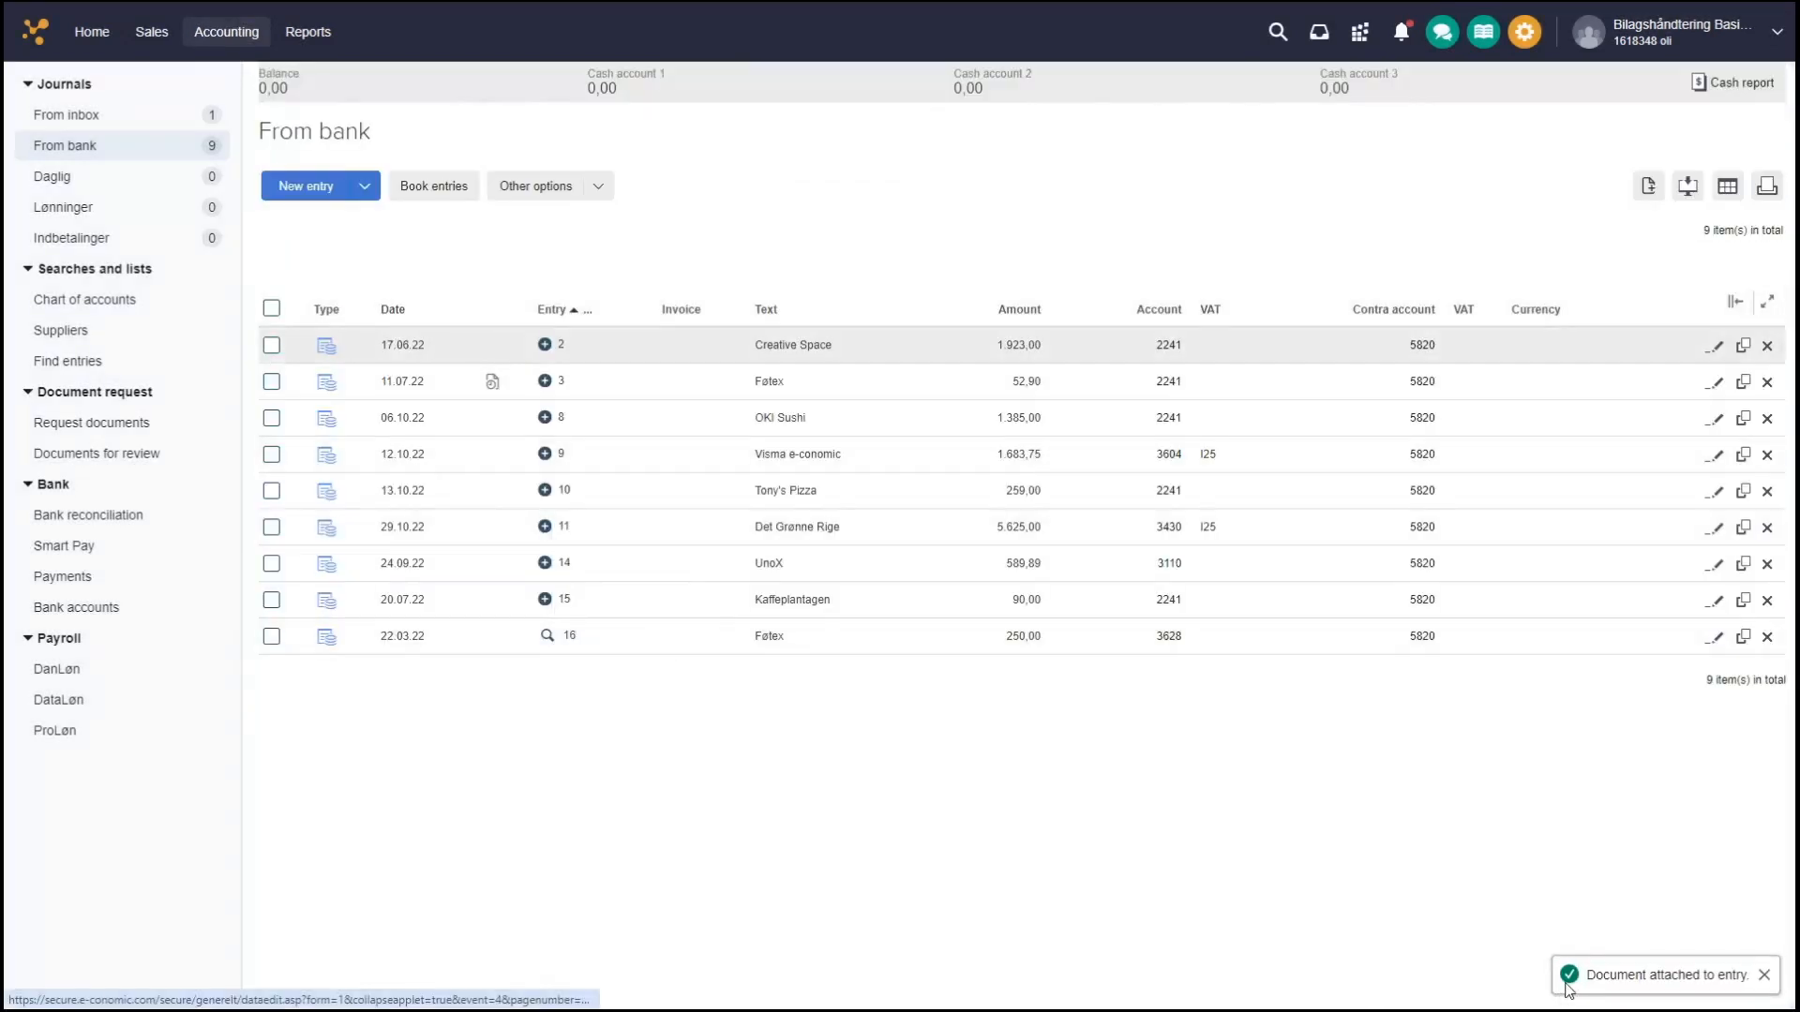
left_click(1763, 975)
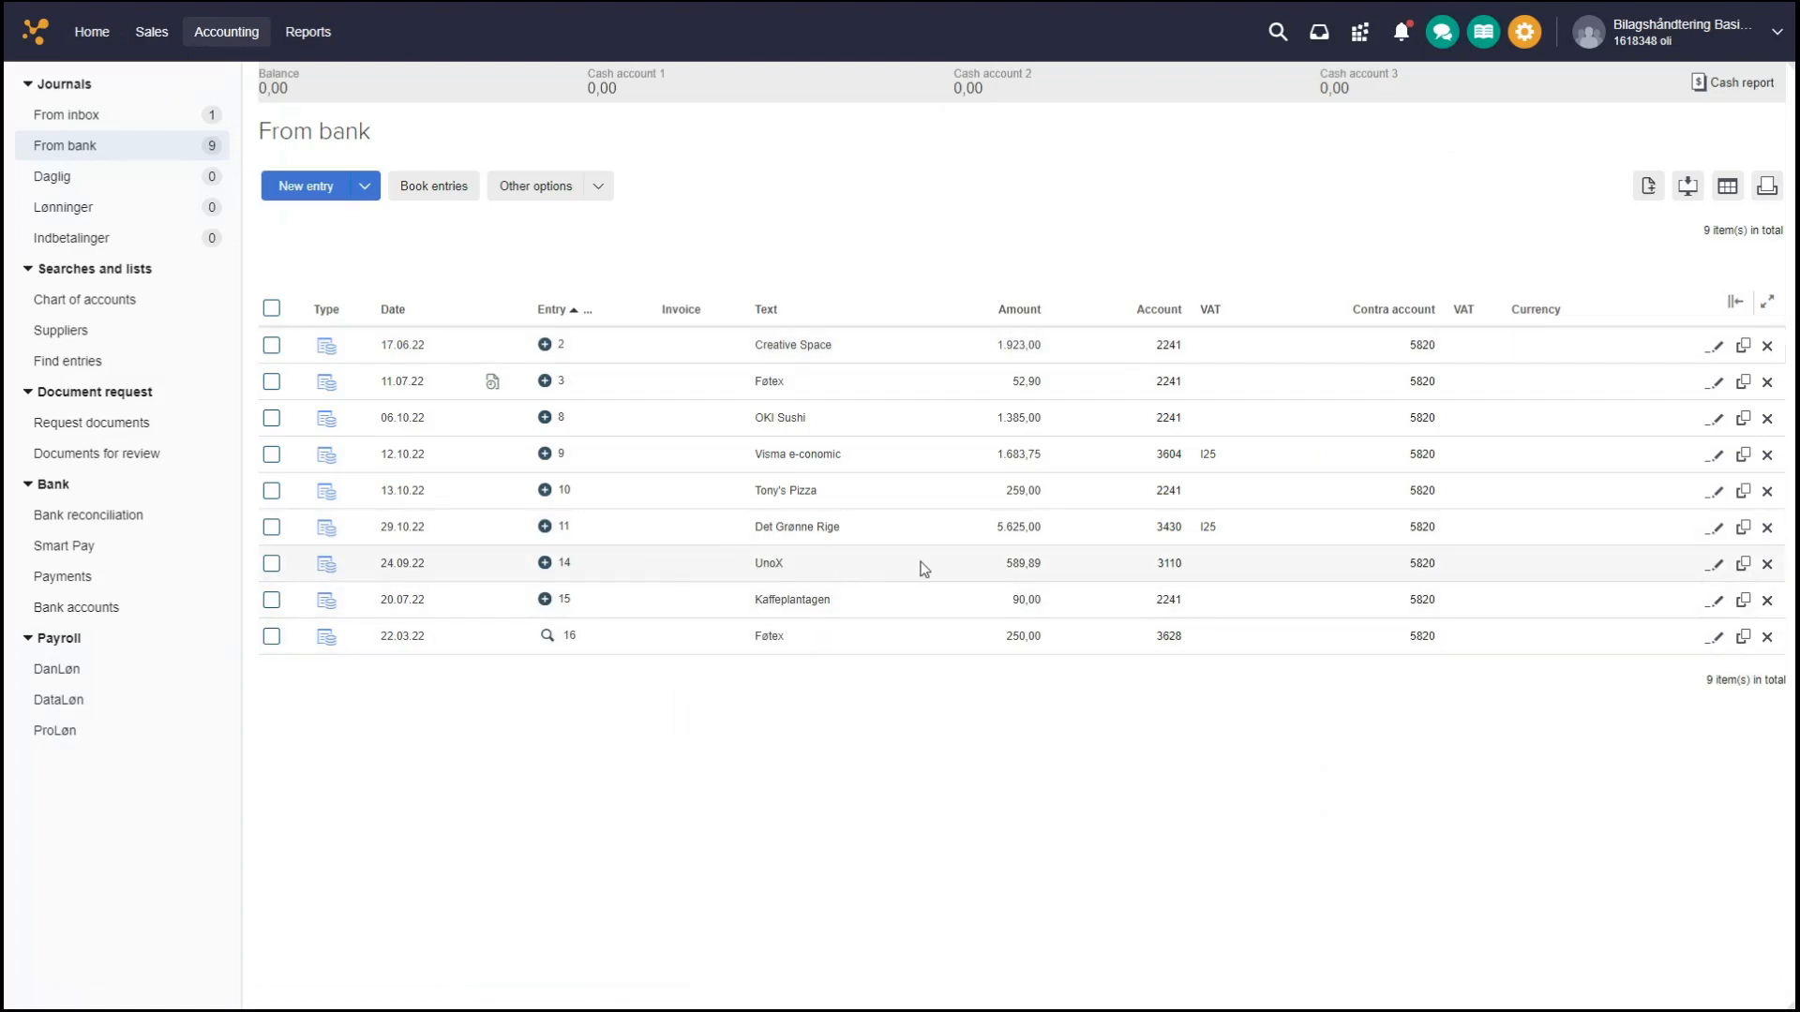
- Preview the unprocessed Uno X document and attach it to UnoX entry 14
mouse_move(548, 564)
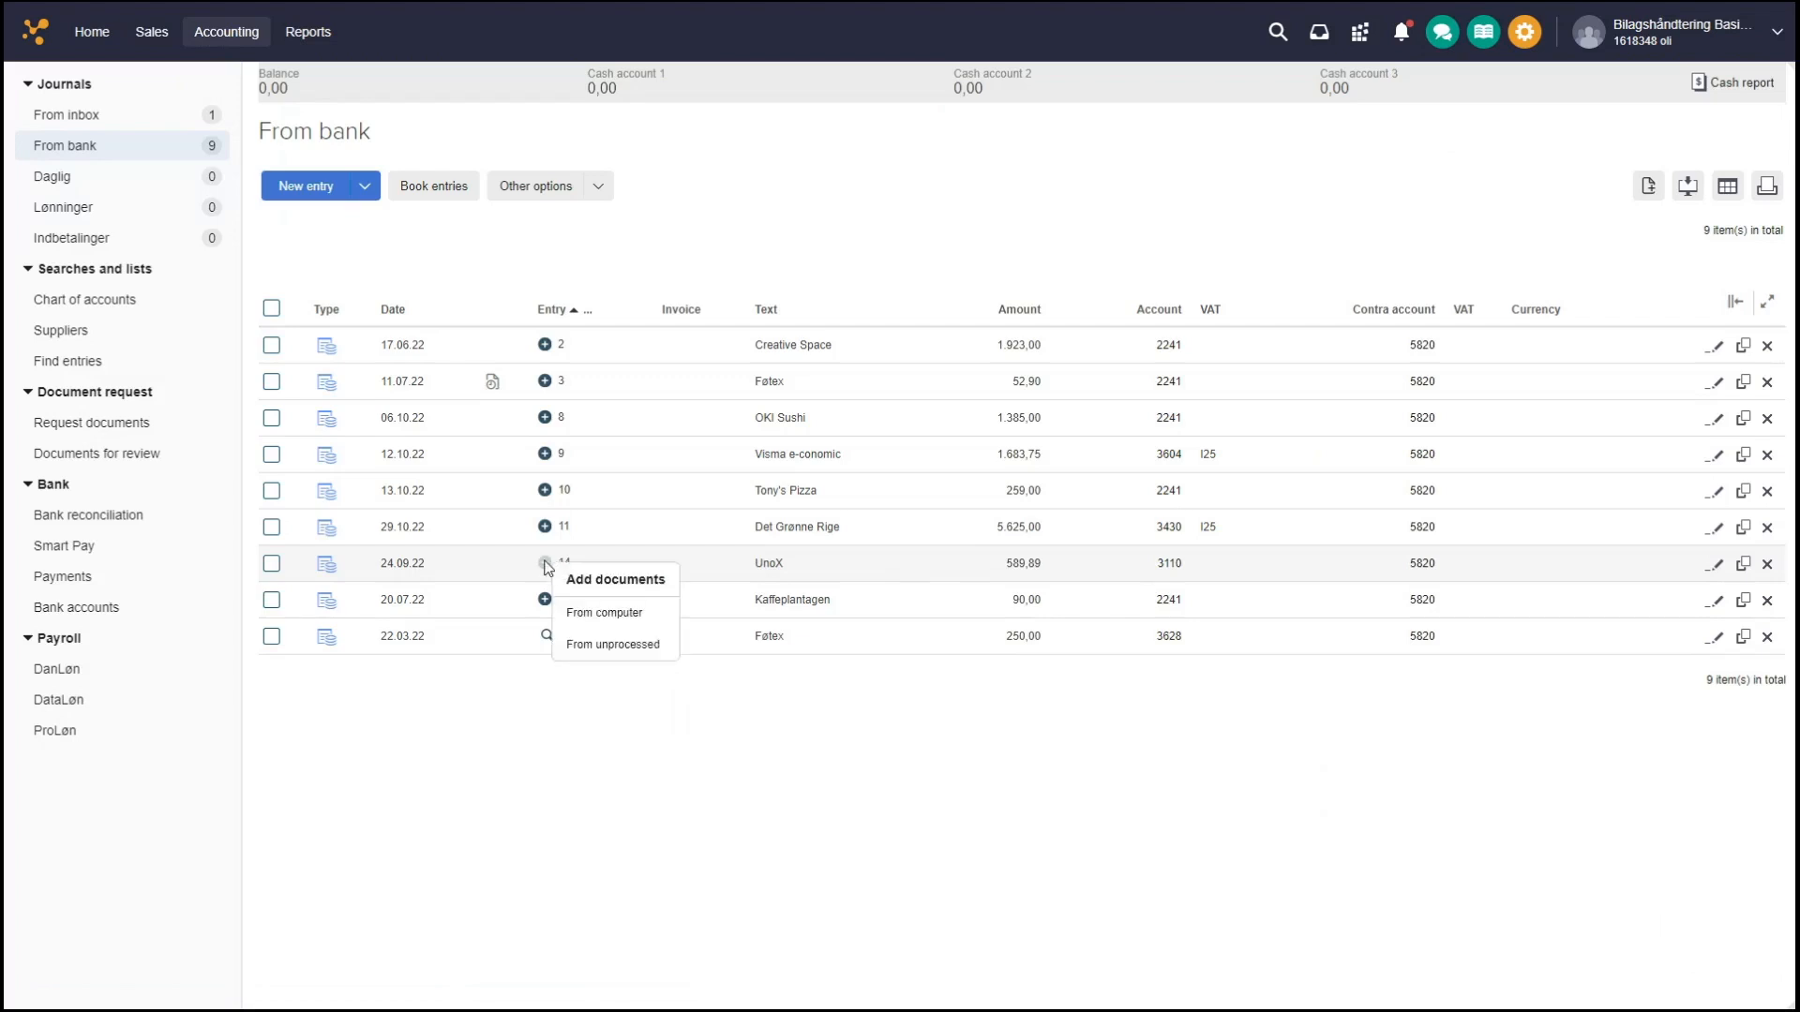
left_click(622, 645)
scroll(779, 306, "down", 4)
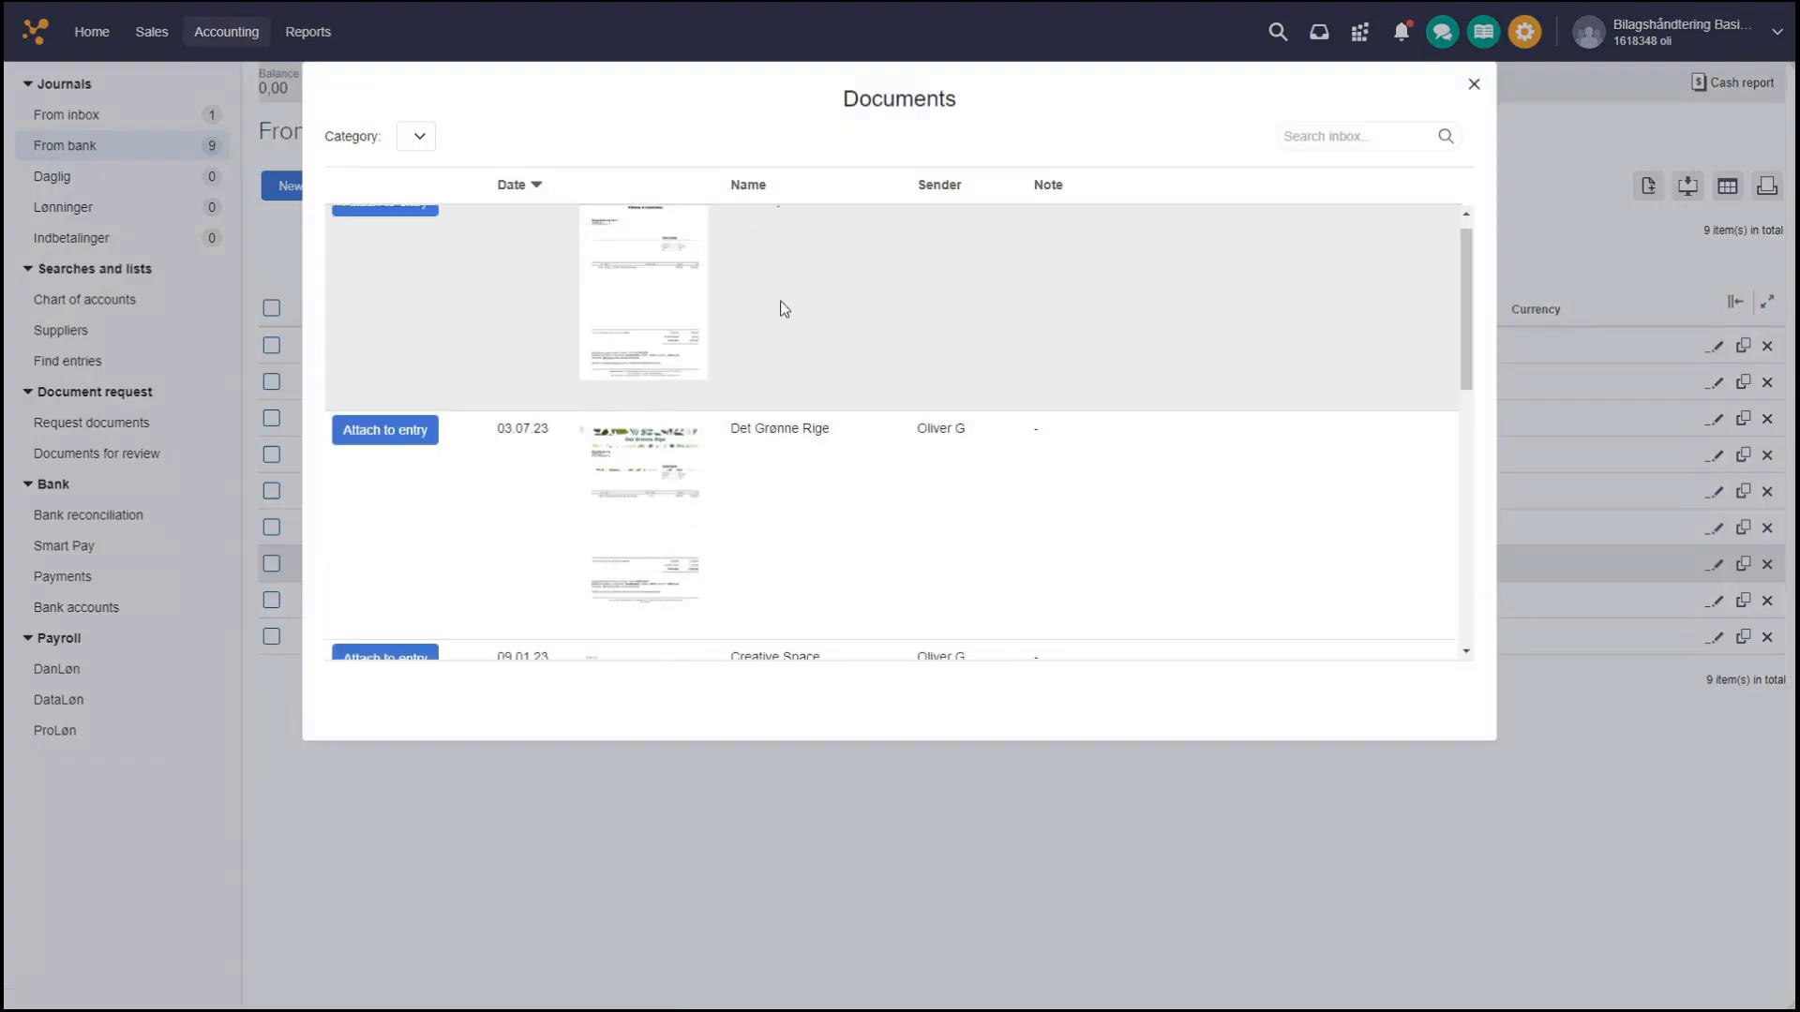
scroll(768, 319, "down", 3)
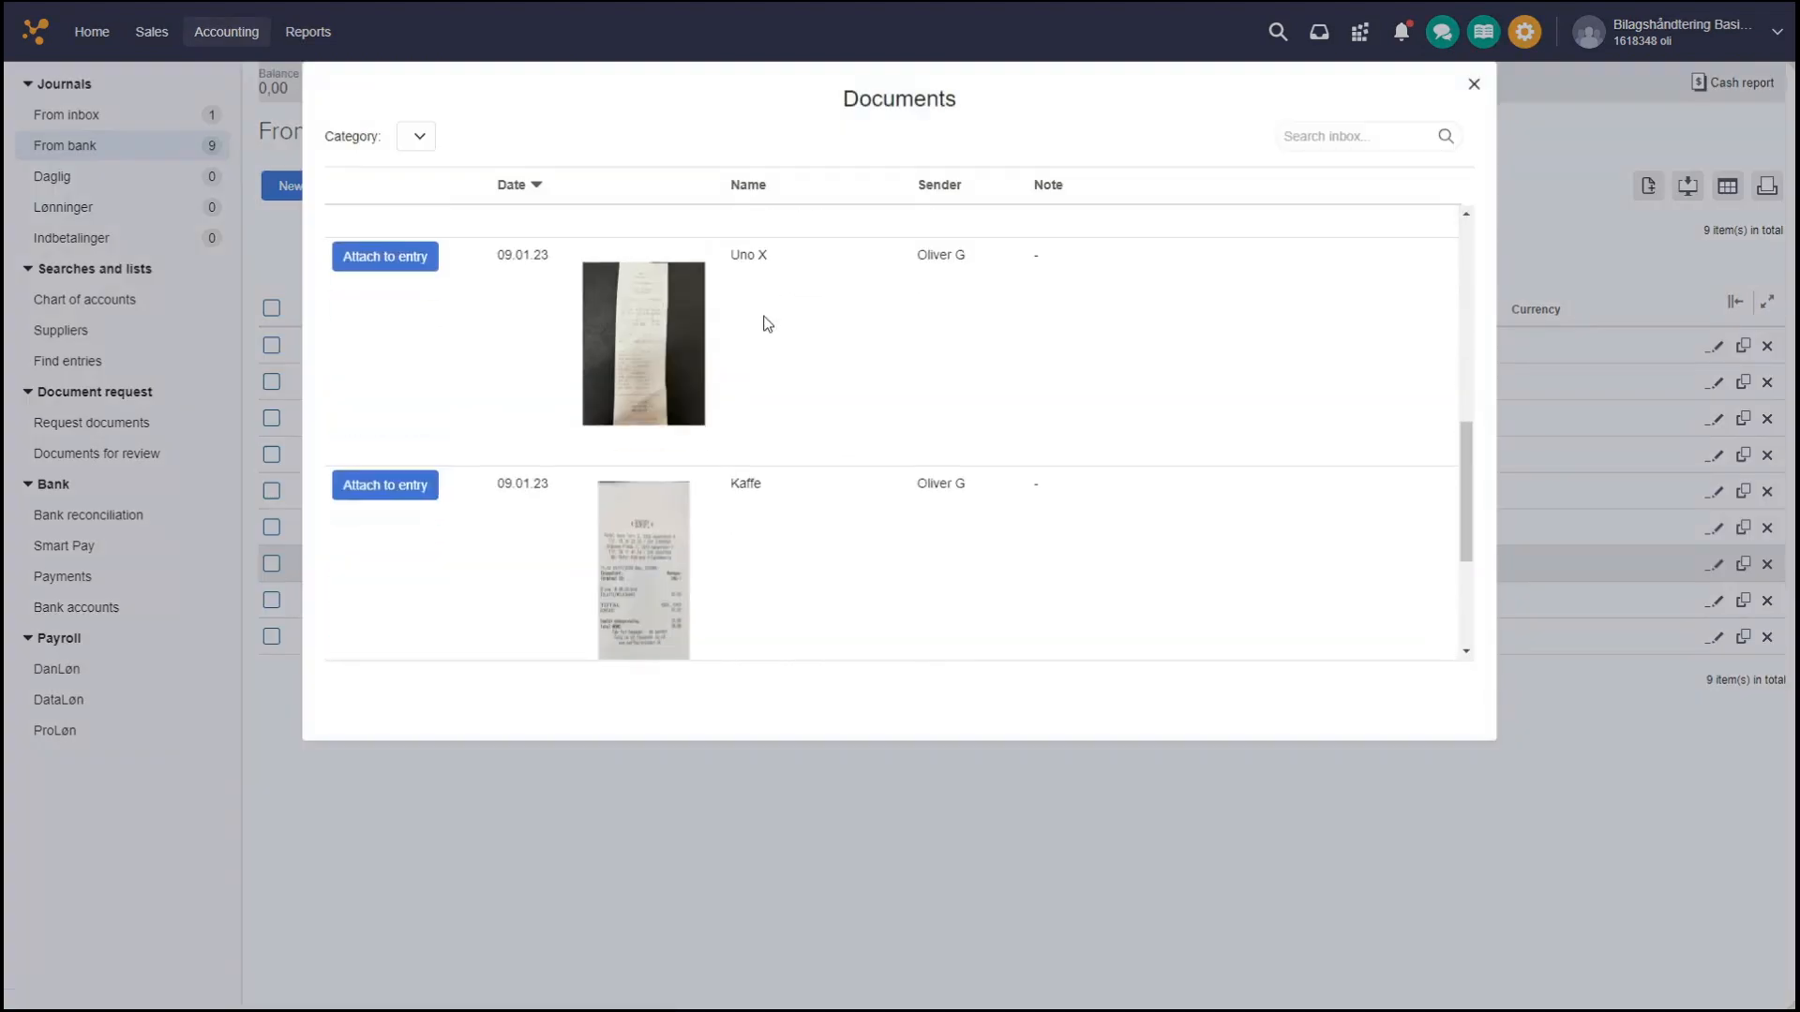
mouse_move(692, 326)
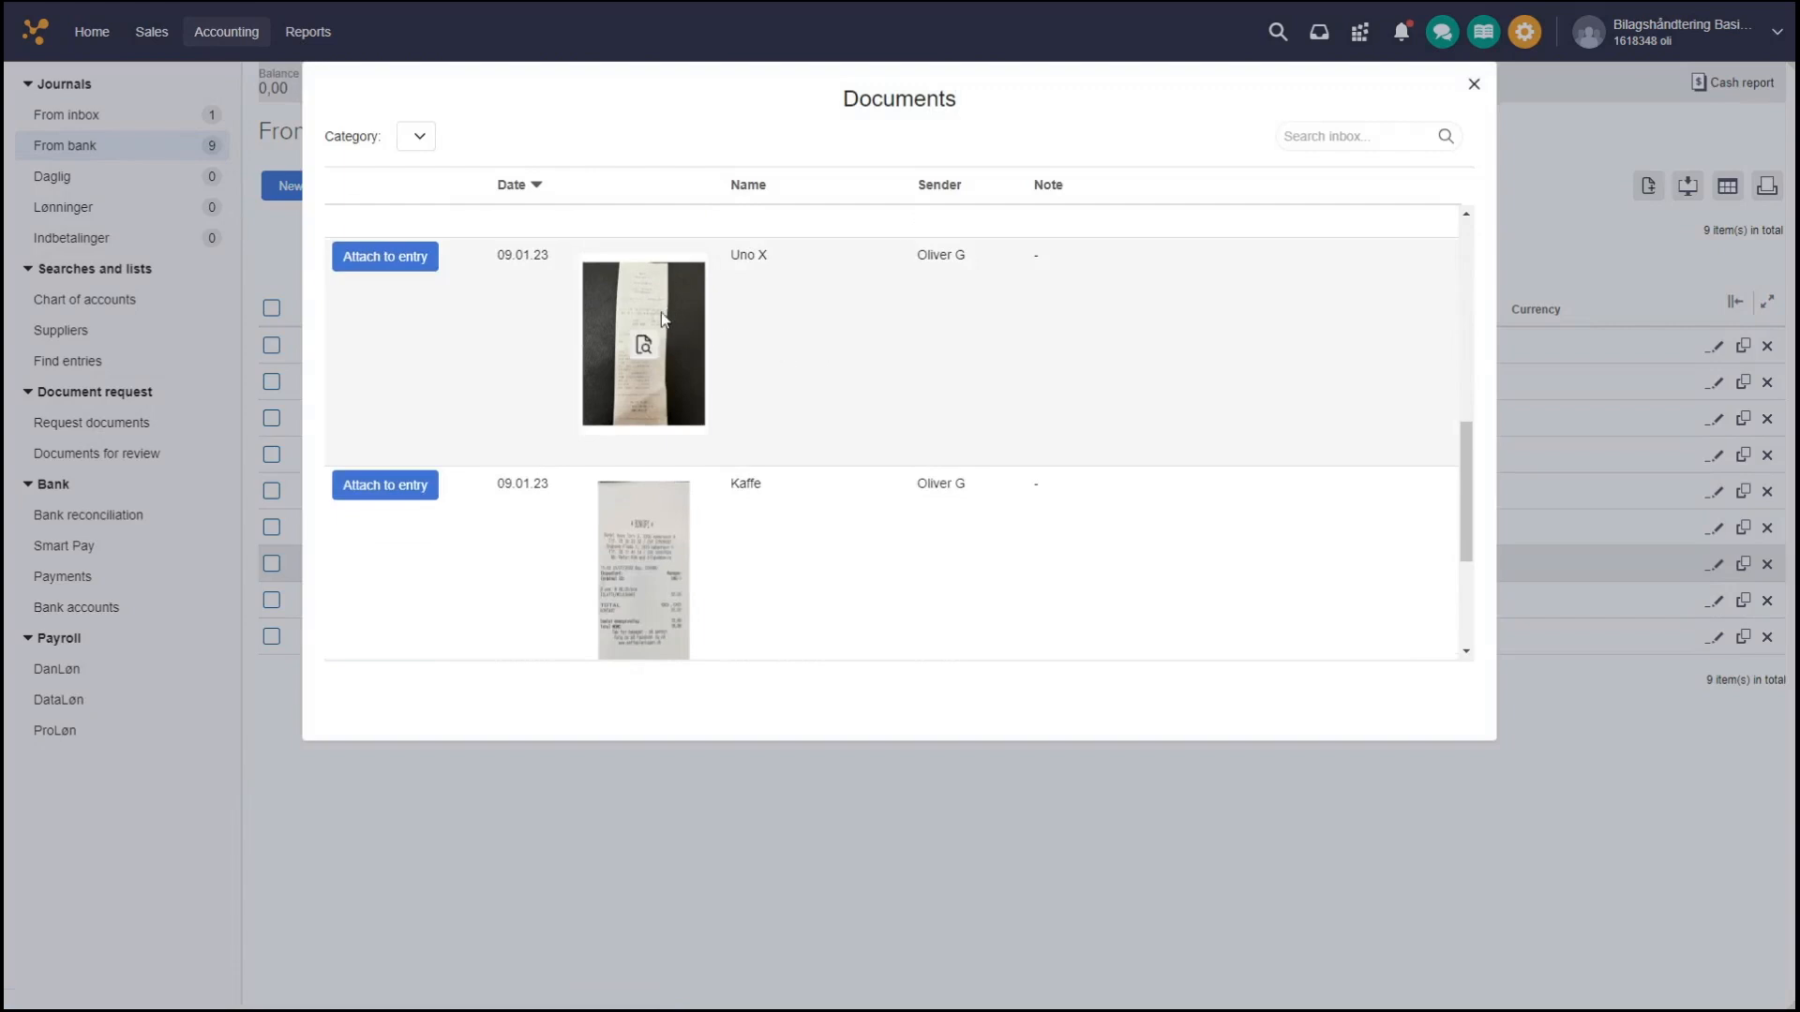
left_click(644, 347)
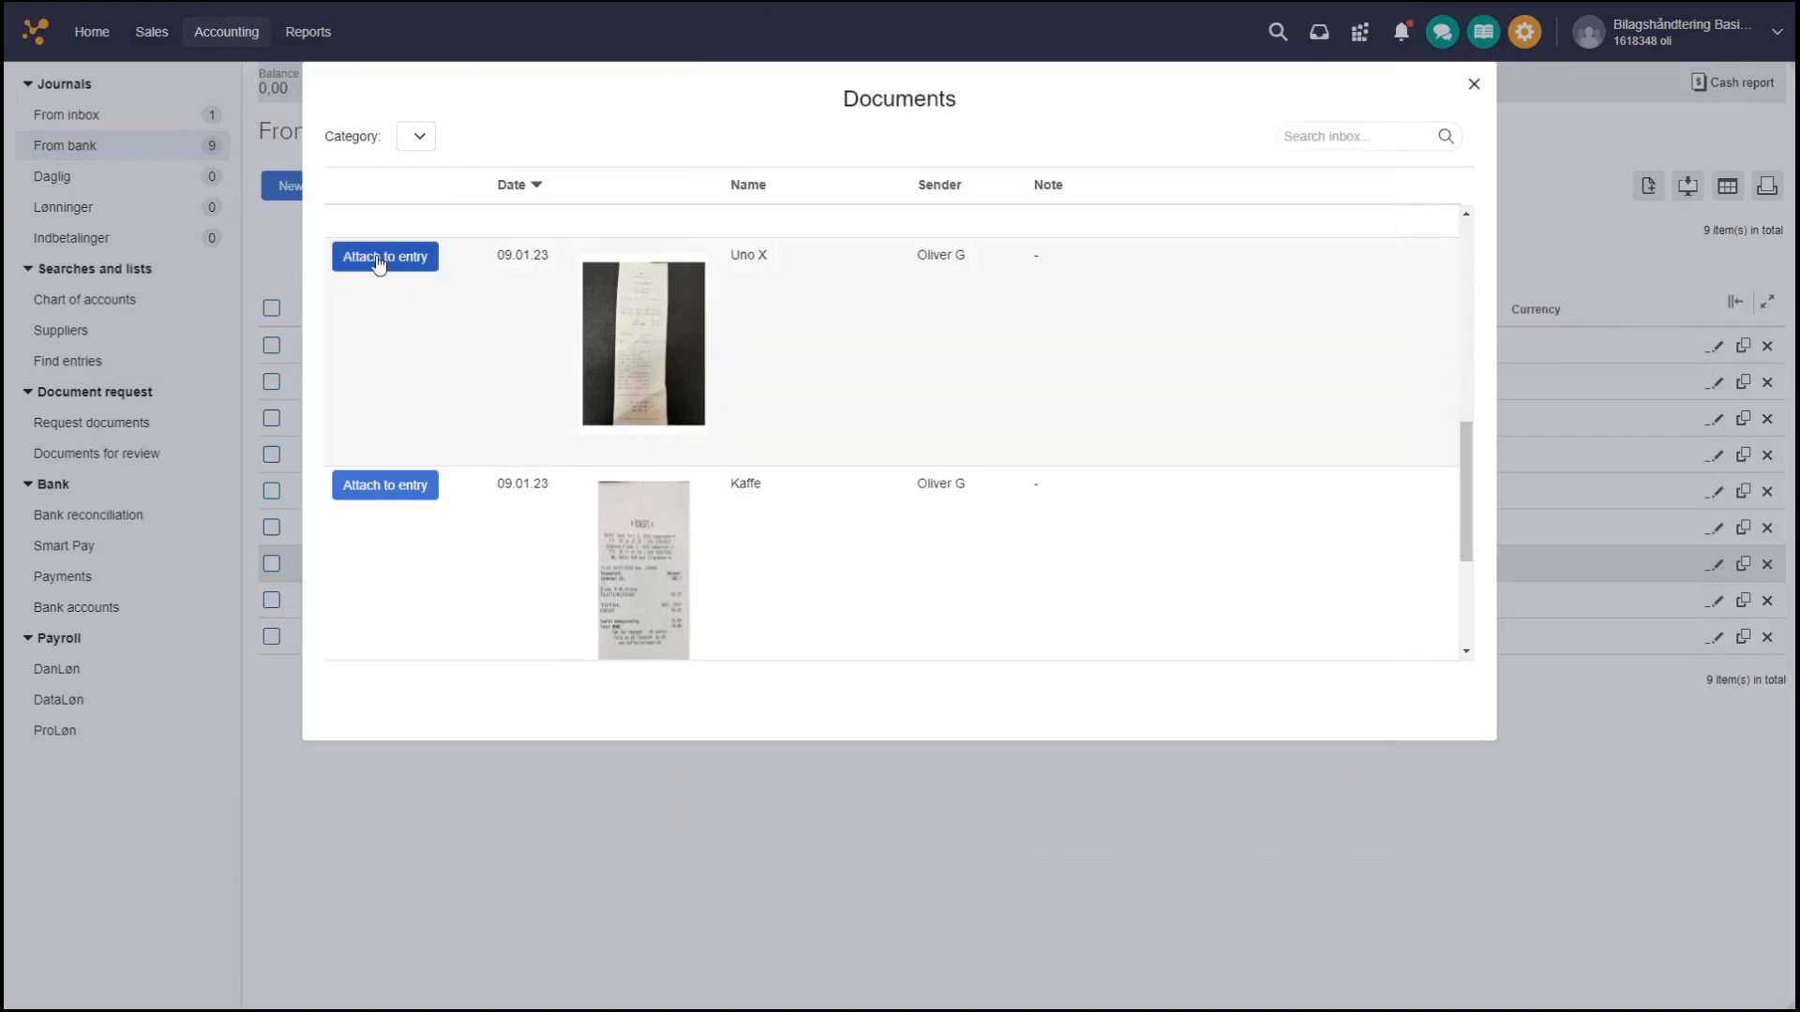
left_click(394, 257)
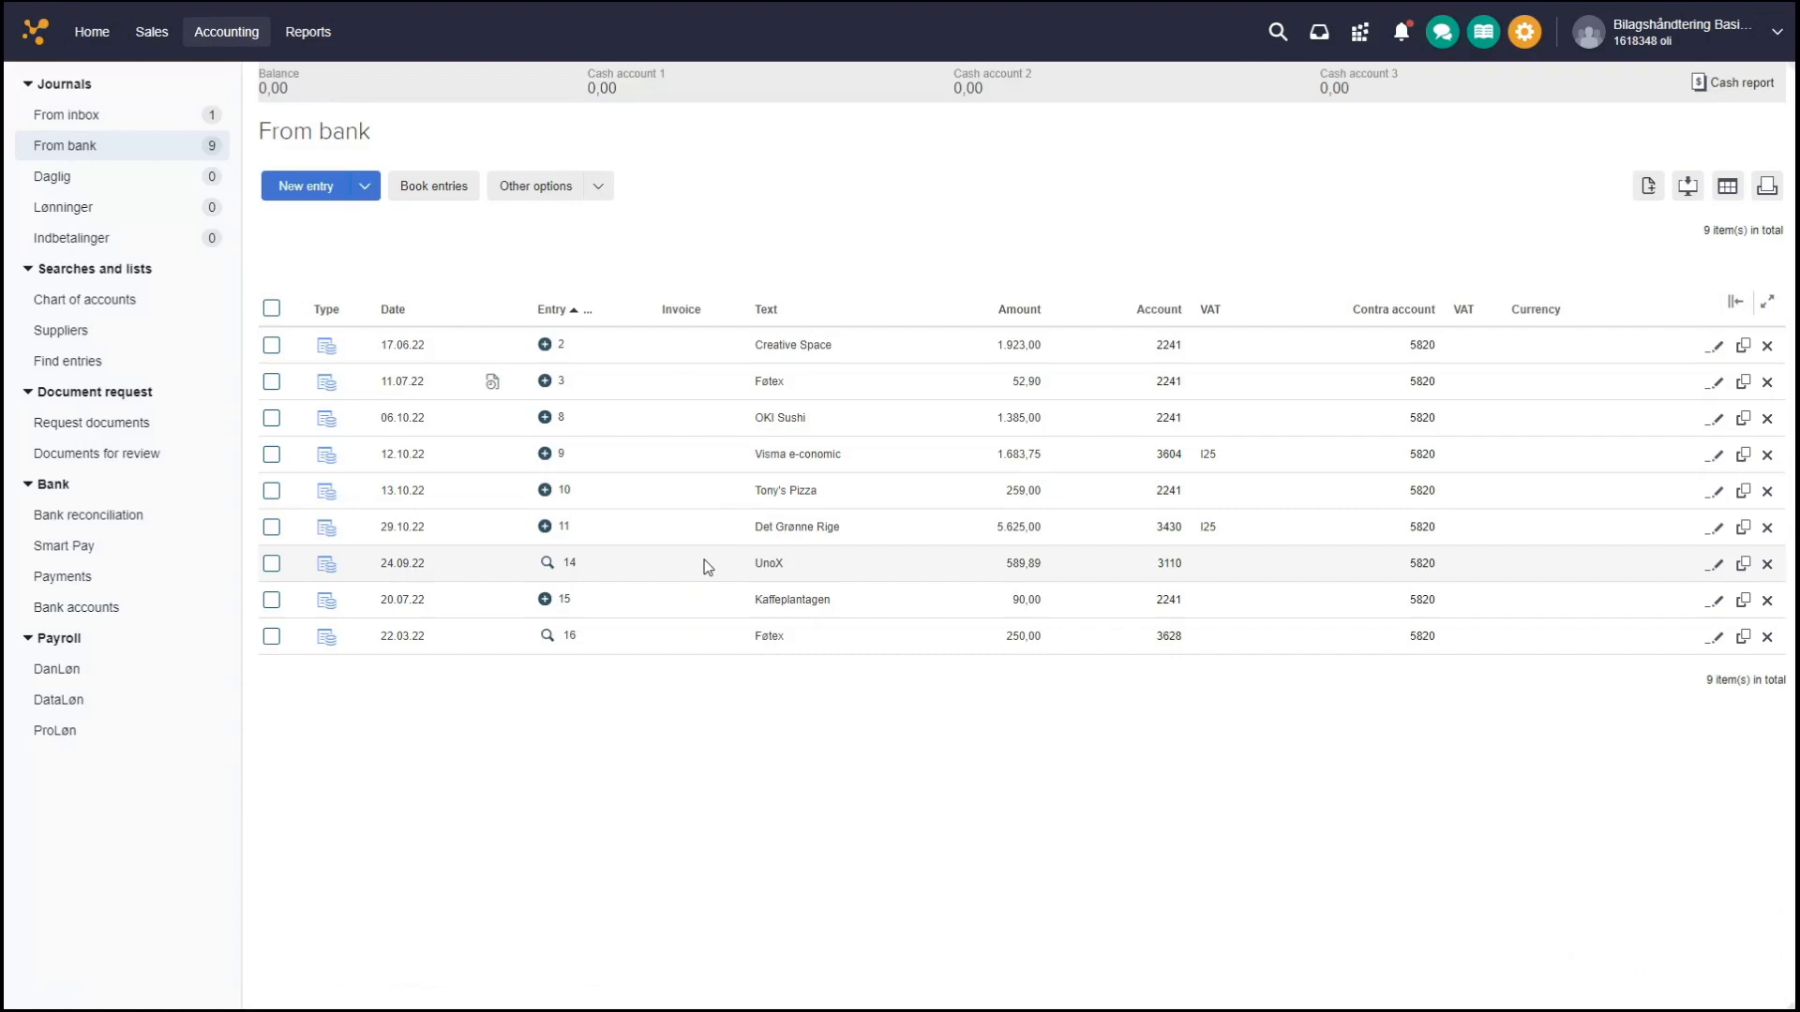
- Open the document inbox in a separate window and move it over the journal so both are accessible
left_click(1647, 187)
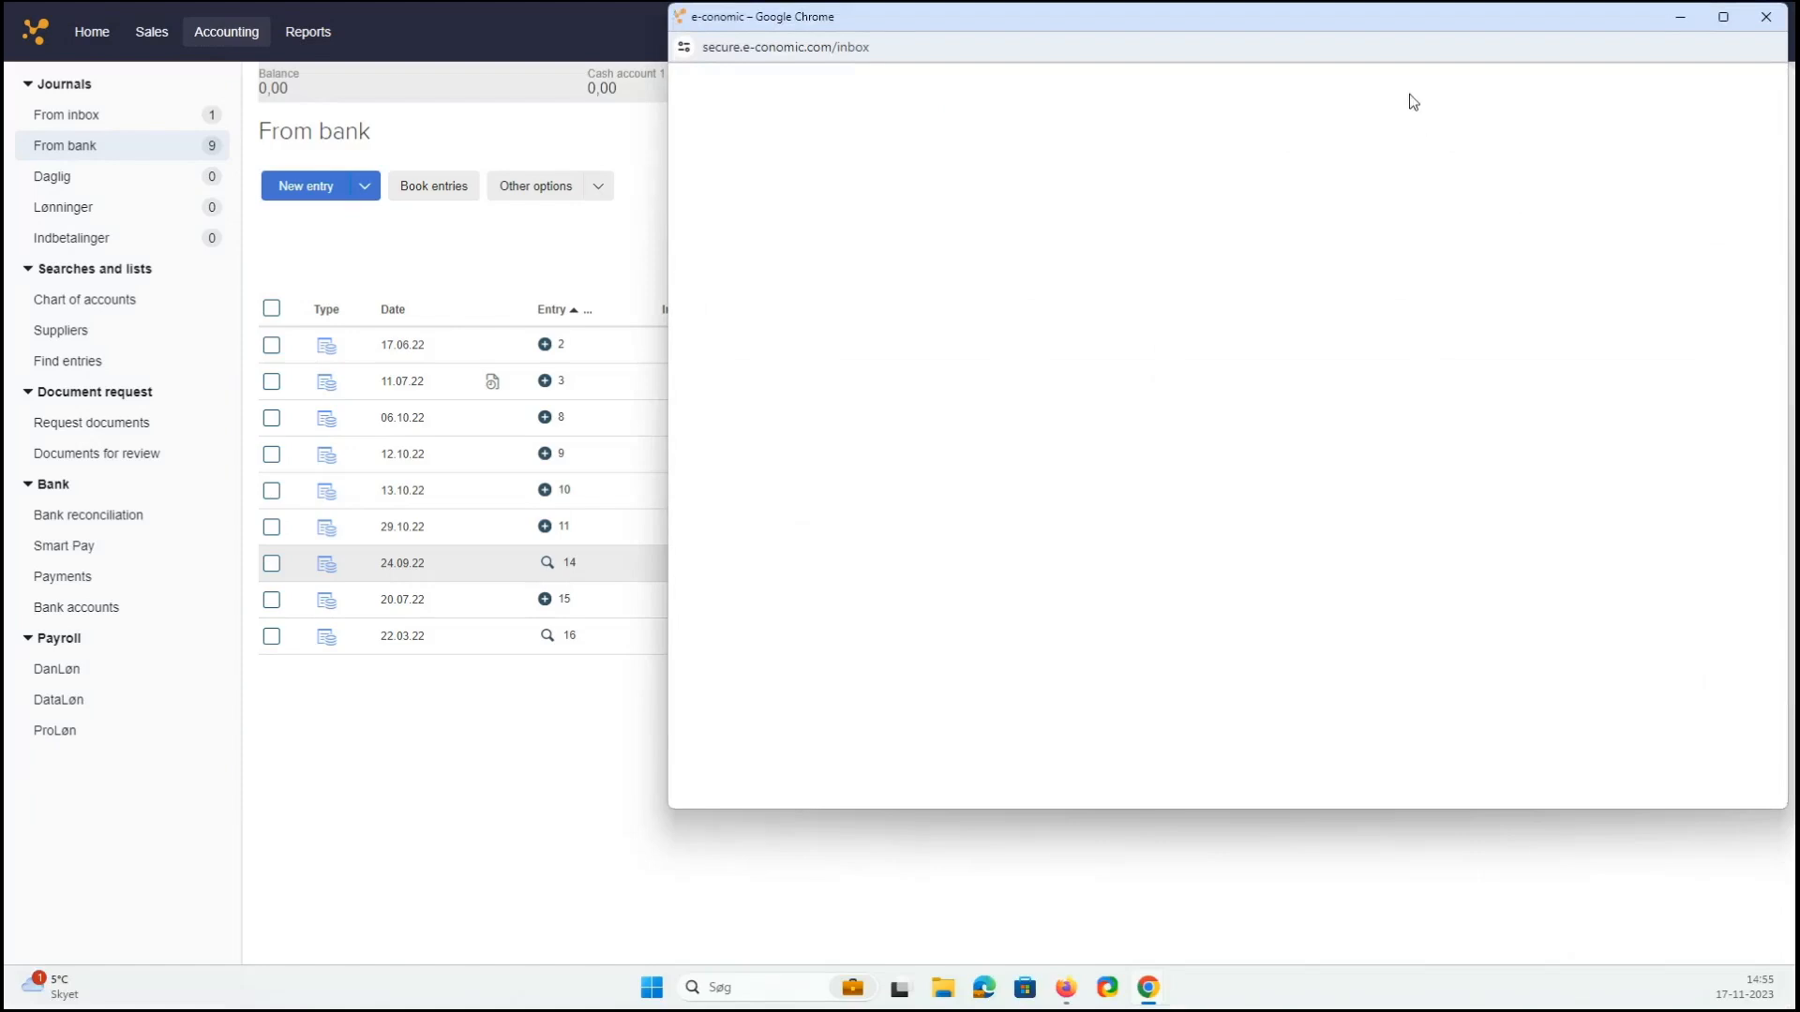
left_click_drag(1341, 11, 1263, 81)
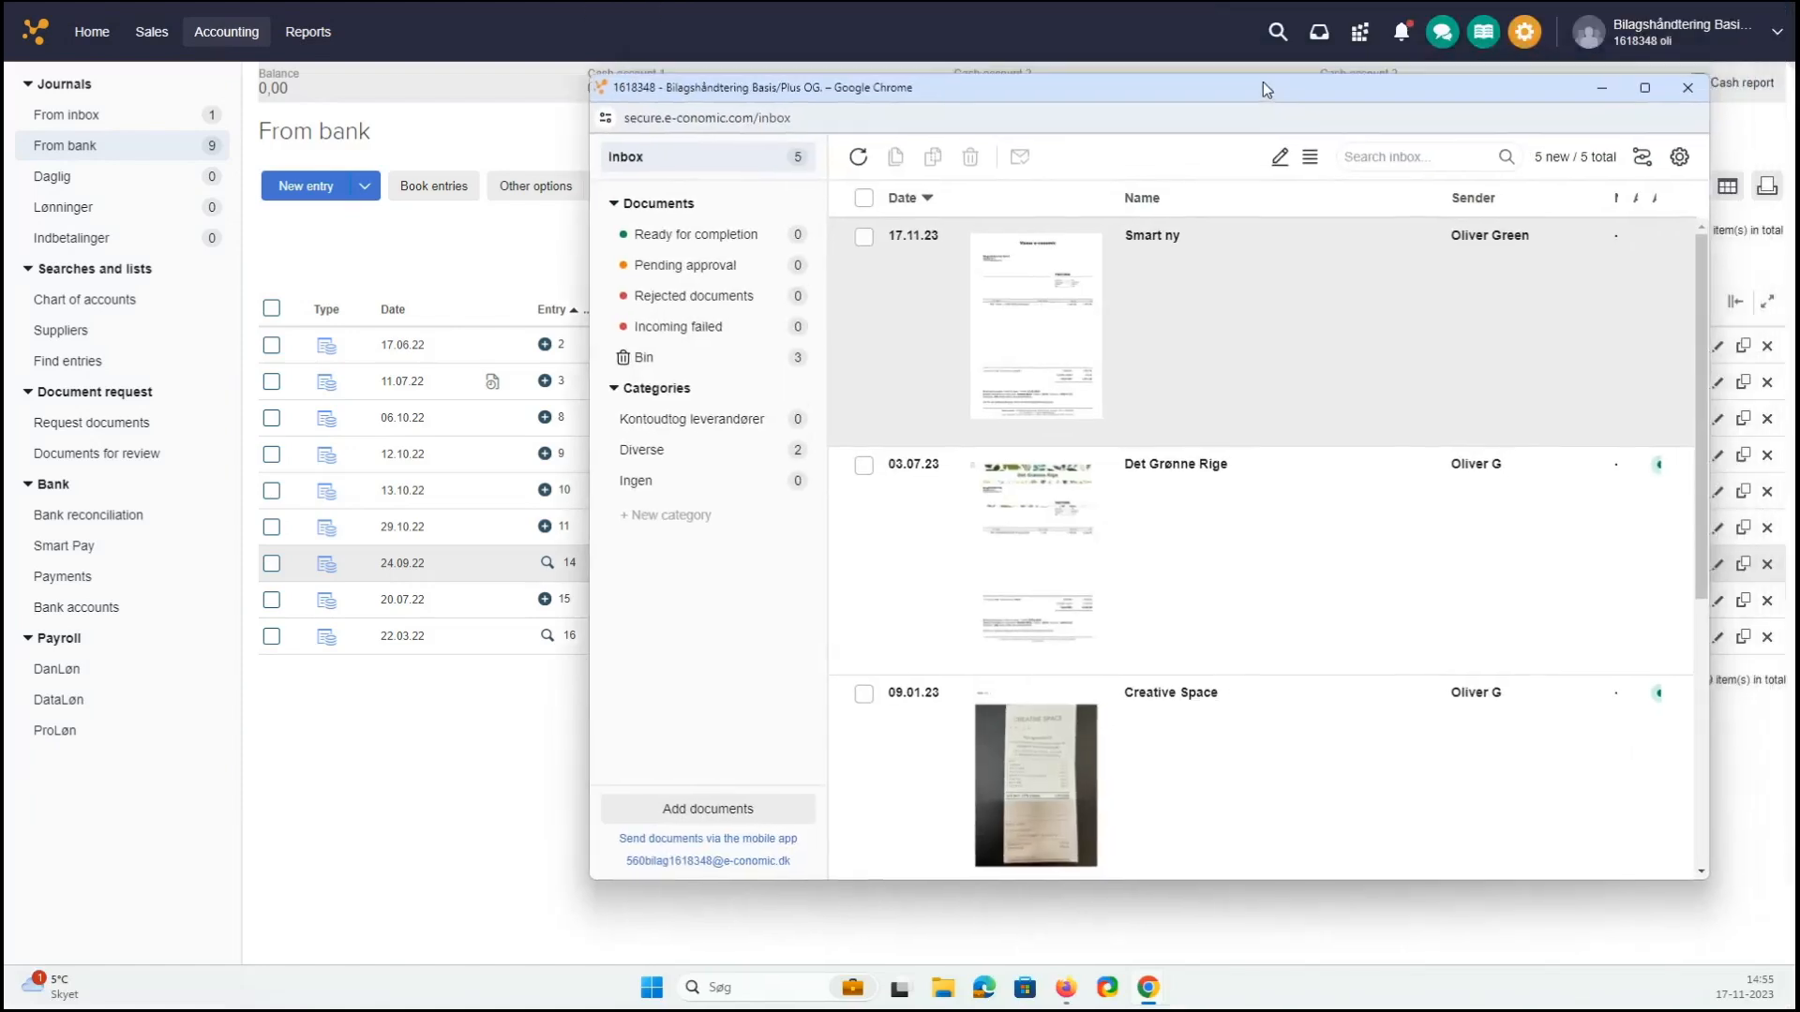
left_click_drag(645, 91, 1785, 115)
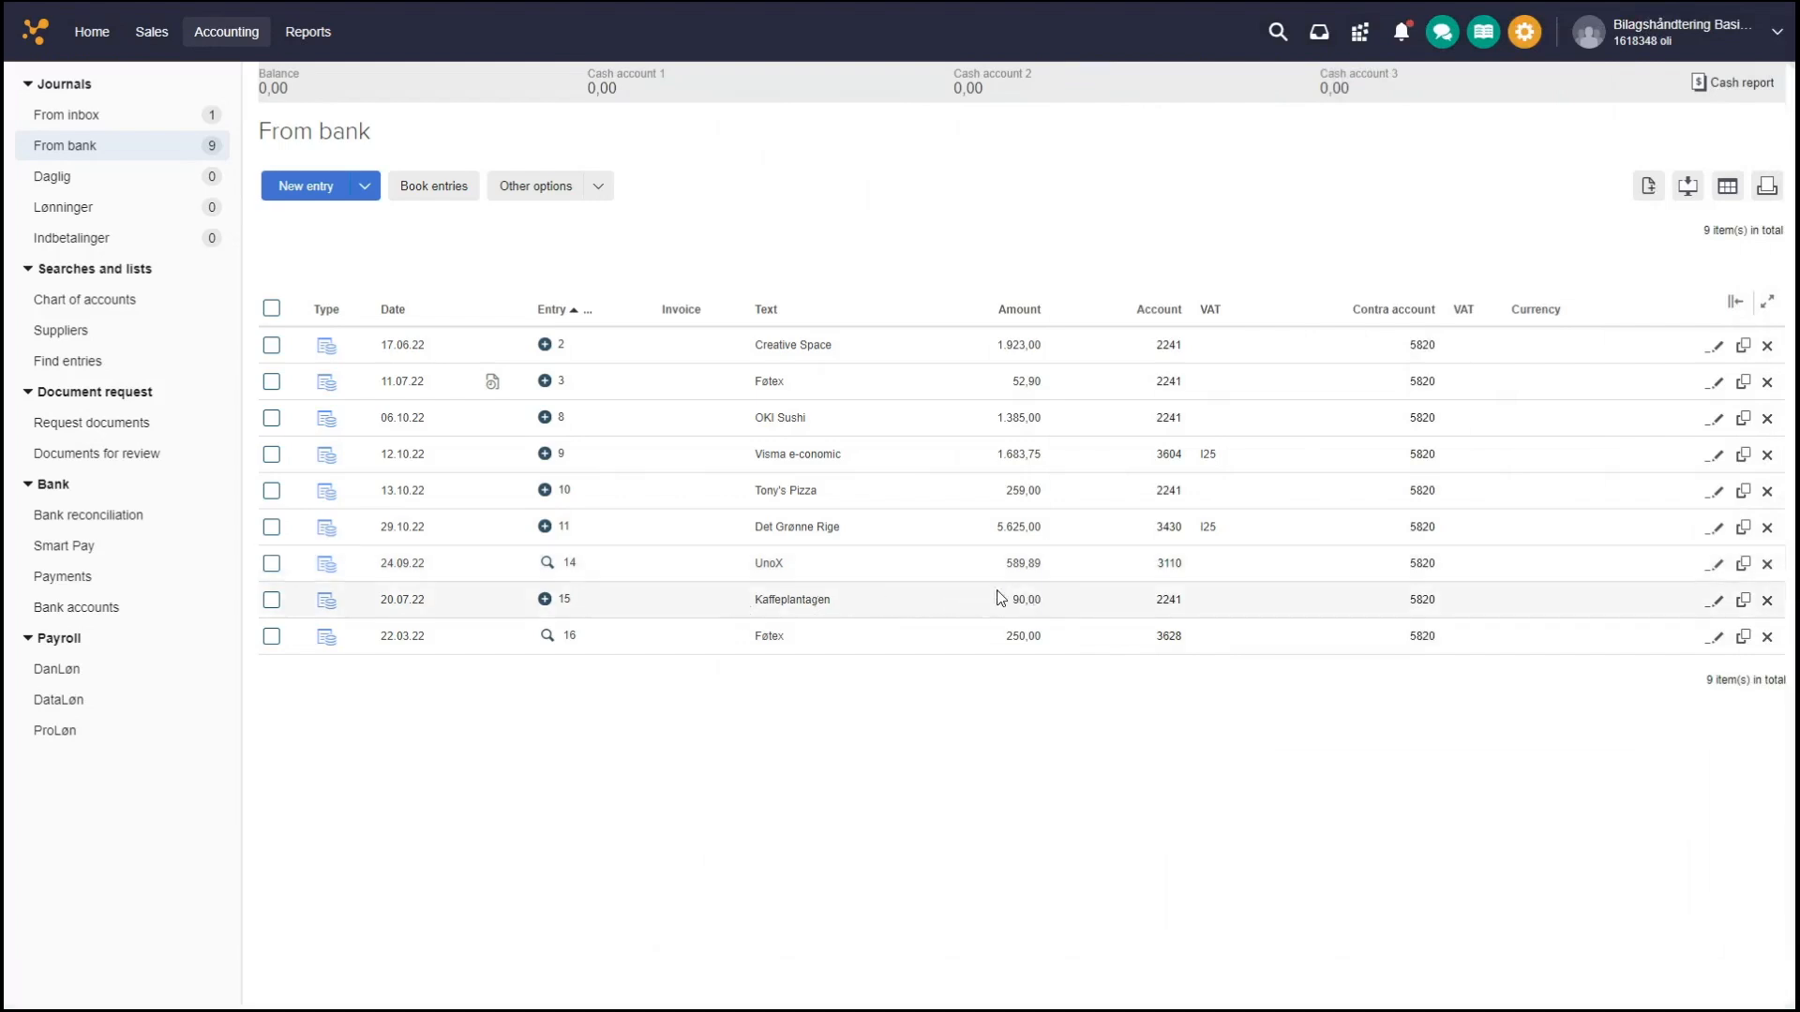
left_click_drag(1799, 140, 1138, 113)
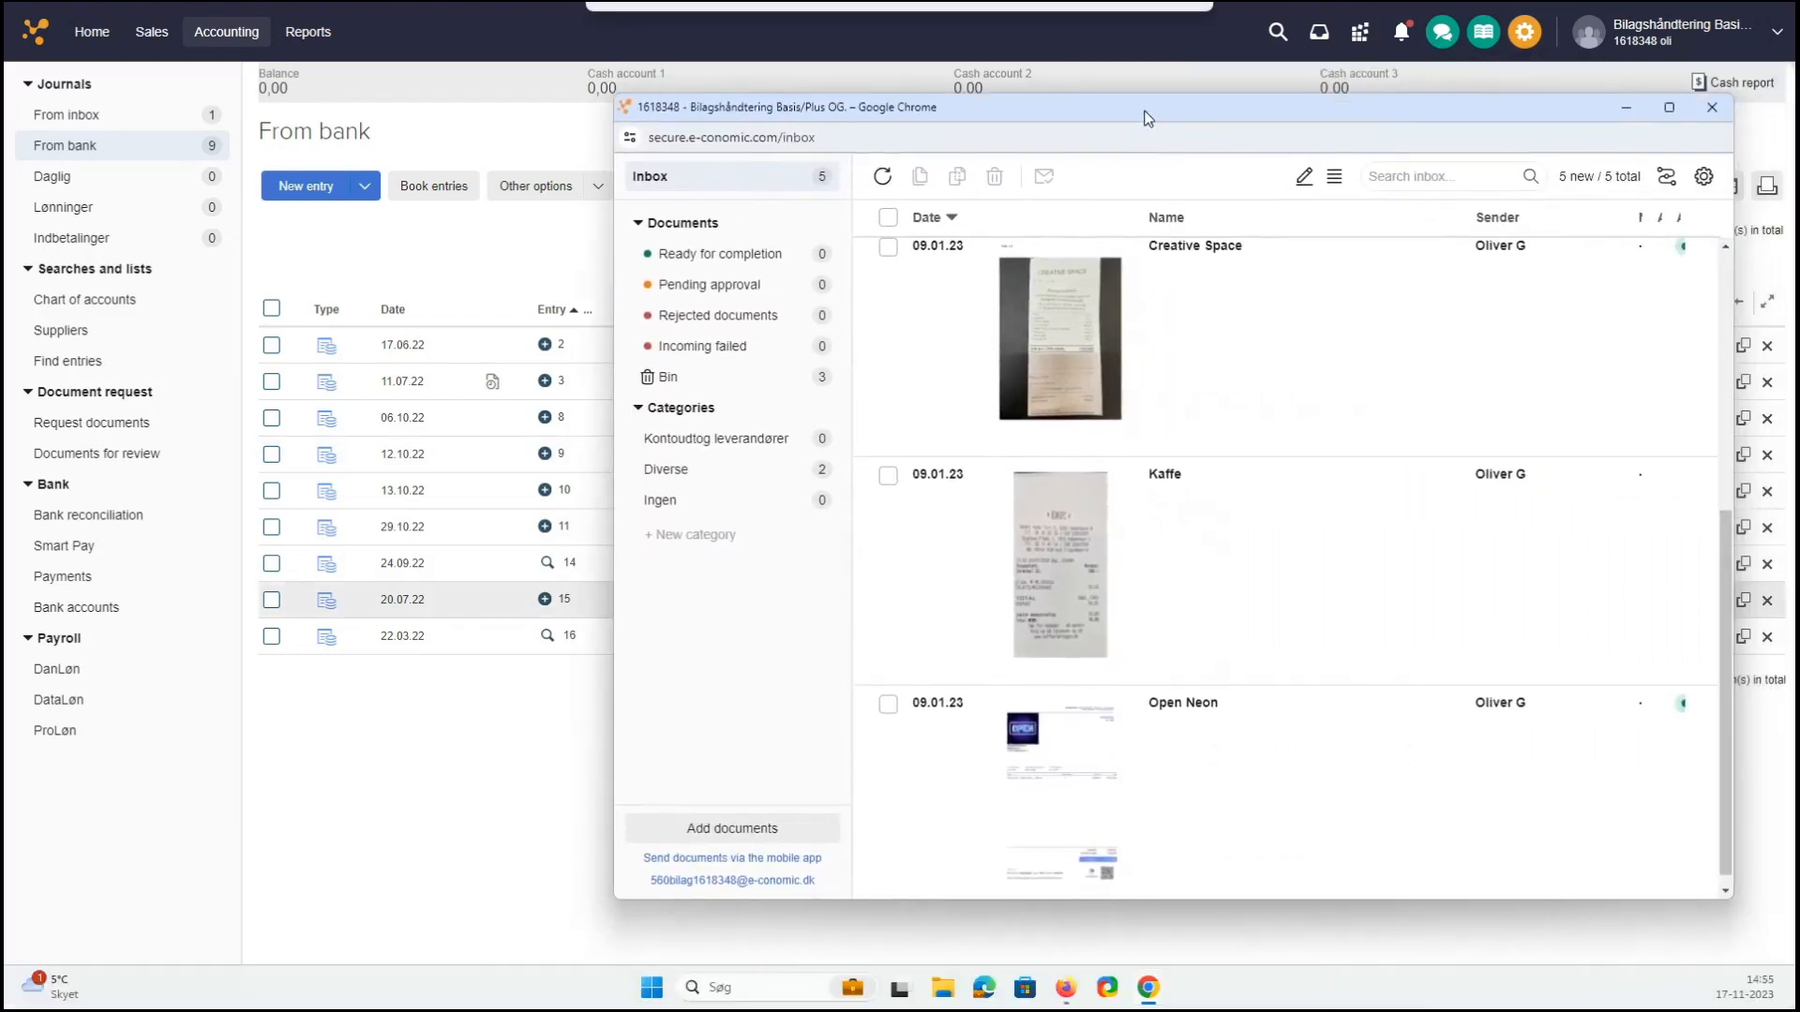
- Attach the Kaffe document from the inbox window to Kaffeplantagen entry 15 and close the inbox window
mouse_move(1061, 566)
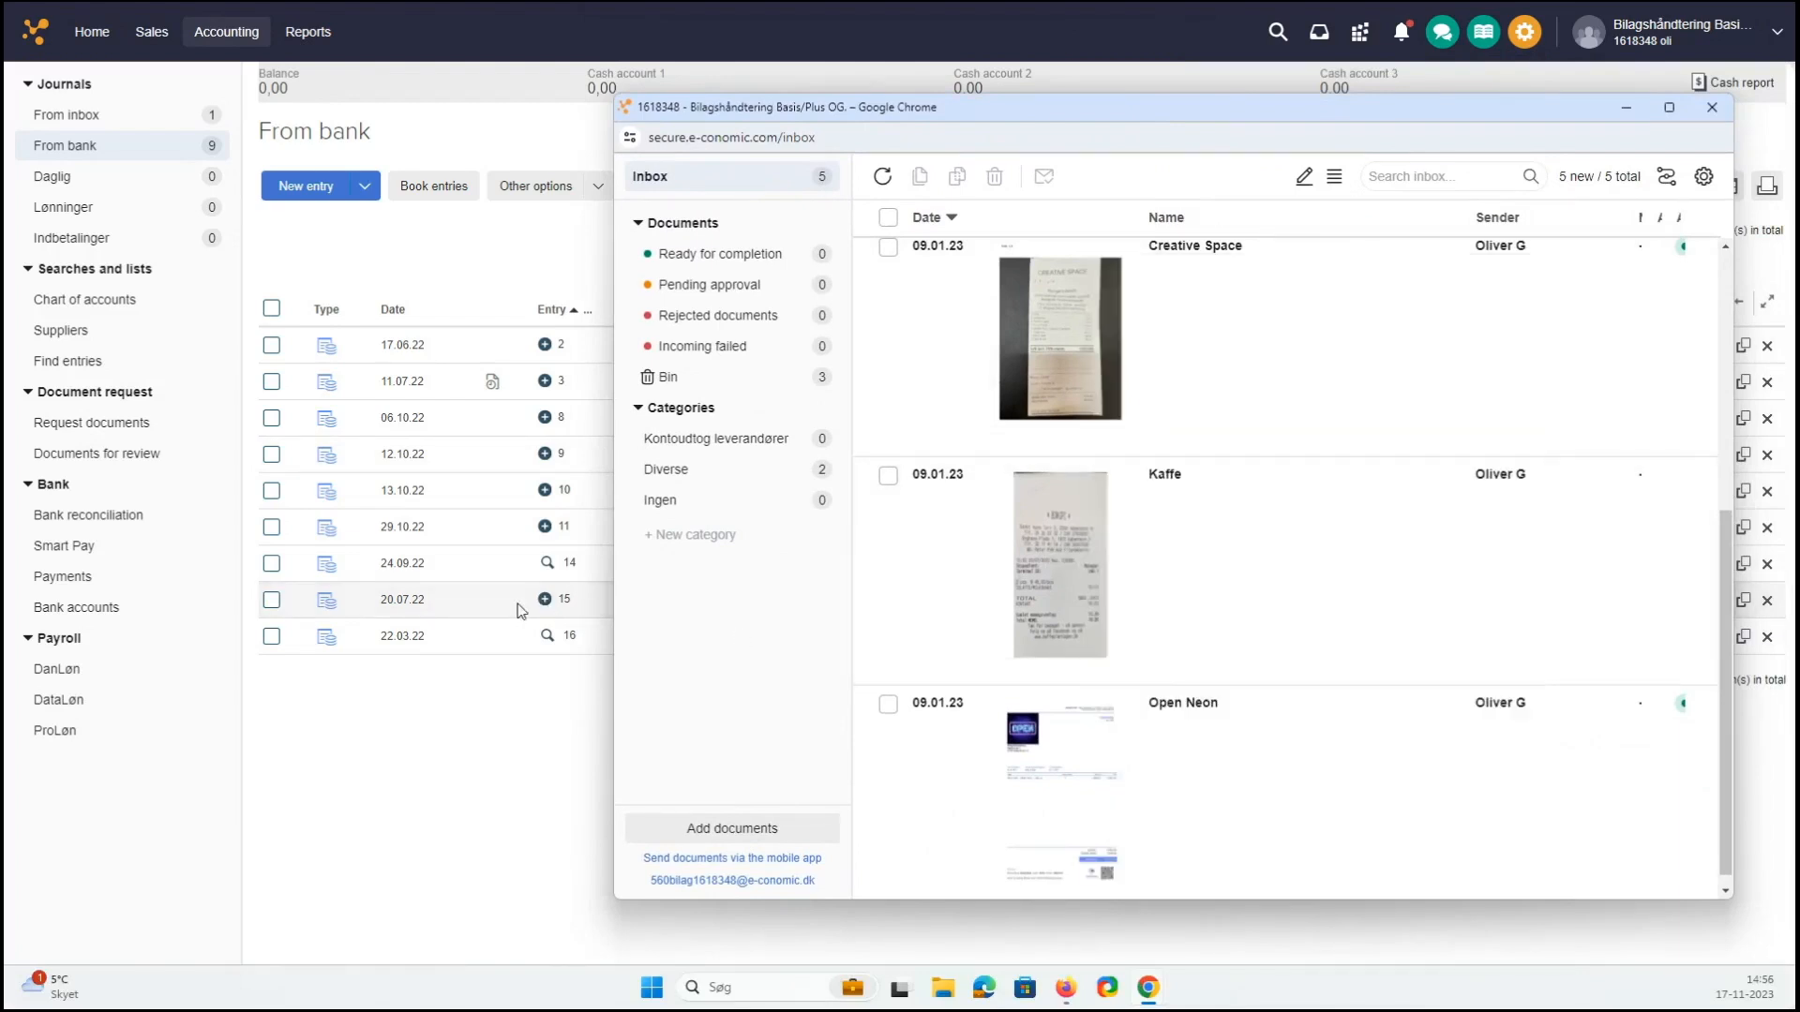
left_click_drag(767, 109, 1122, 105)
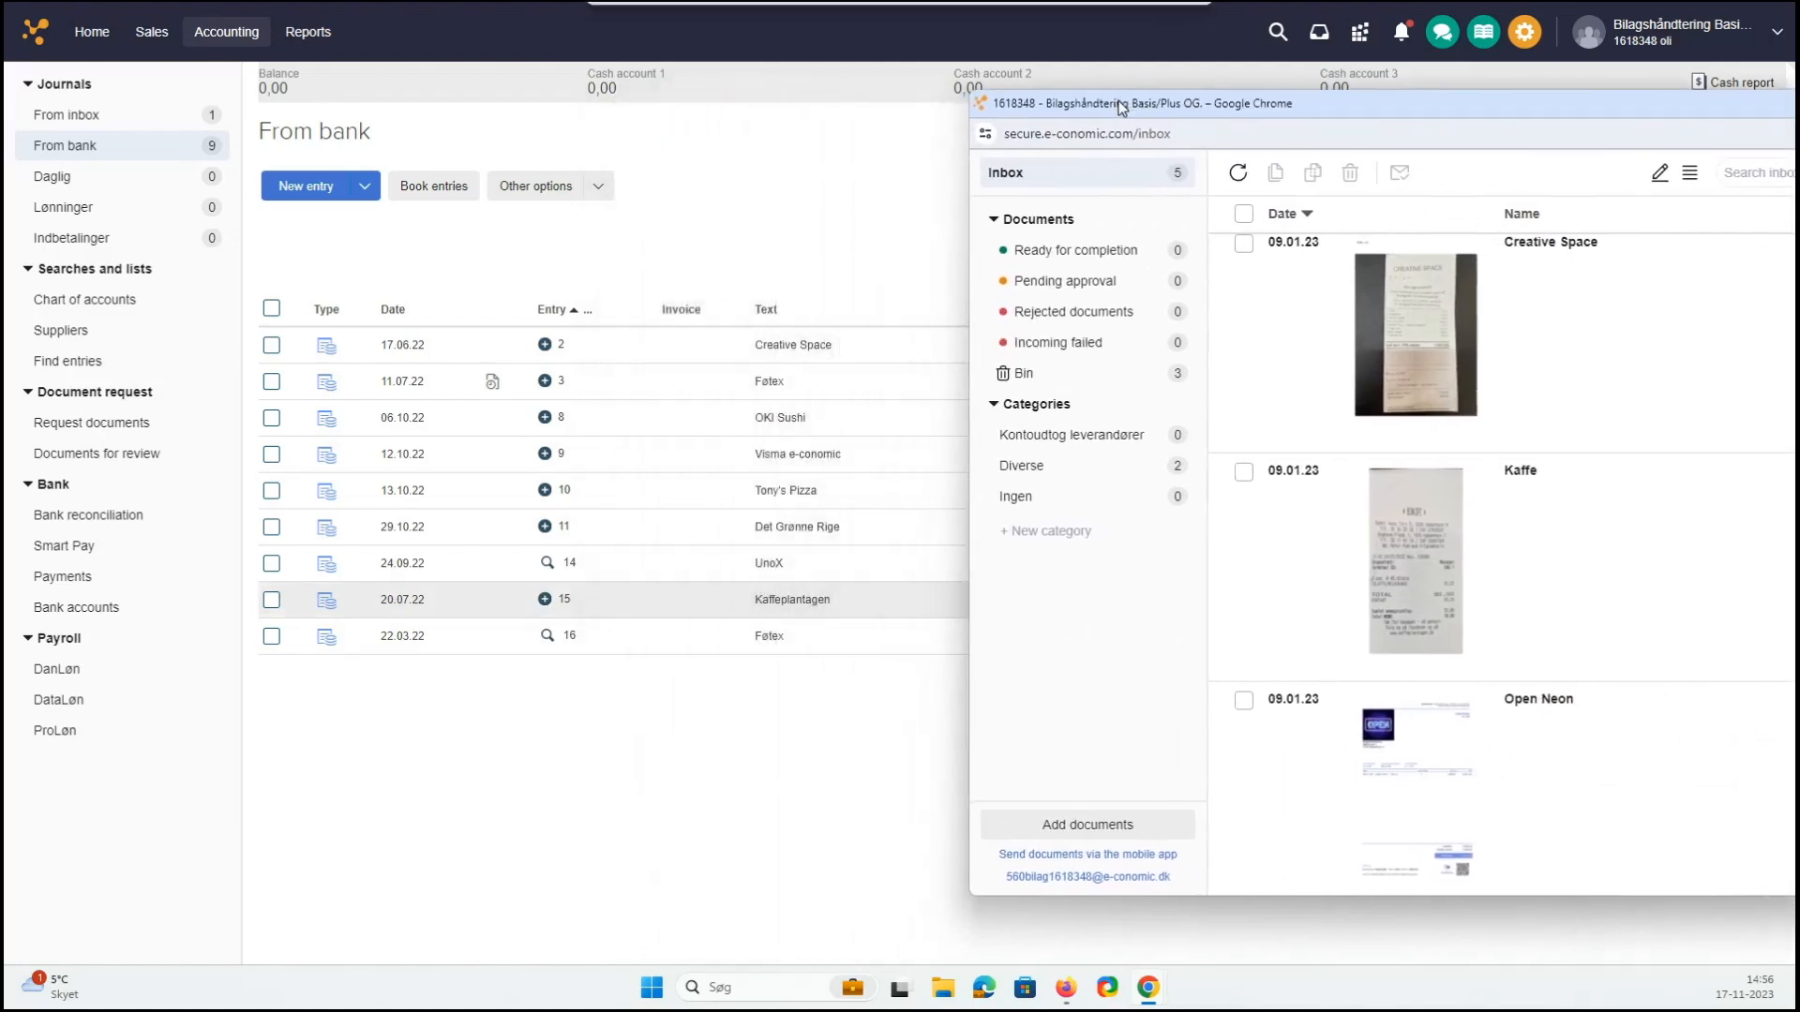
left_click_drag(1555, 486, 612, 607)
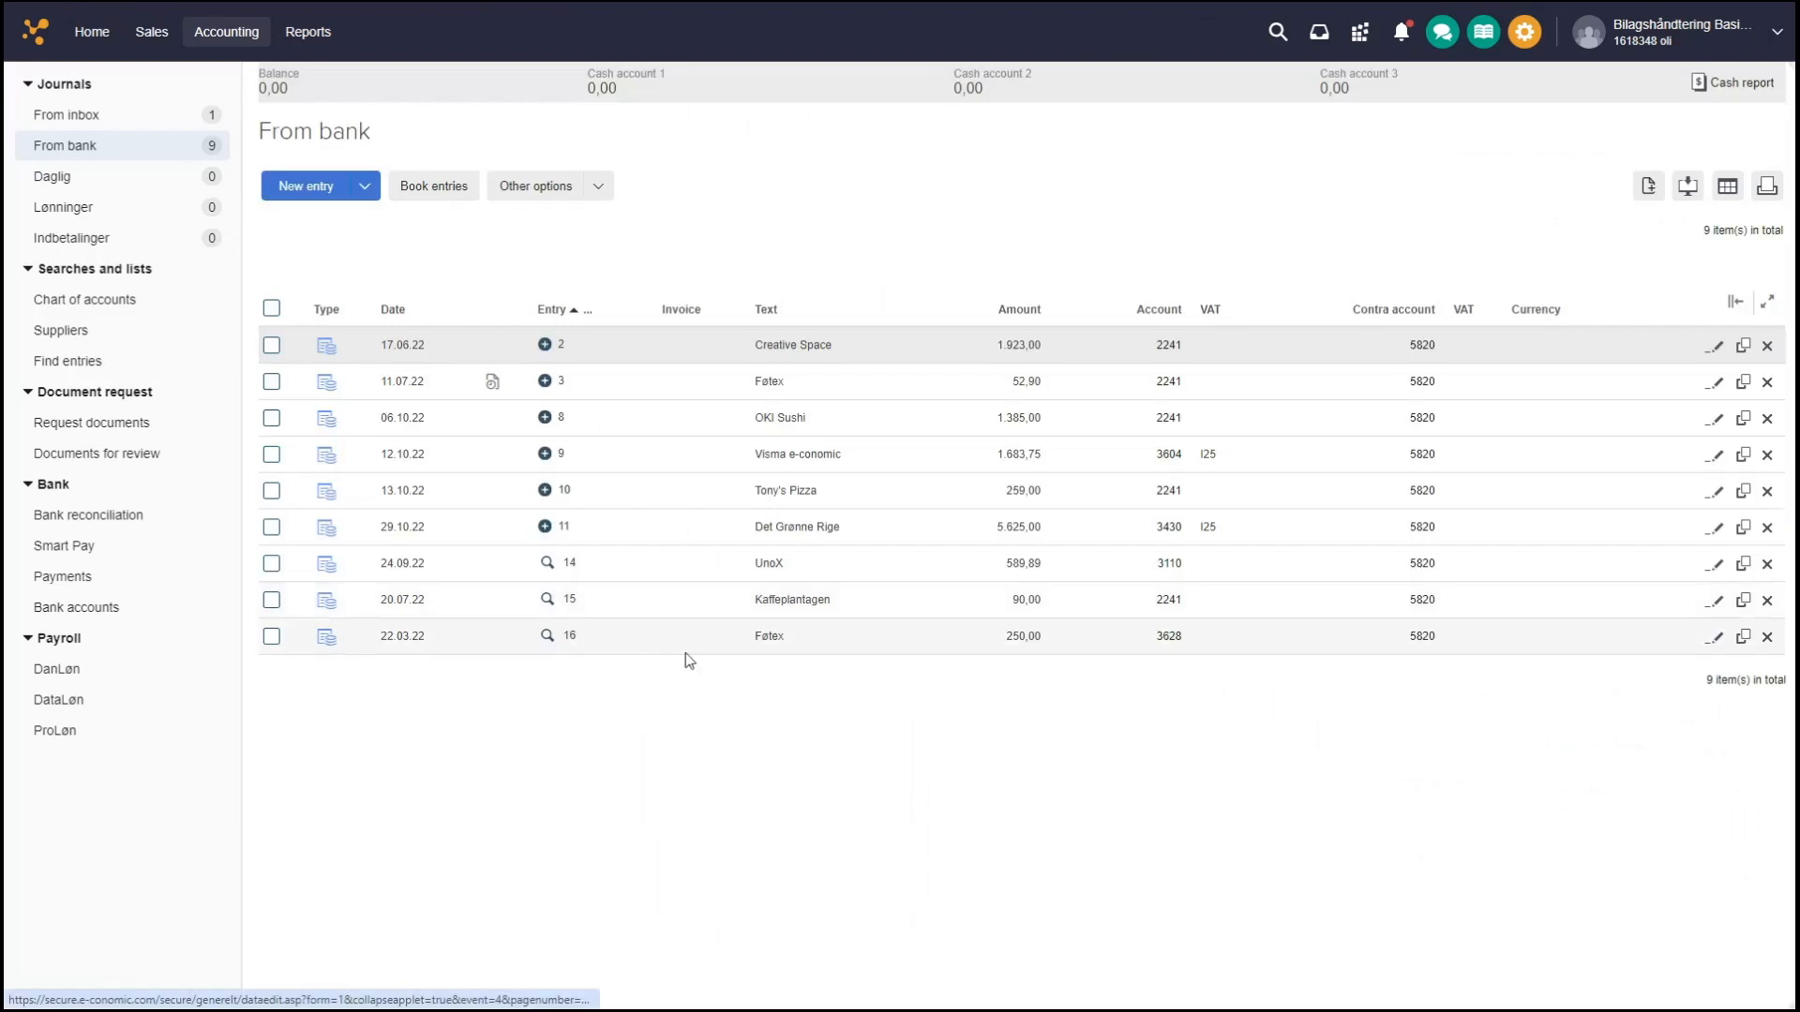
left_click_drag(1799, 115, 1488, 123)
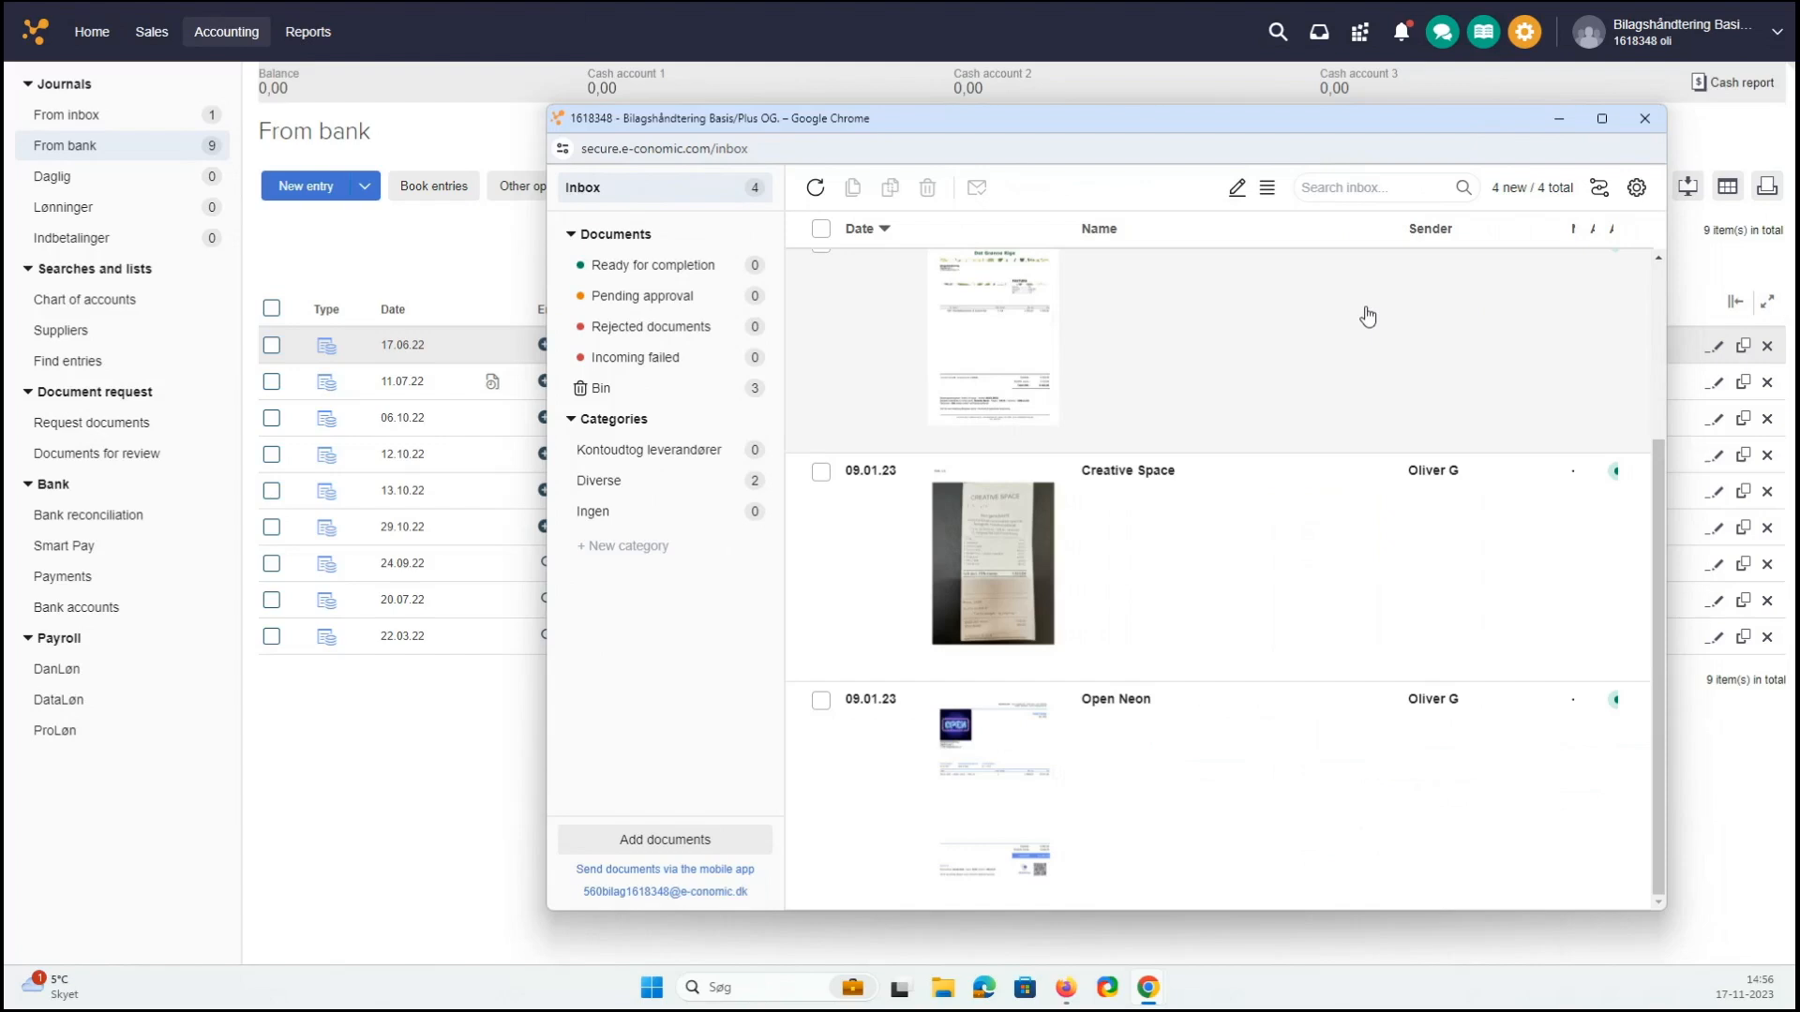
left_click(1645, 120)
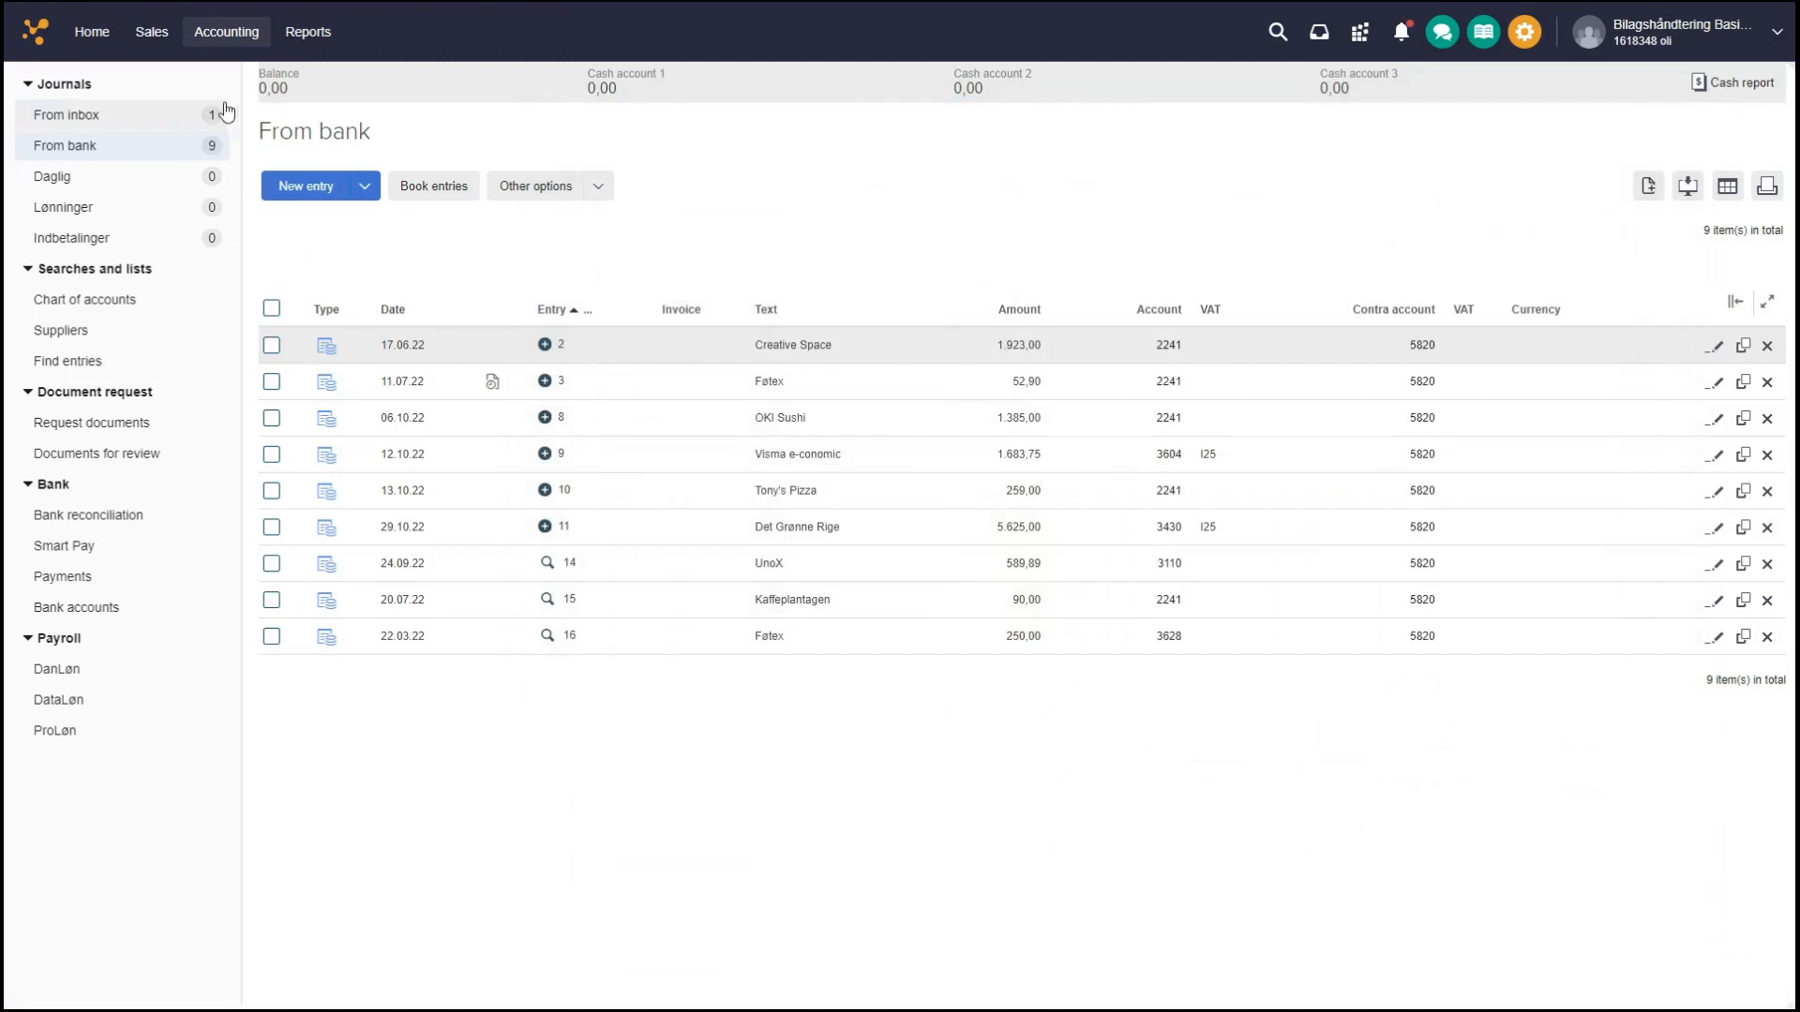
- Open the Request documents overview
left_click(76, 426)
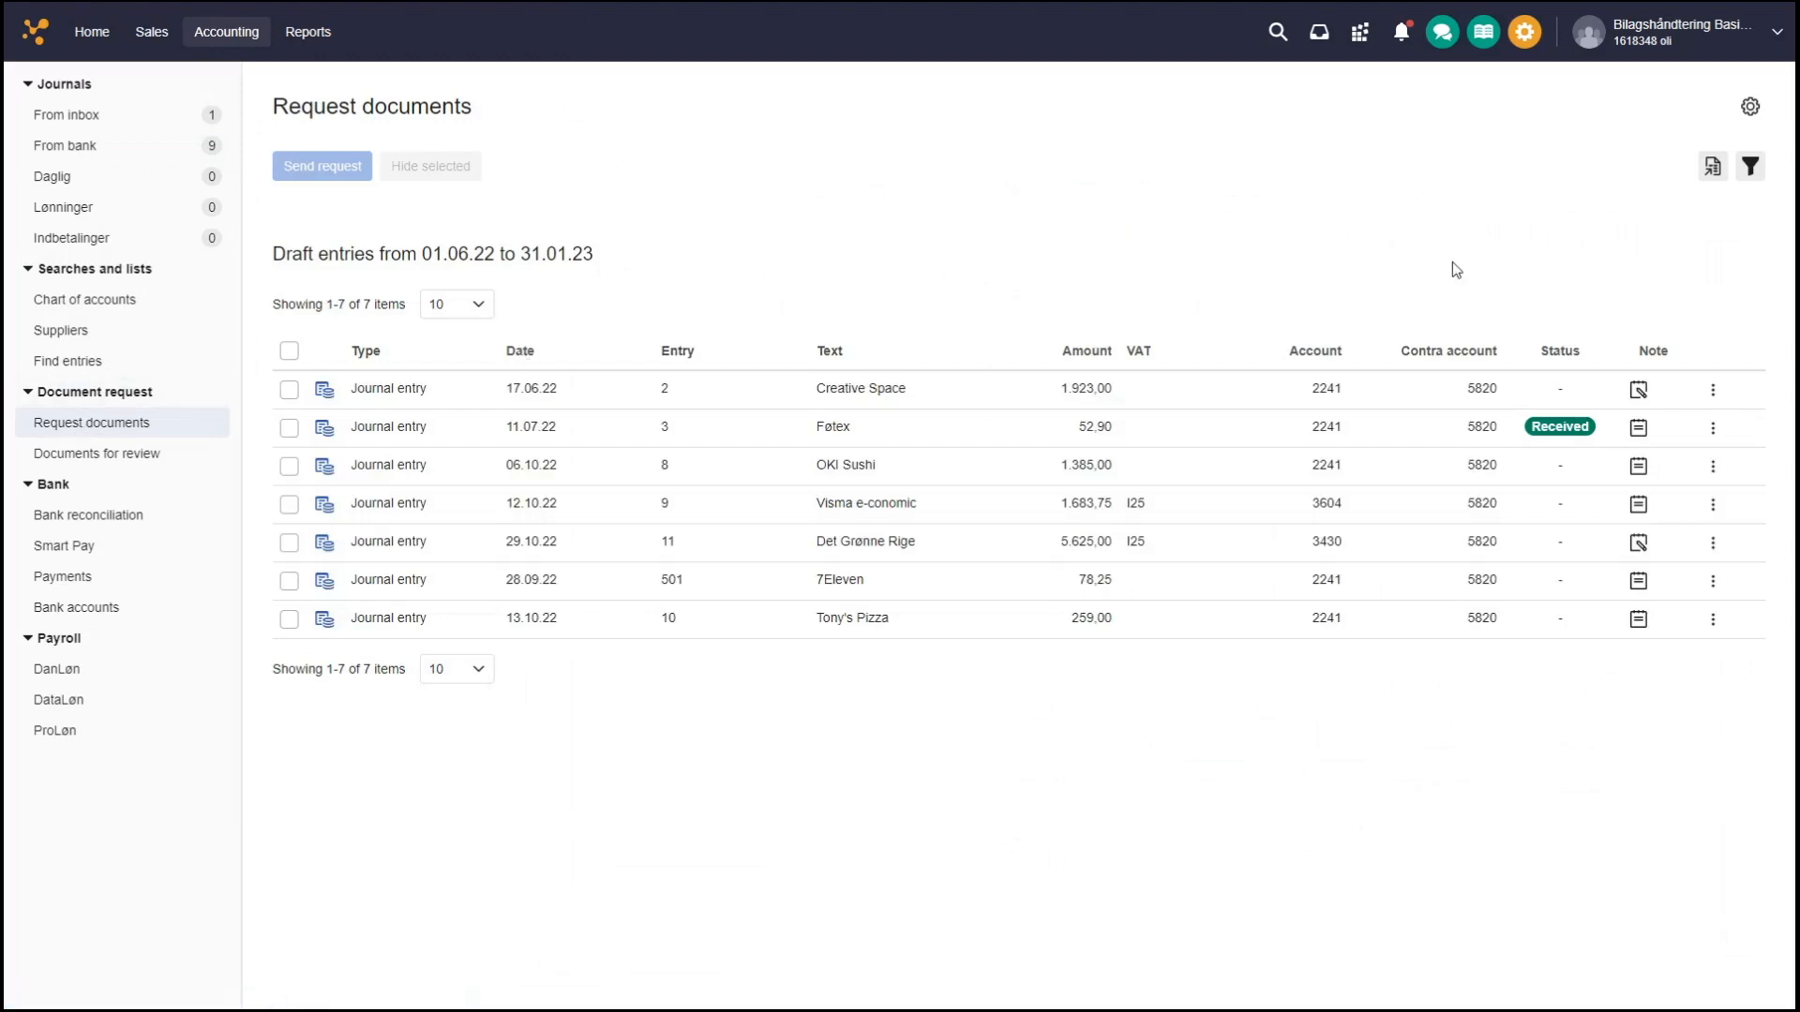
- Examine the filter options for dates, entry numbers and booked or draft entries, leaving the filter without applying changes
left_click(1752, 168)
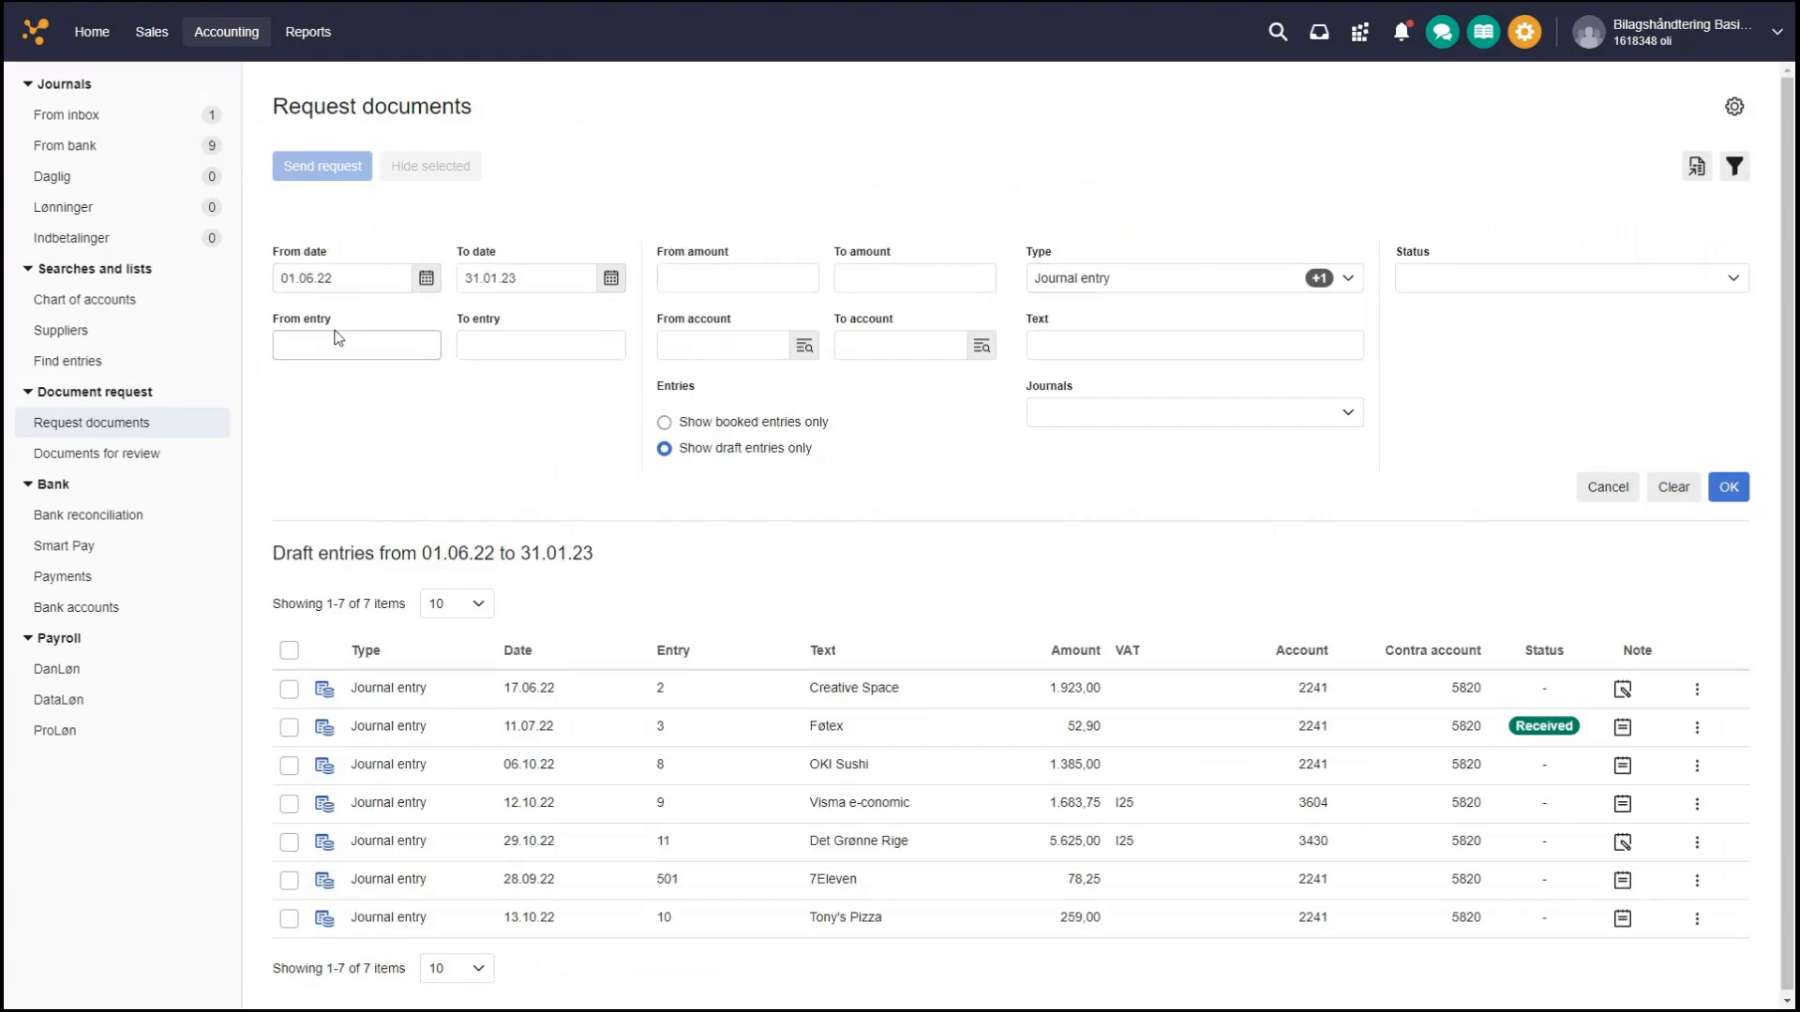
left_click(368, 358)
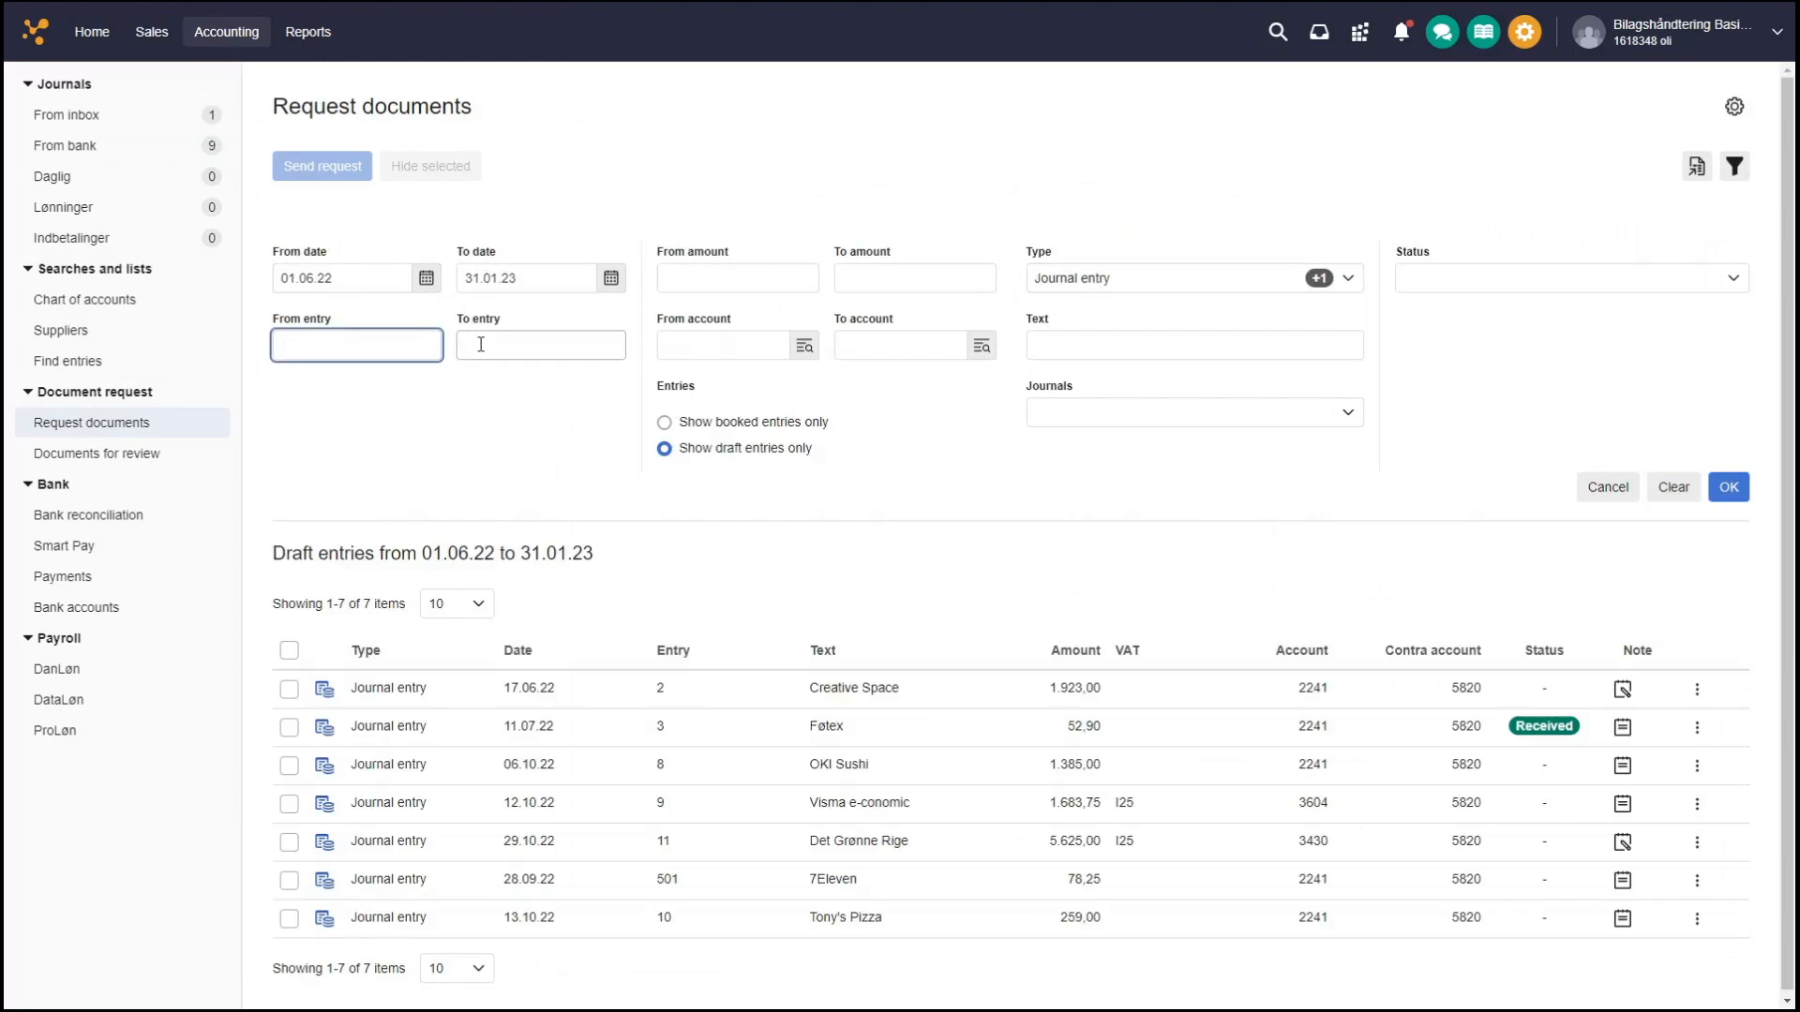
left_click(386, 275)
left_click(551, 274)
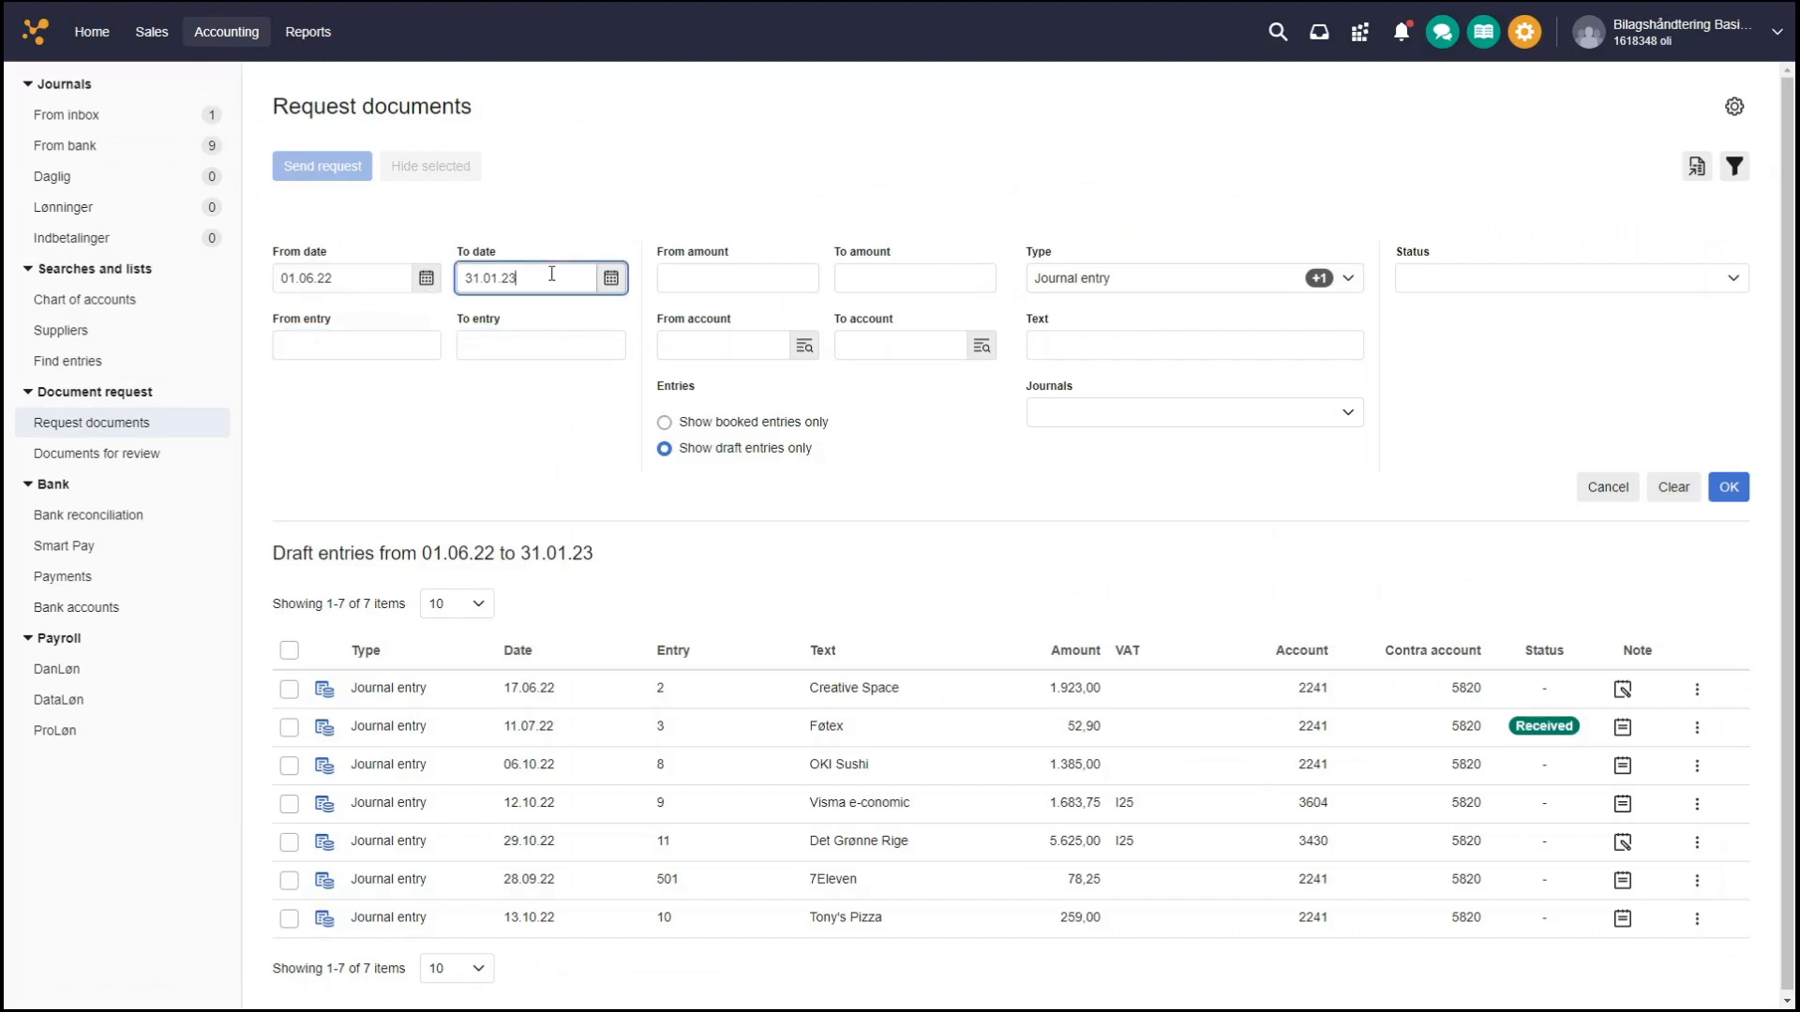
left_click(664, 424)
left_click(665, 450)
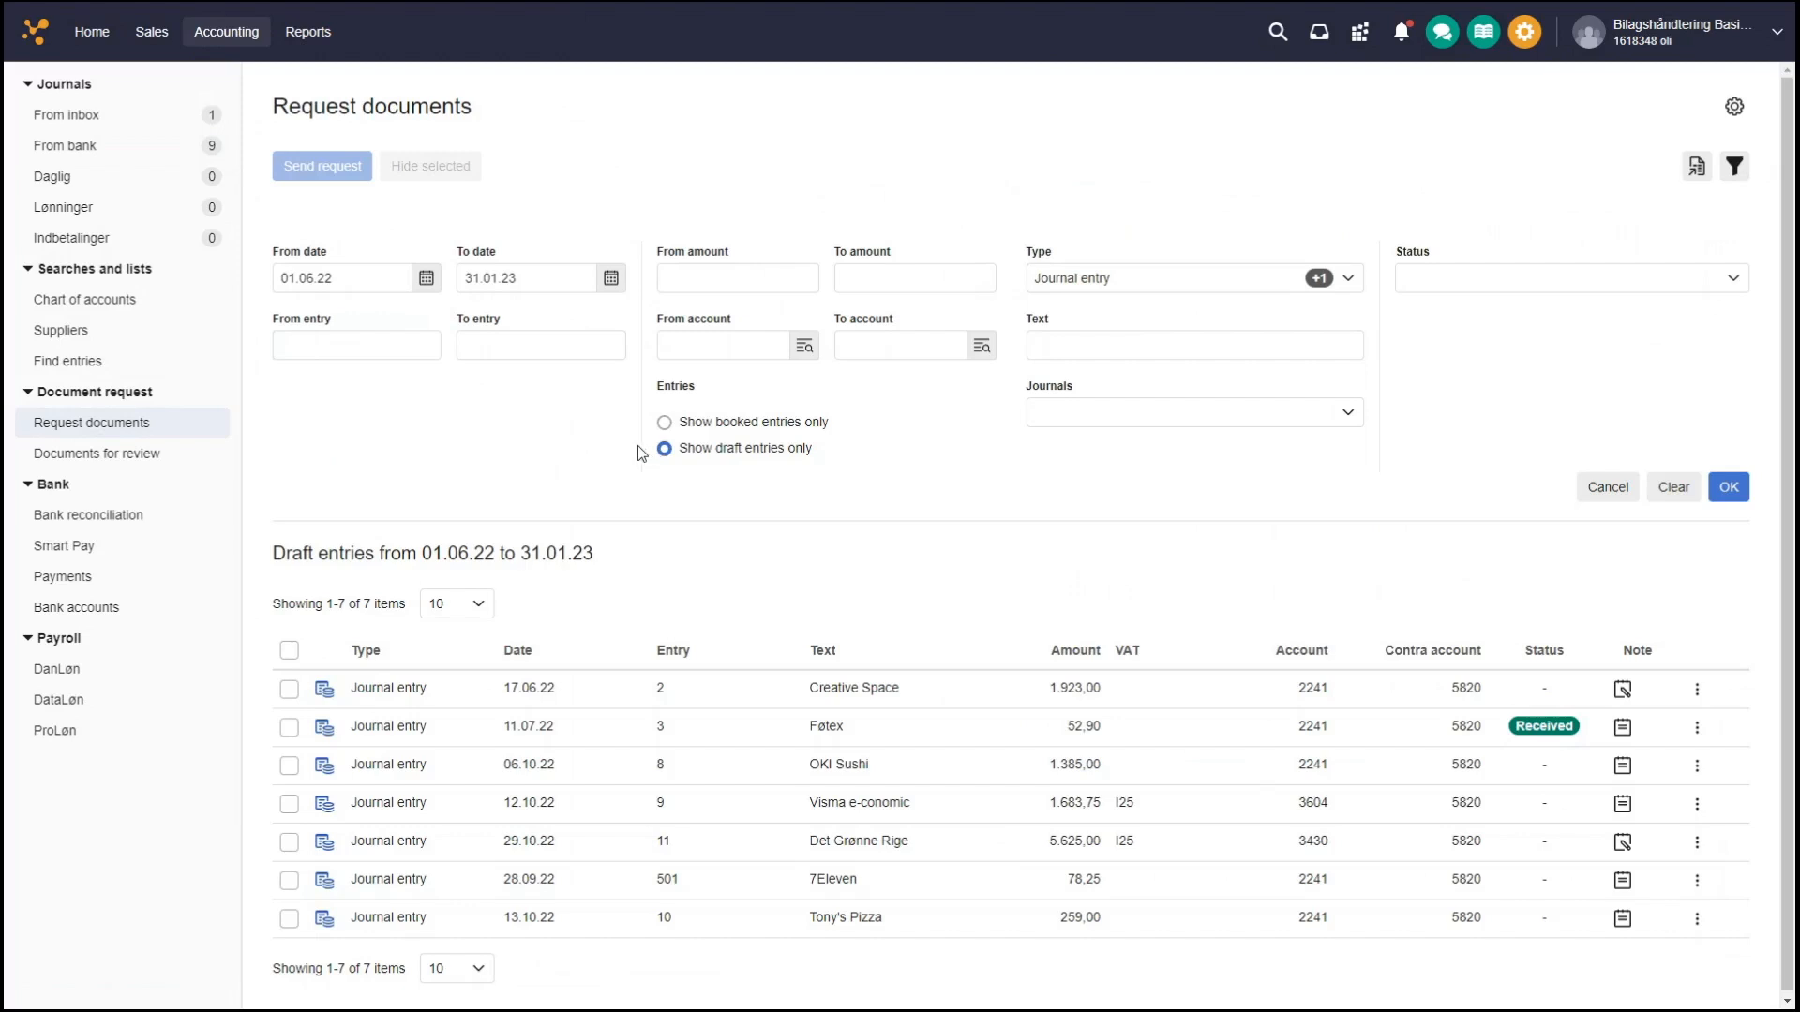
left_click(665, 422)
left_click(664, 450)
left_click(1584, 490)
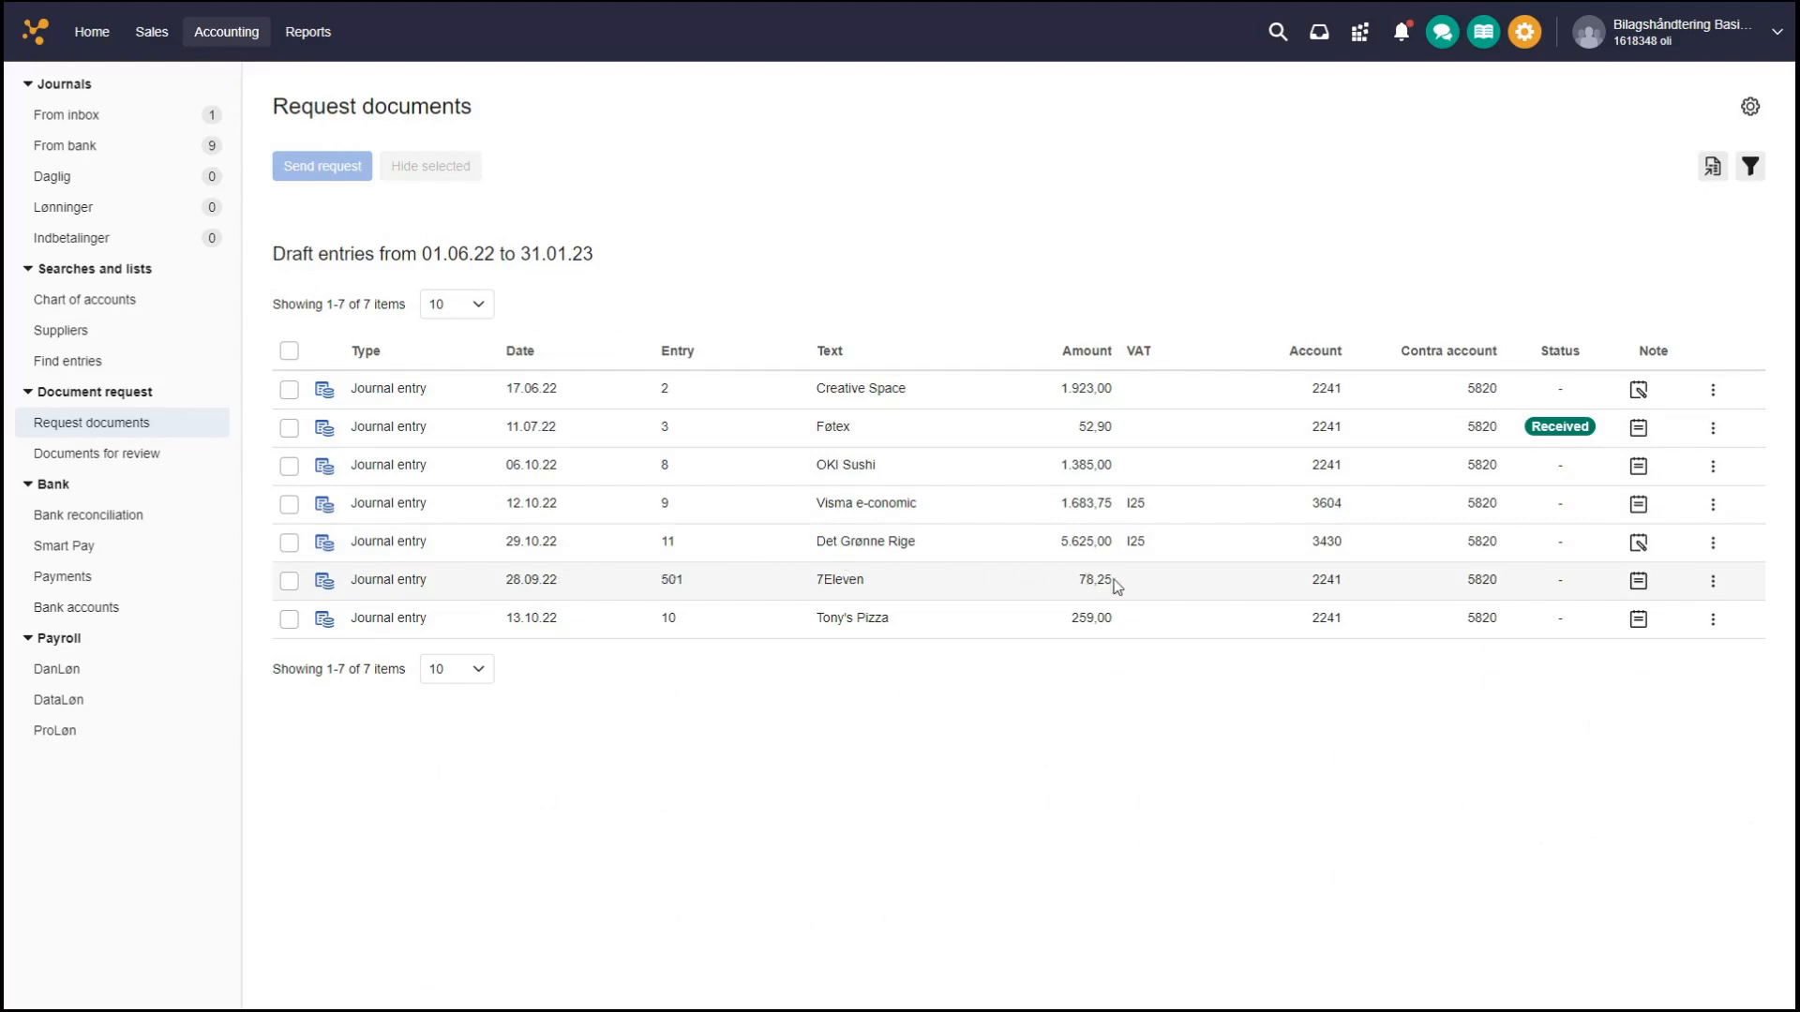
- Prepare a document request for the 7Eleven draft entry 501 and choose the user who receives it
left_click(289, 582)
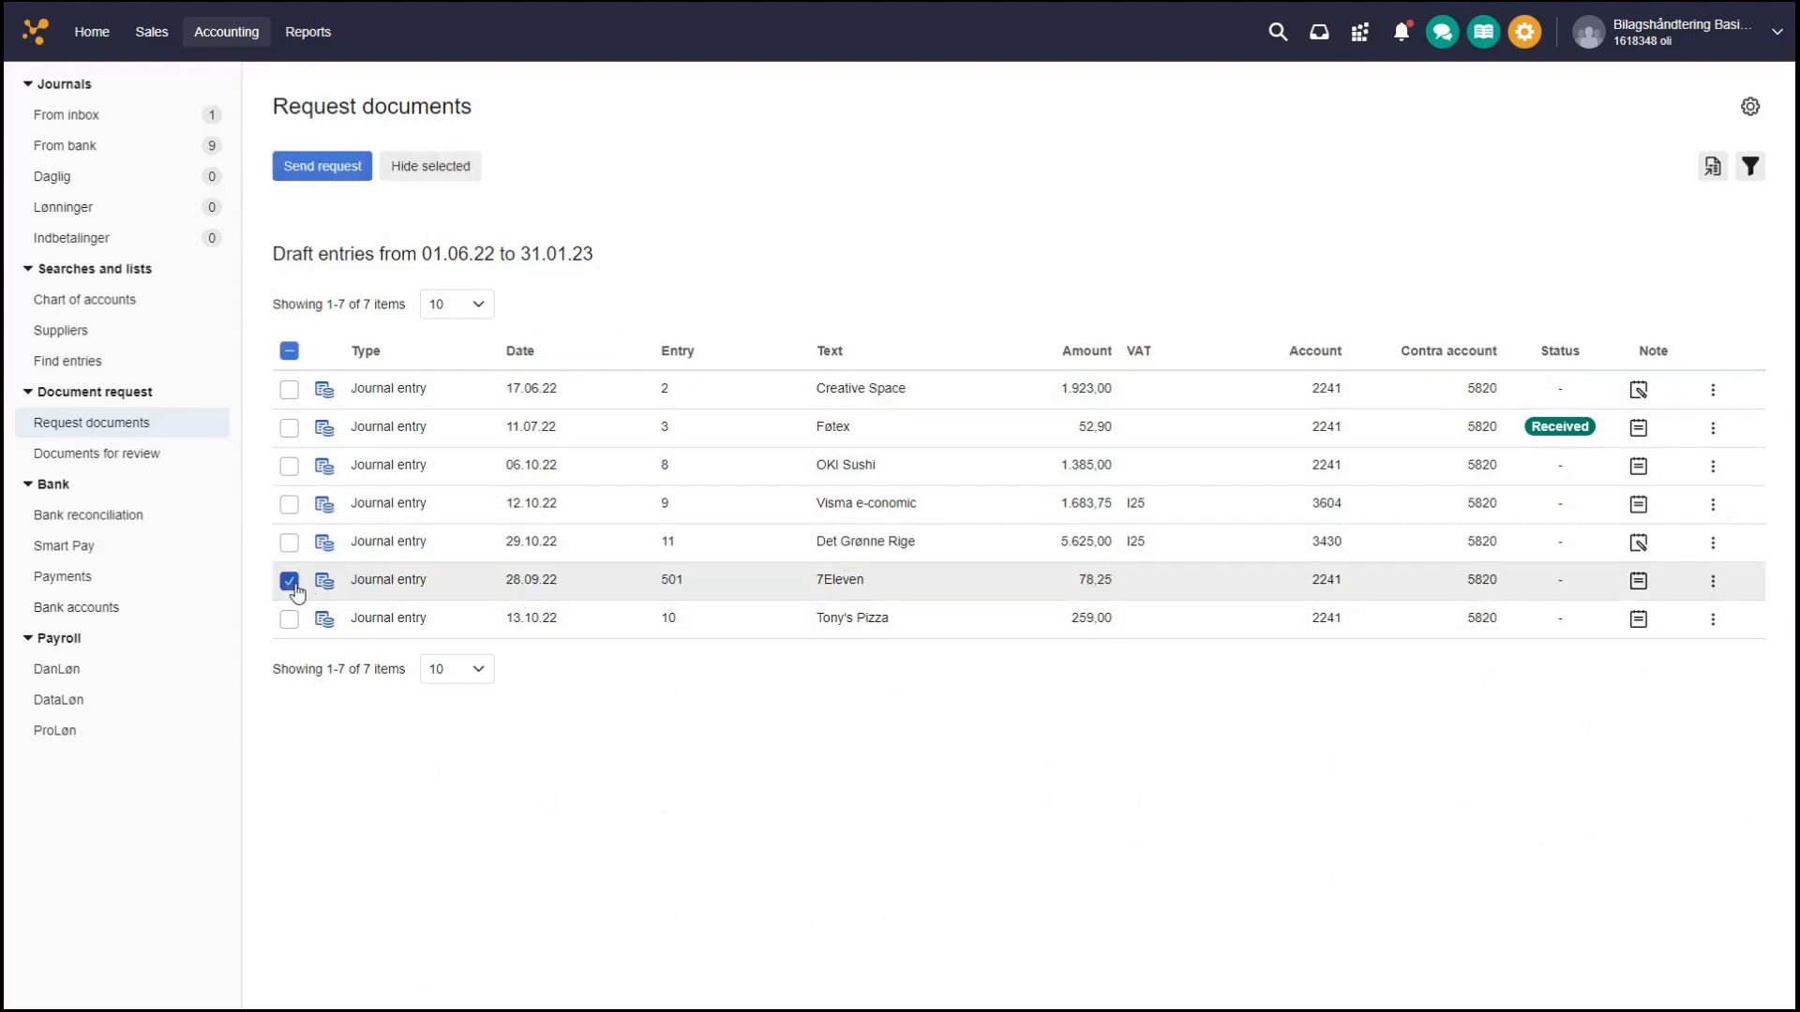
left_click(324, 168)
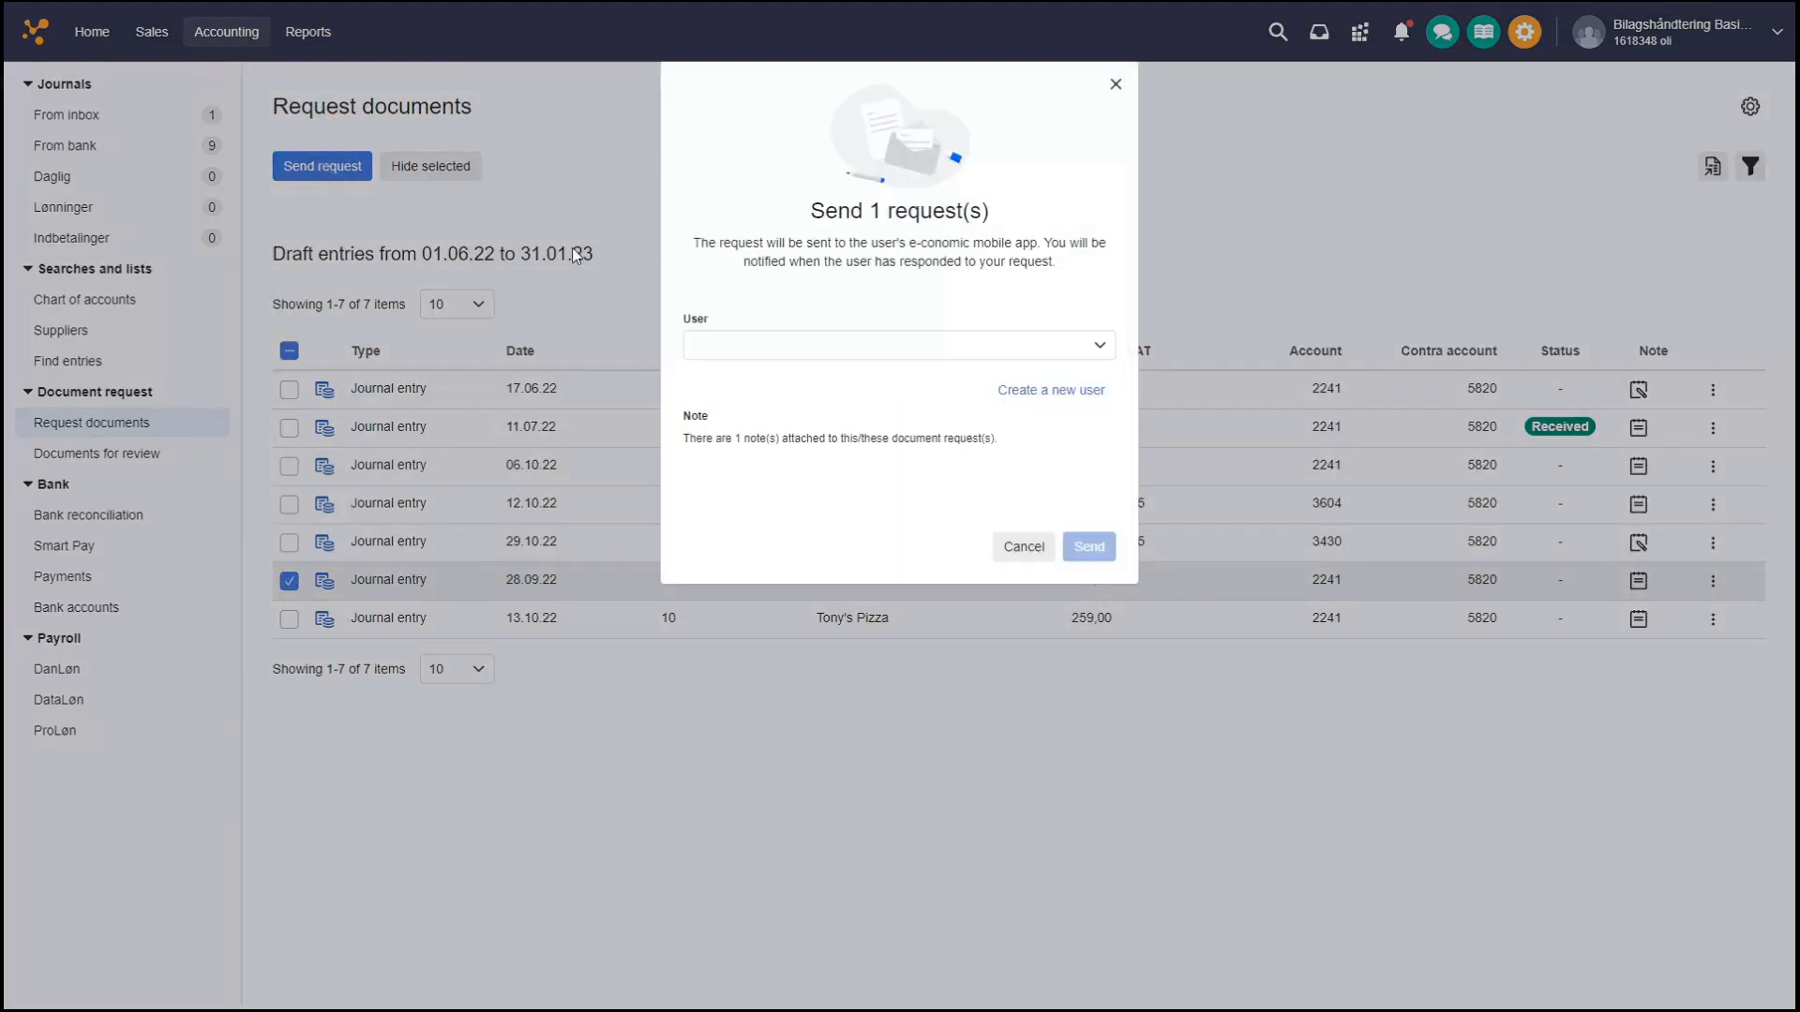
left_click(1095, 348)
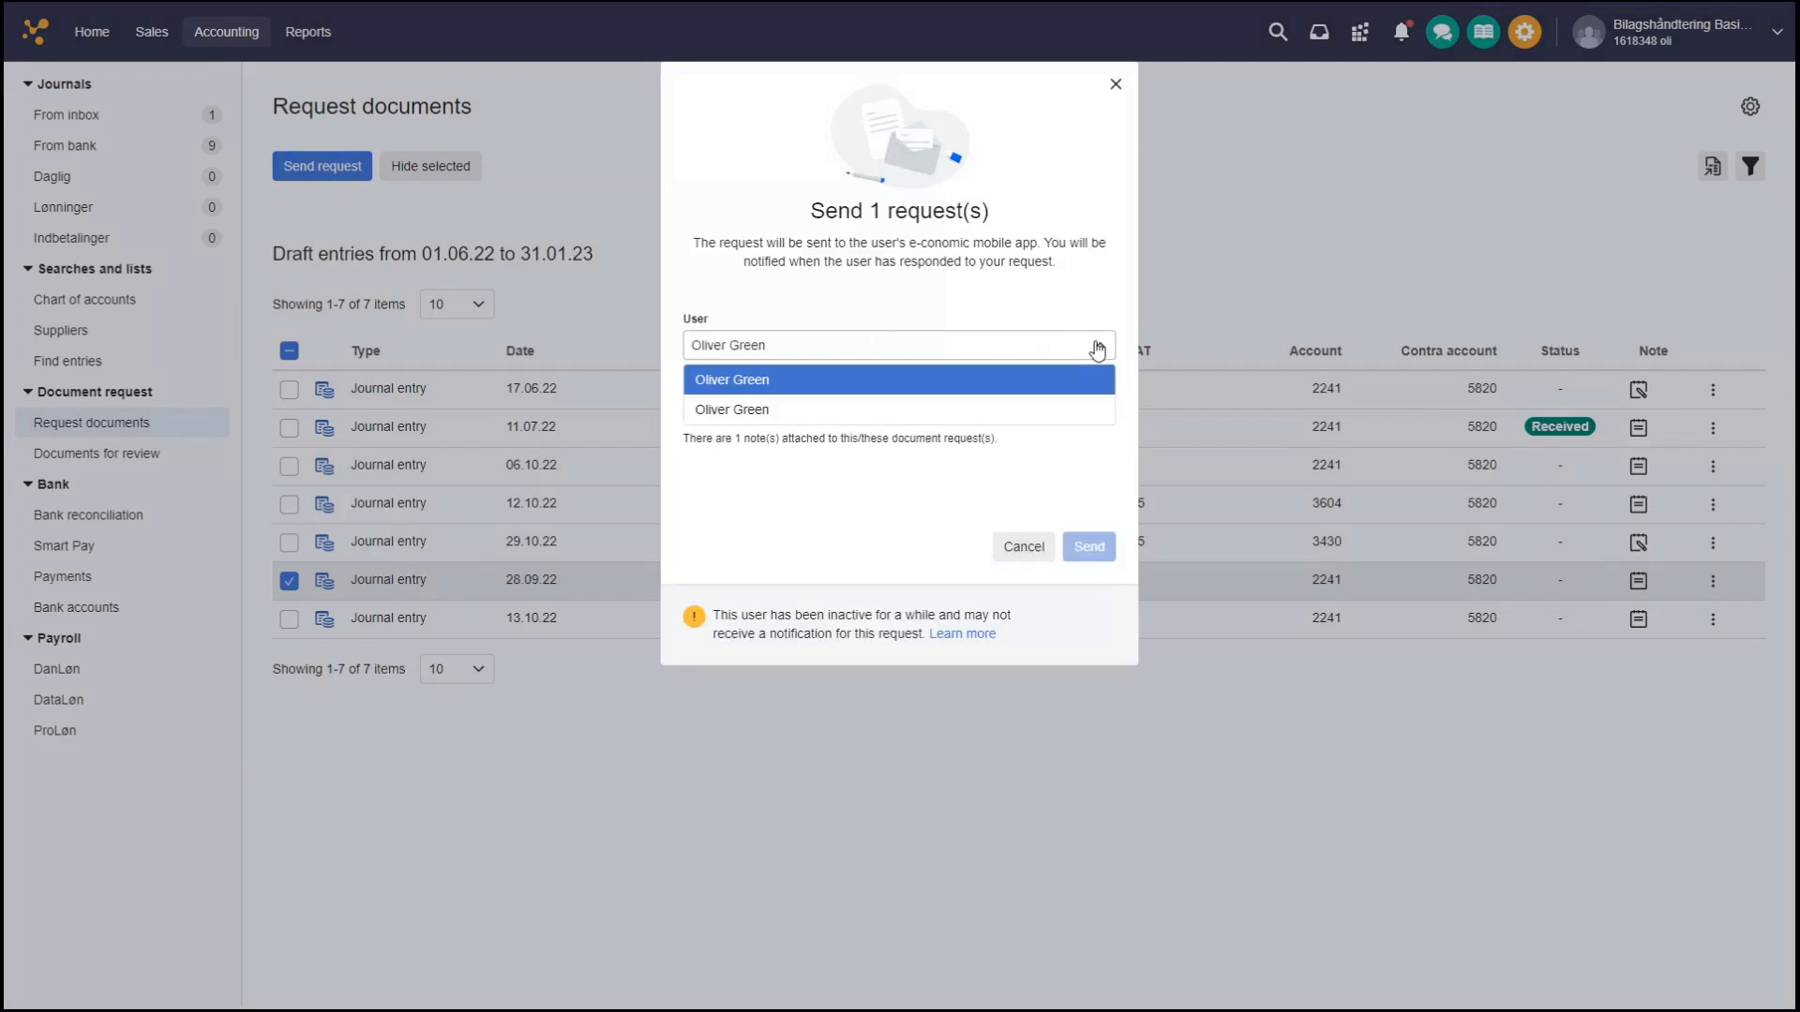
left_click(929, 411)
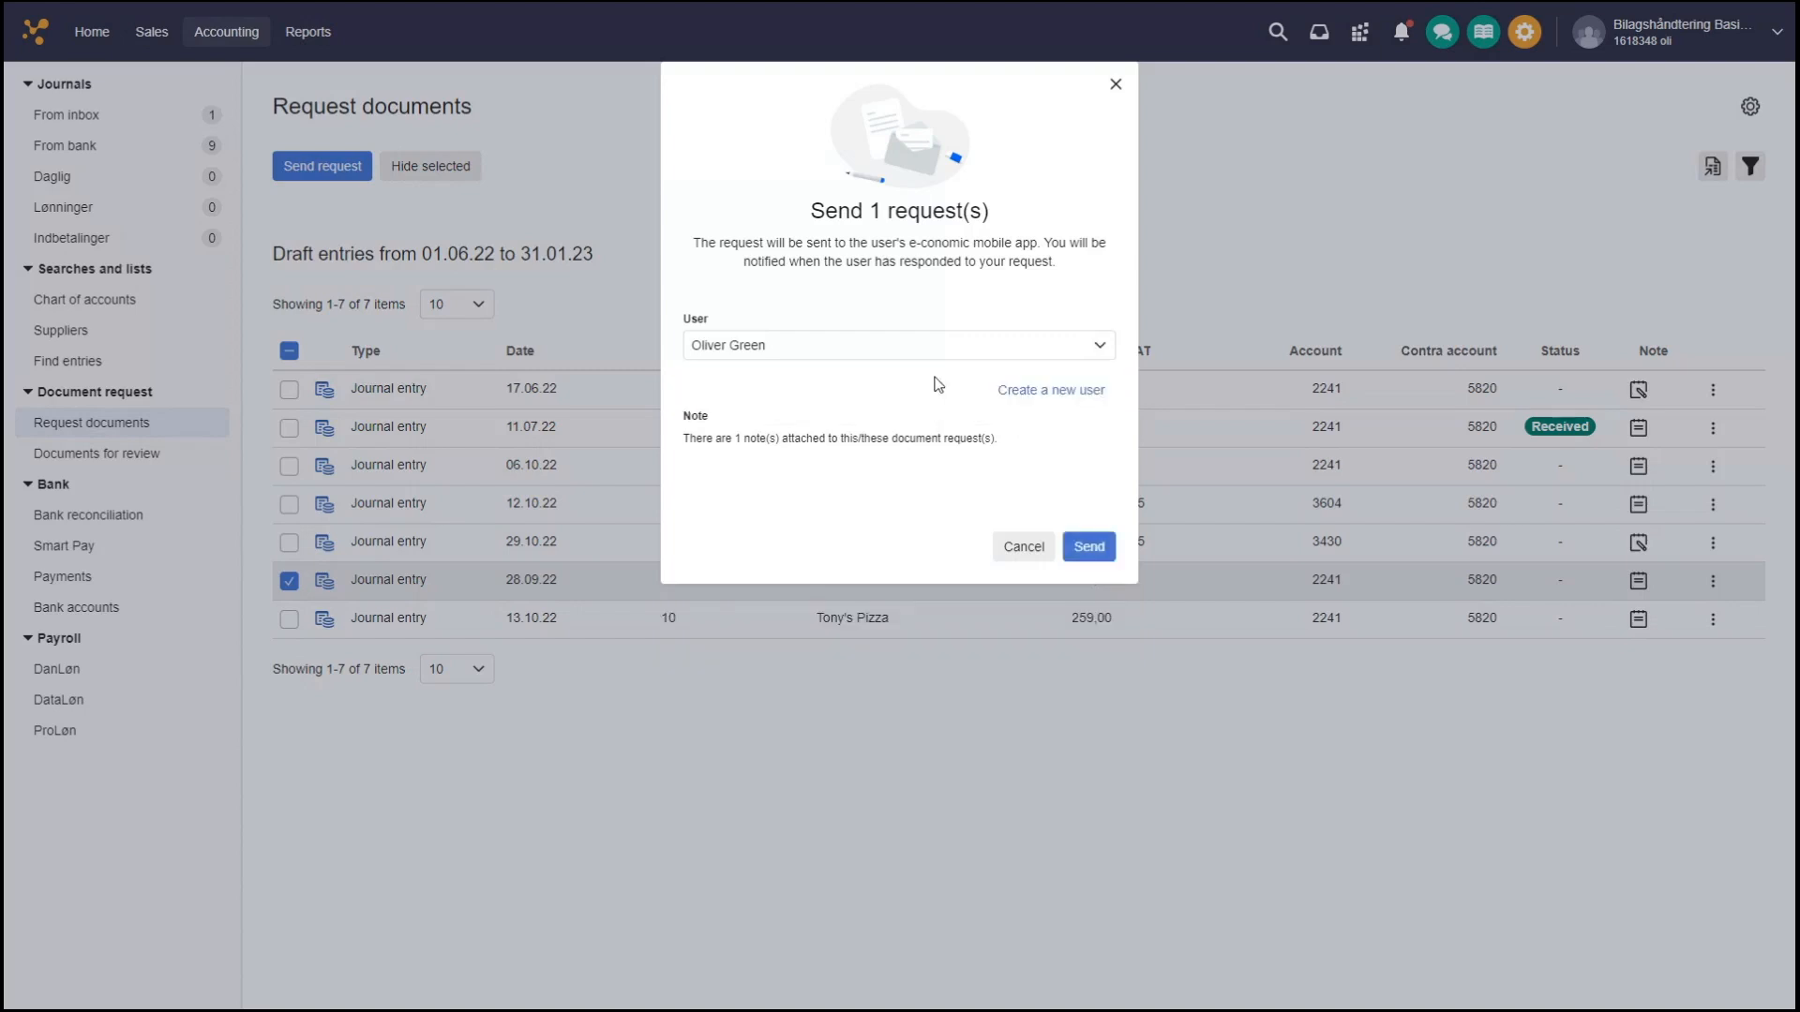
left_click(886, 345)
left_click(887, 403)
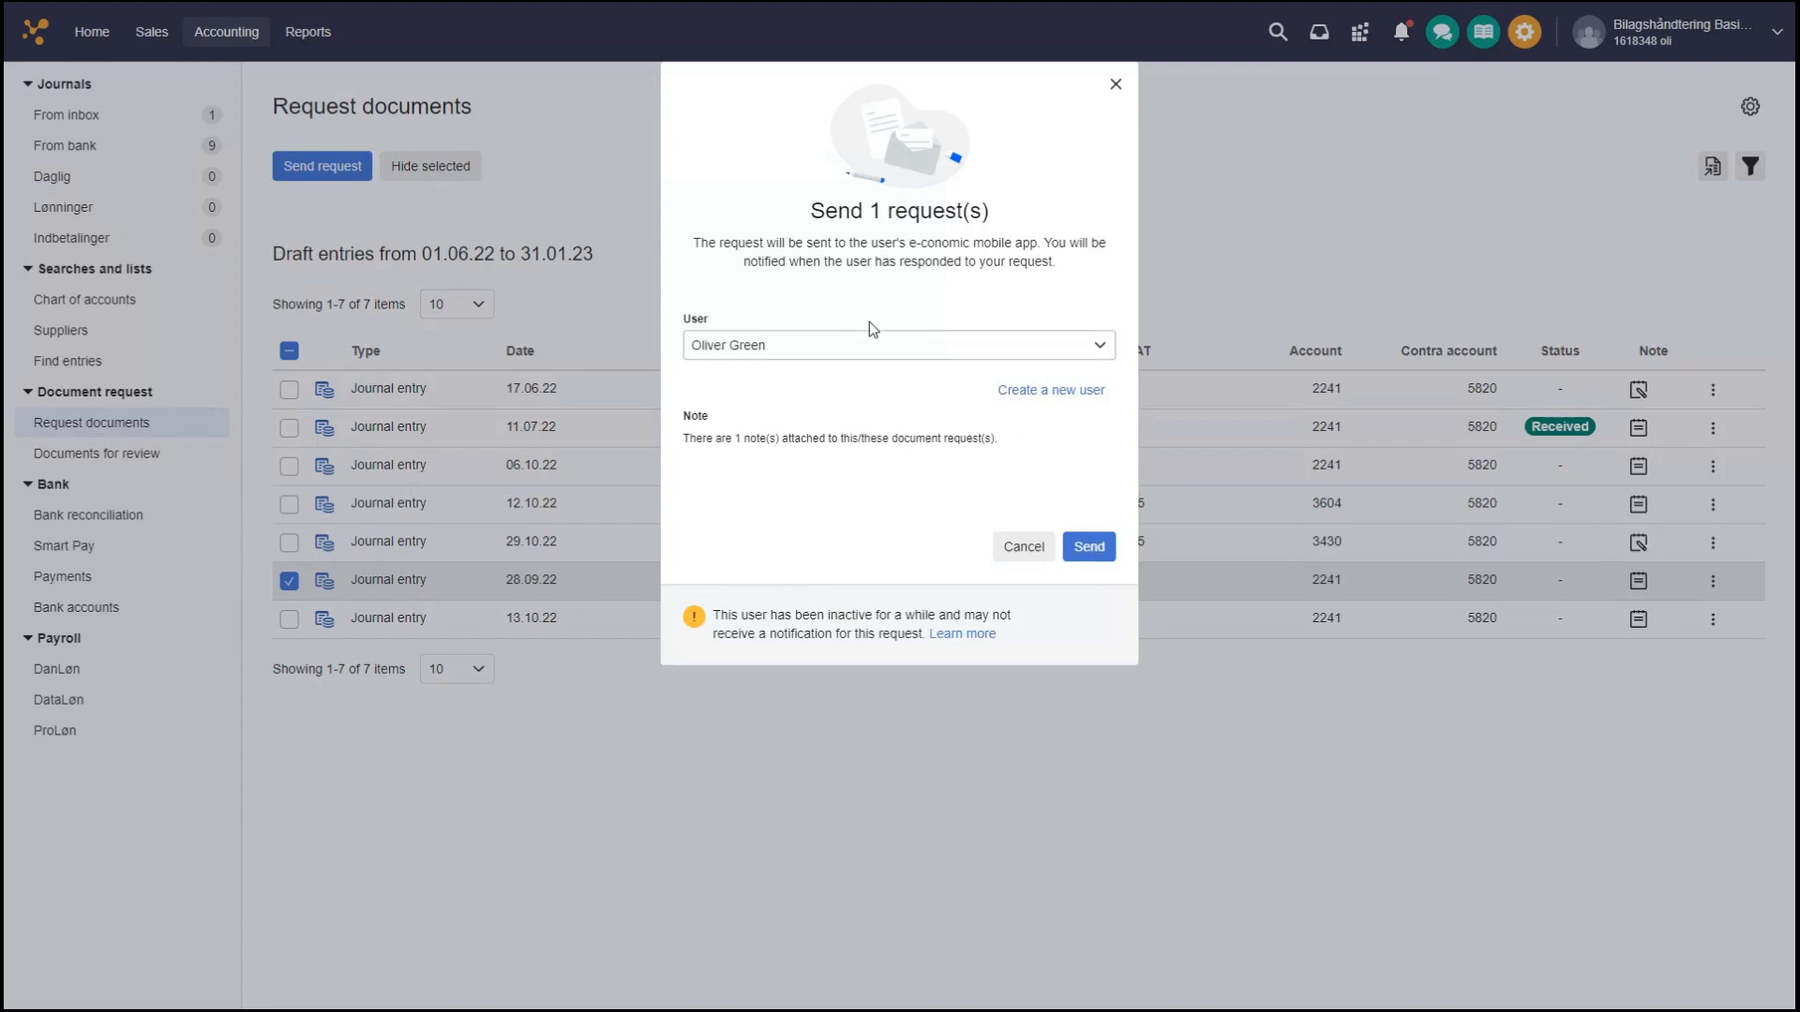
left_click(823, 345)
left_click(812, 409)
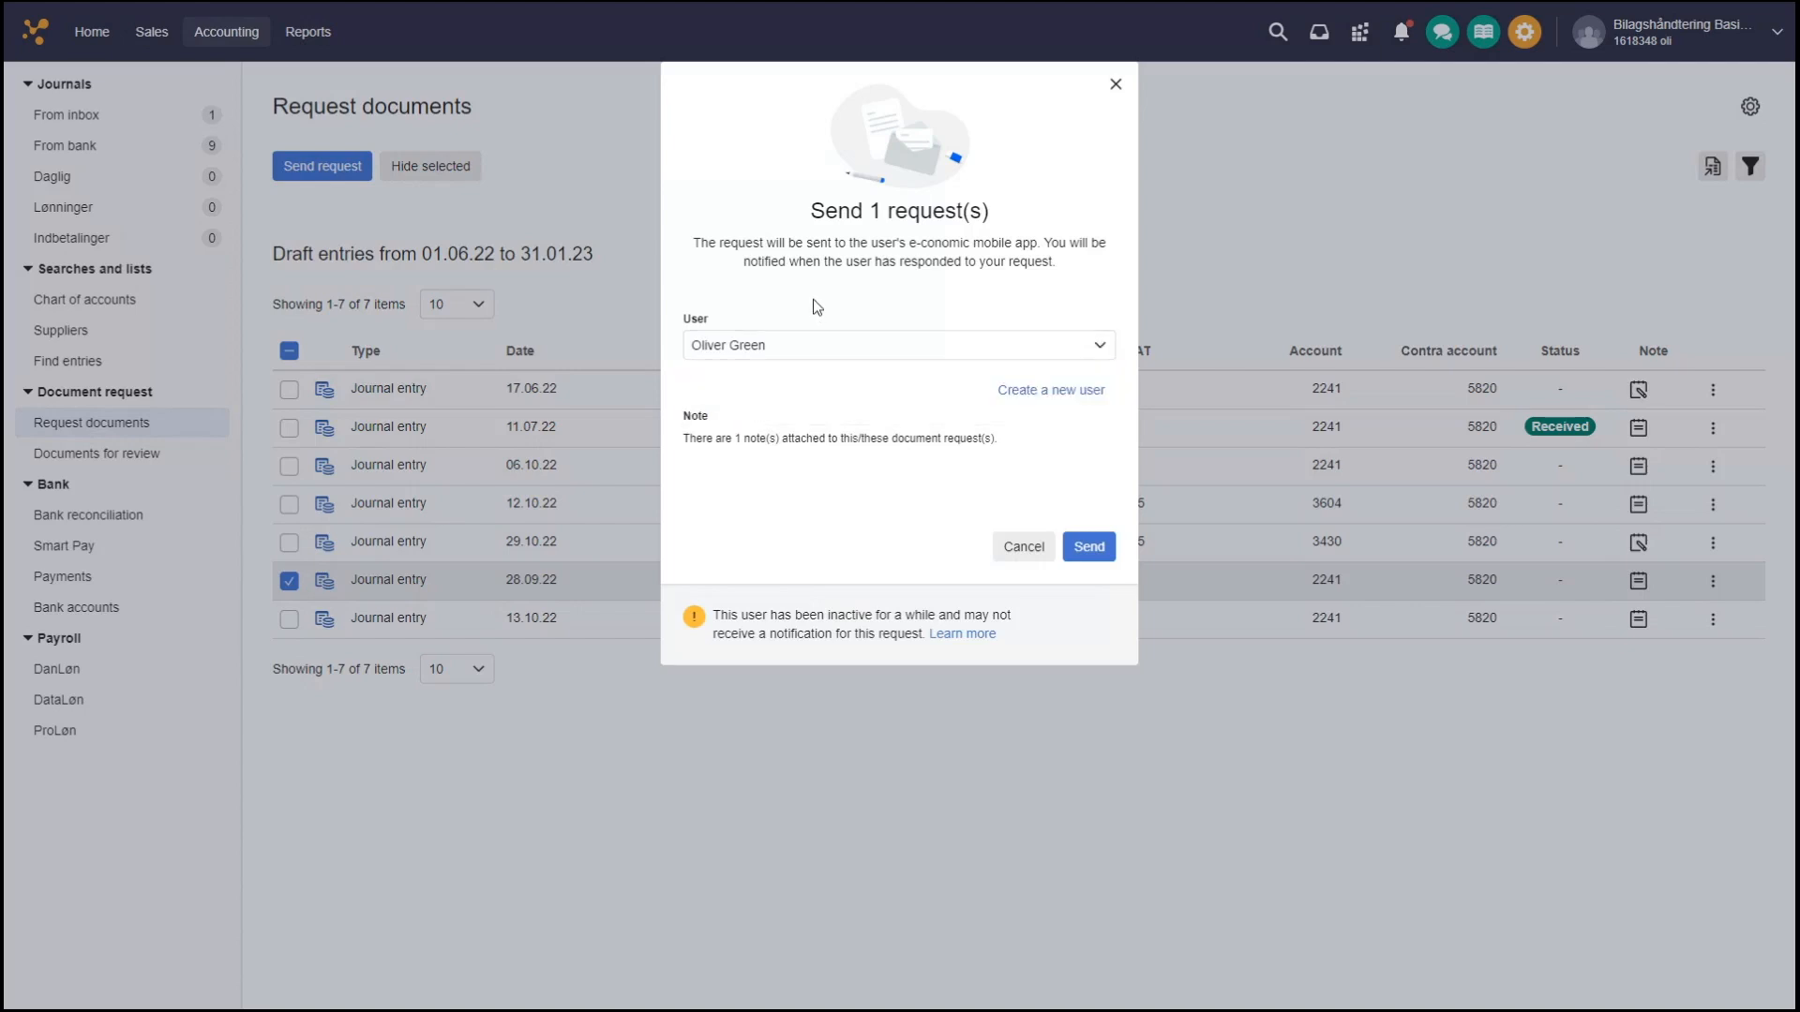
- Examine the user types available when creating a new user, leaving the form without saving
left_click(1064, 391)
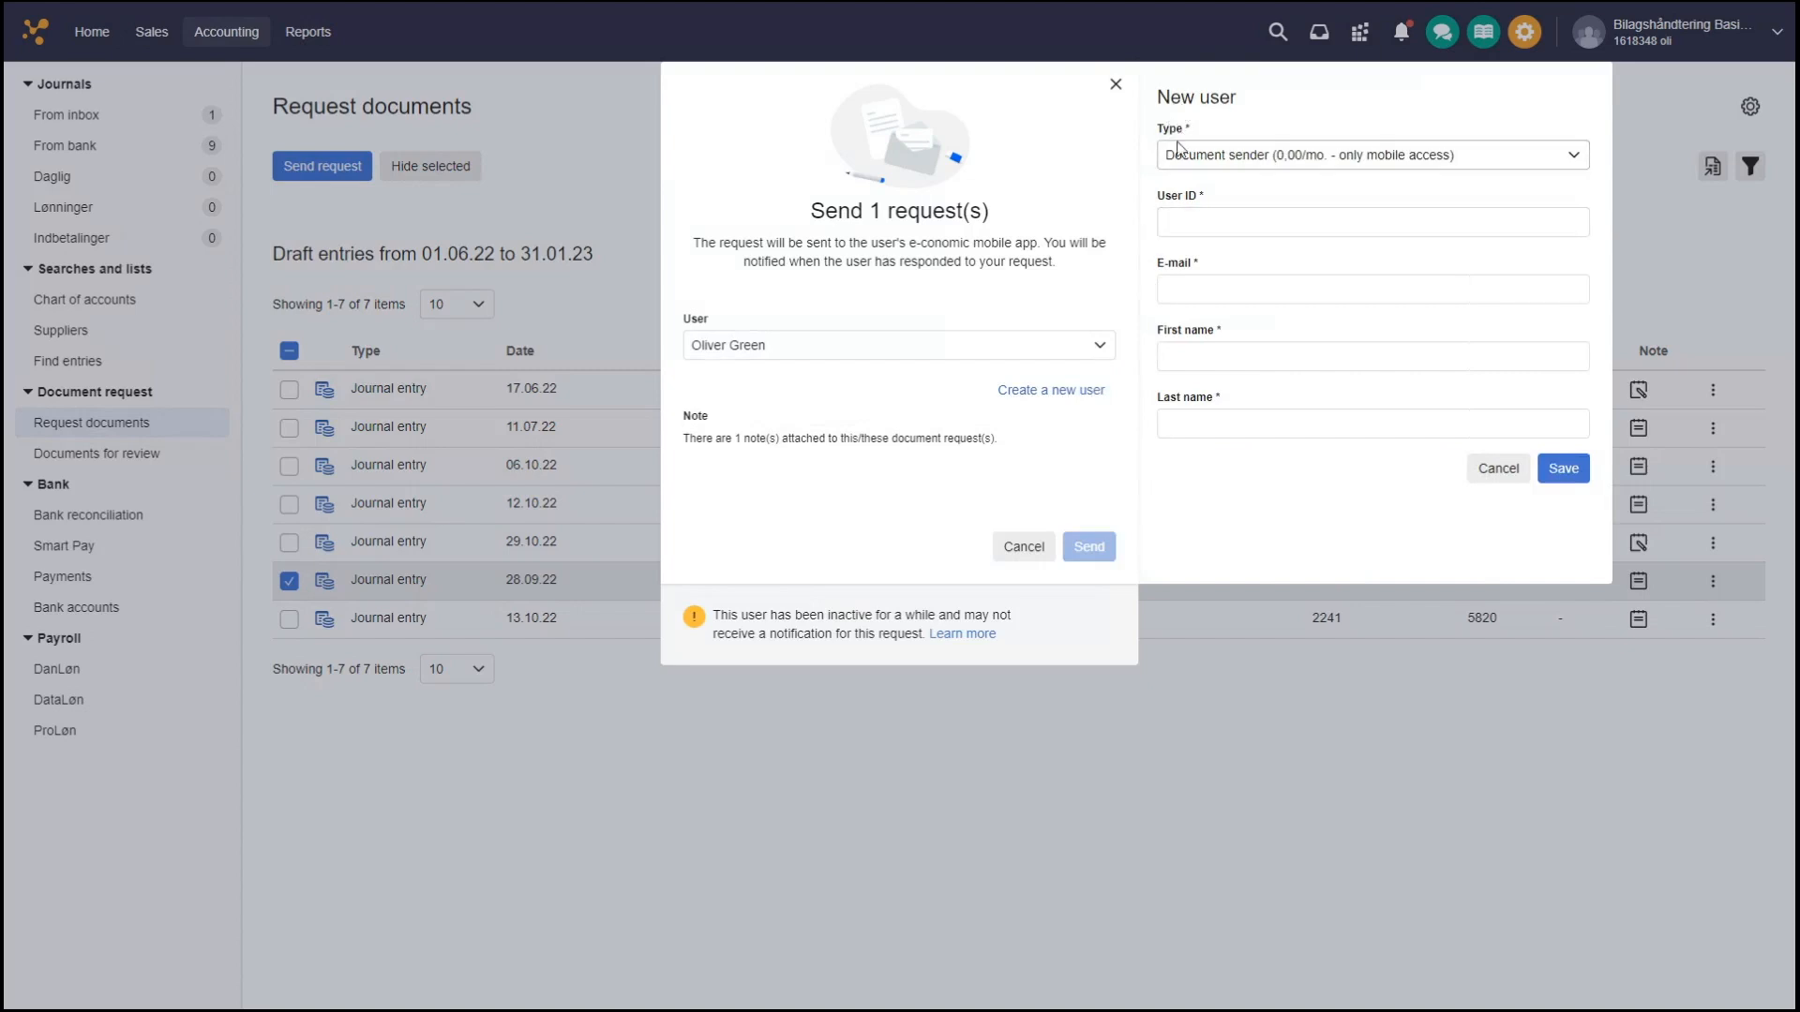
left_click(1581, 161)
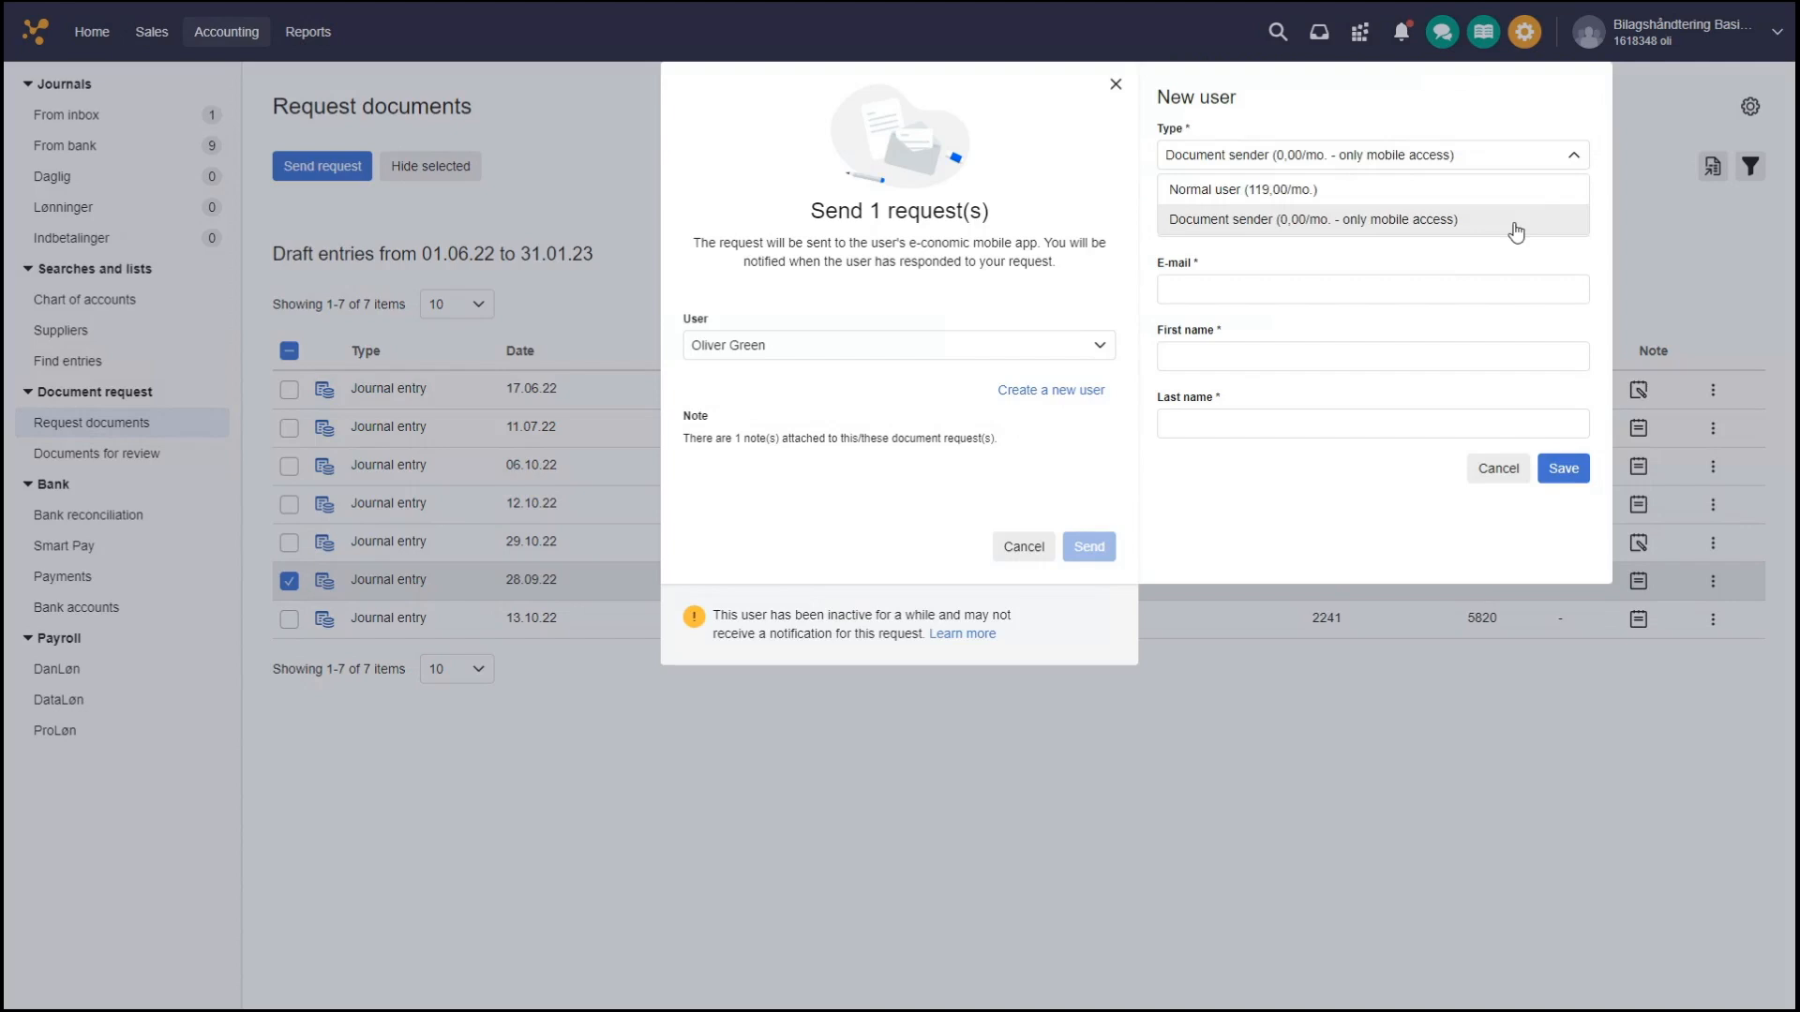
left_click(1490, 471)
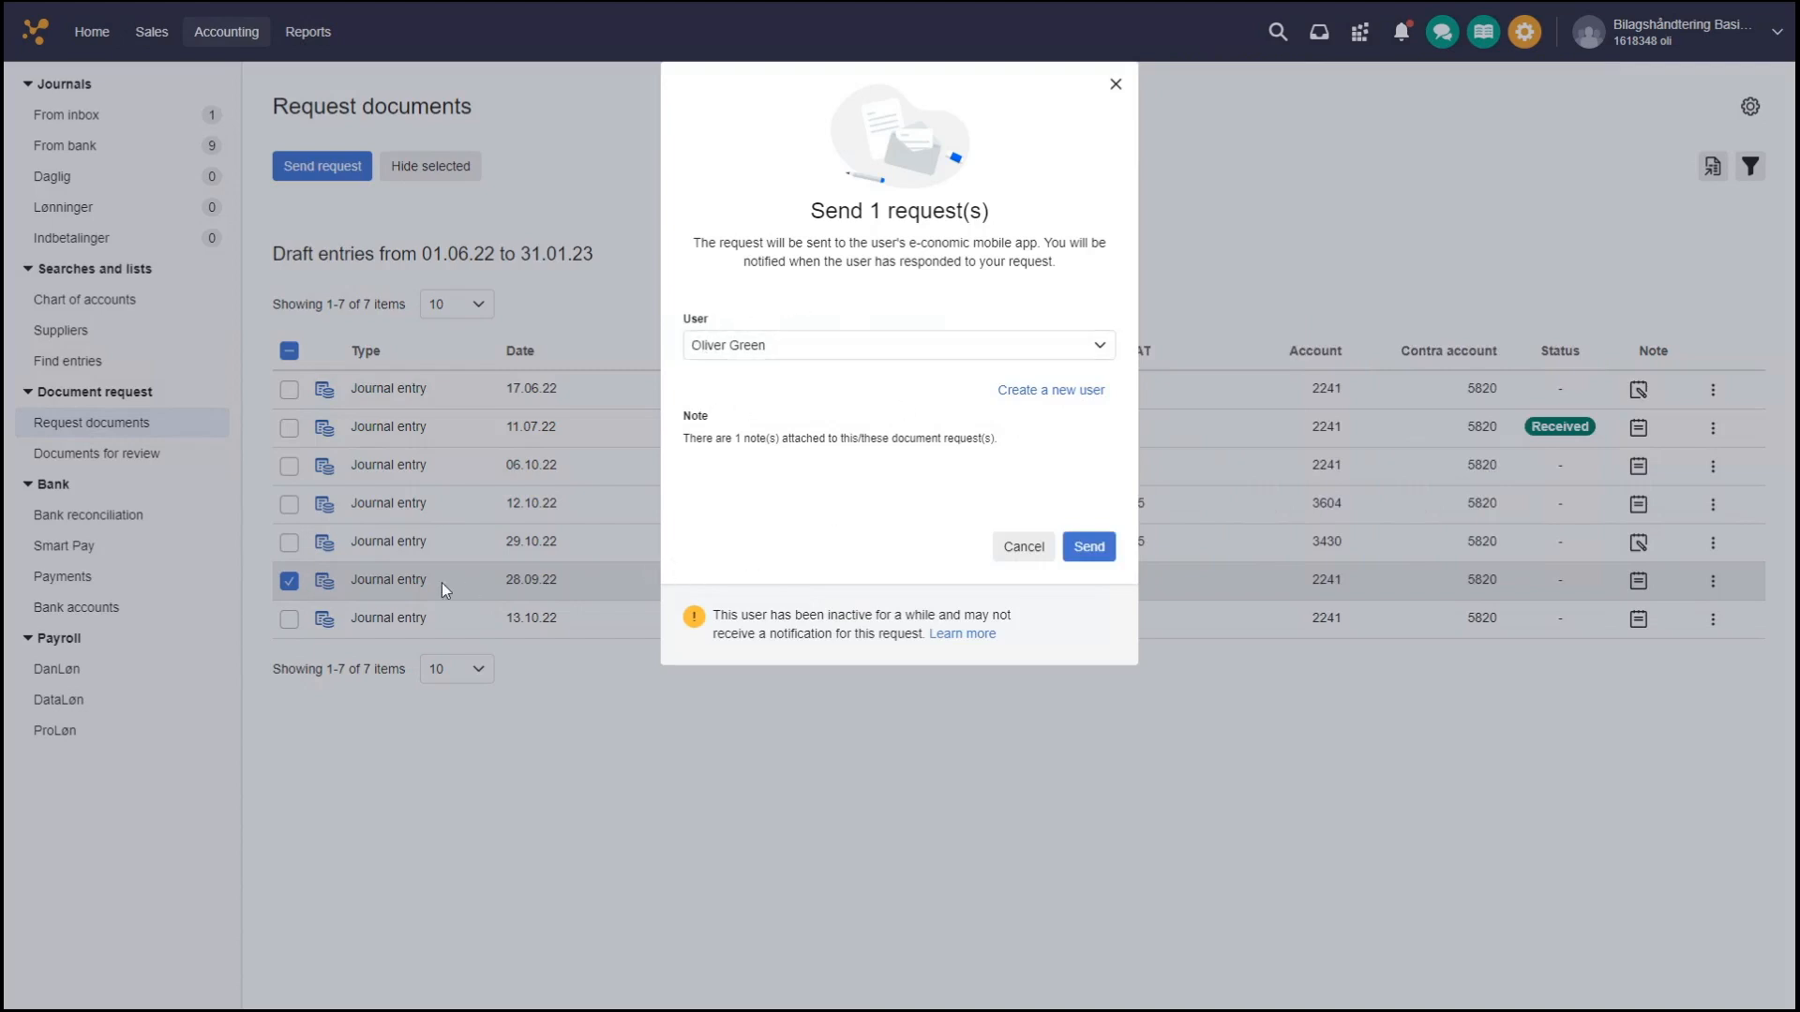
- Send the document request for the 7Eleven entry and check the request status details in the overview
left_click(1093, 546)
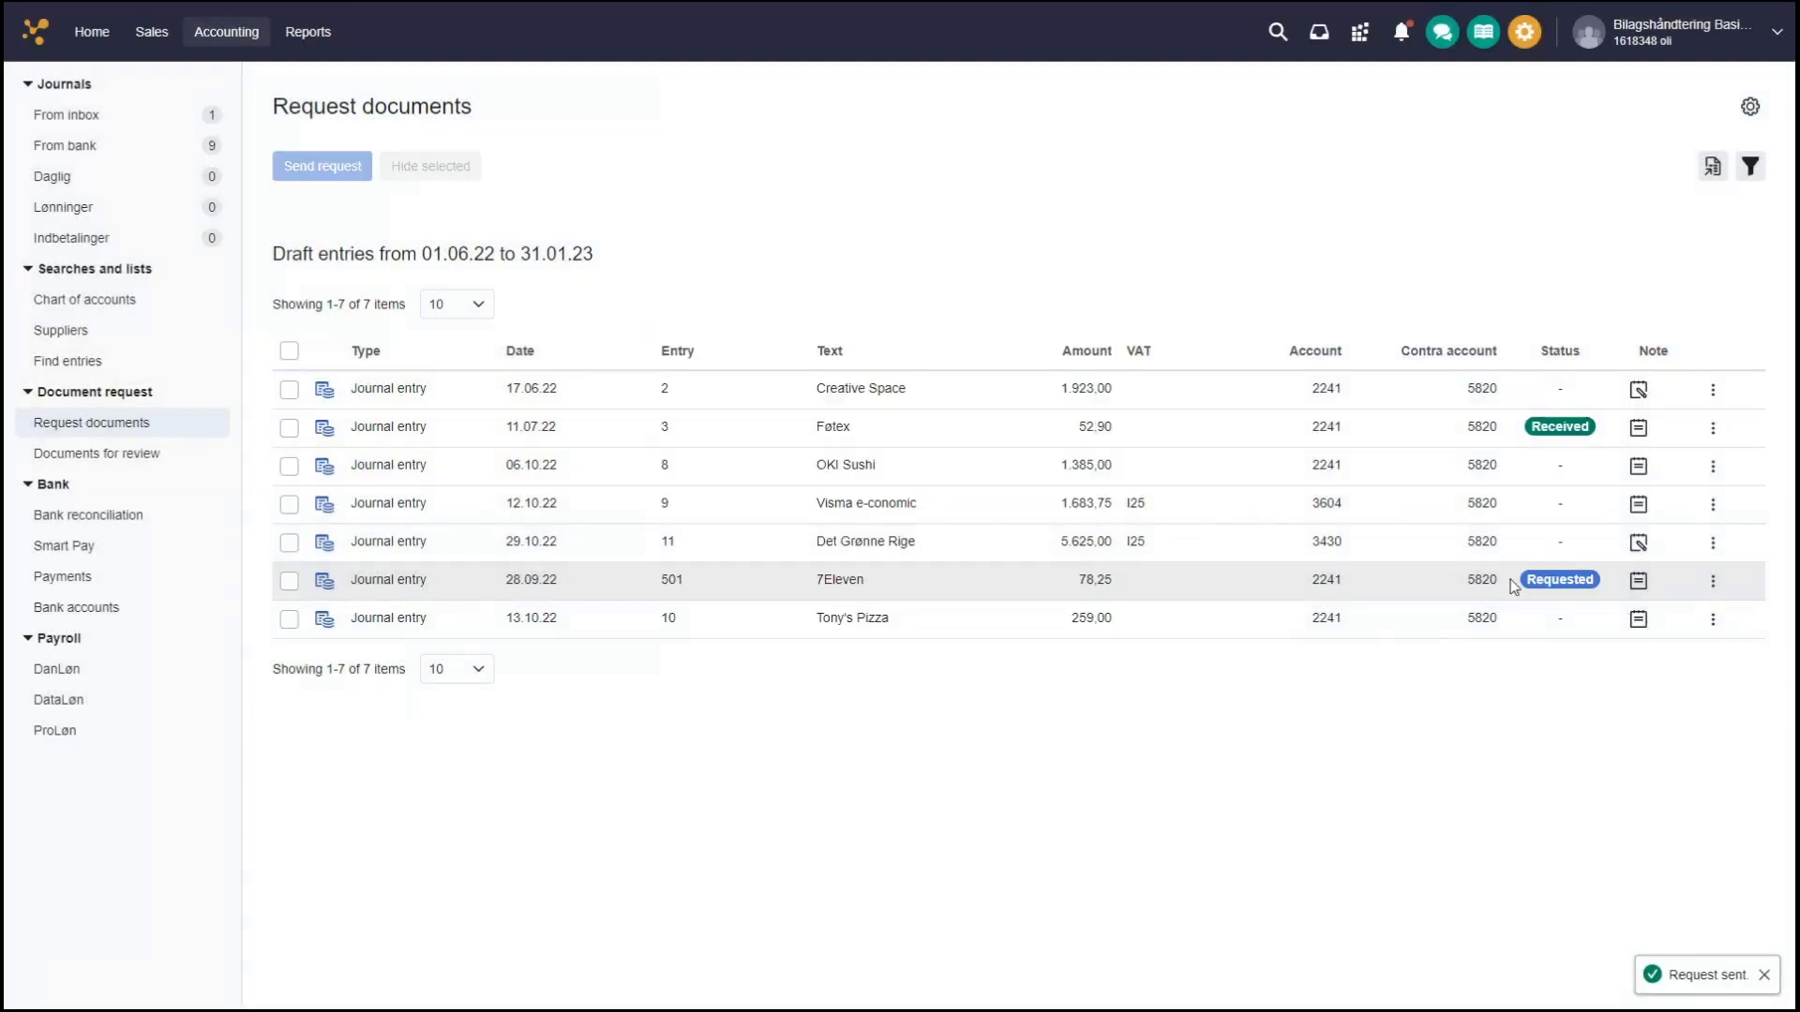
mouse_move(1552, 581)
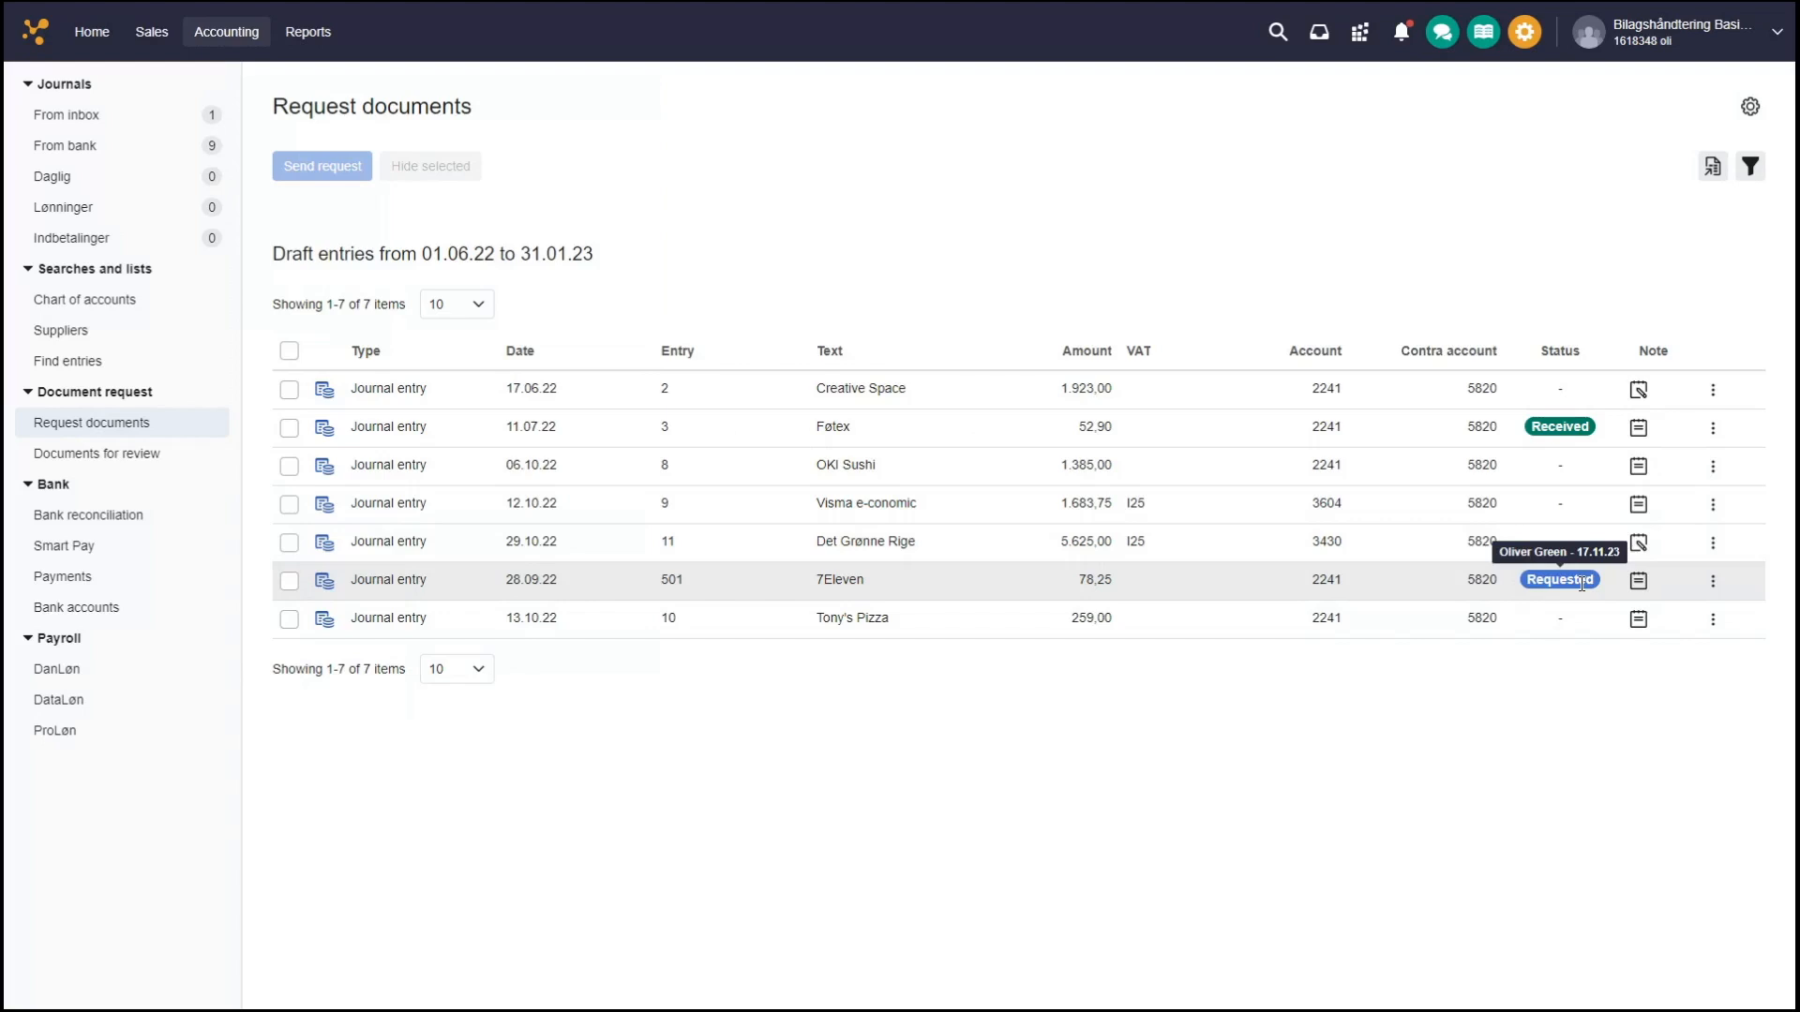
left_click(1520, 440)
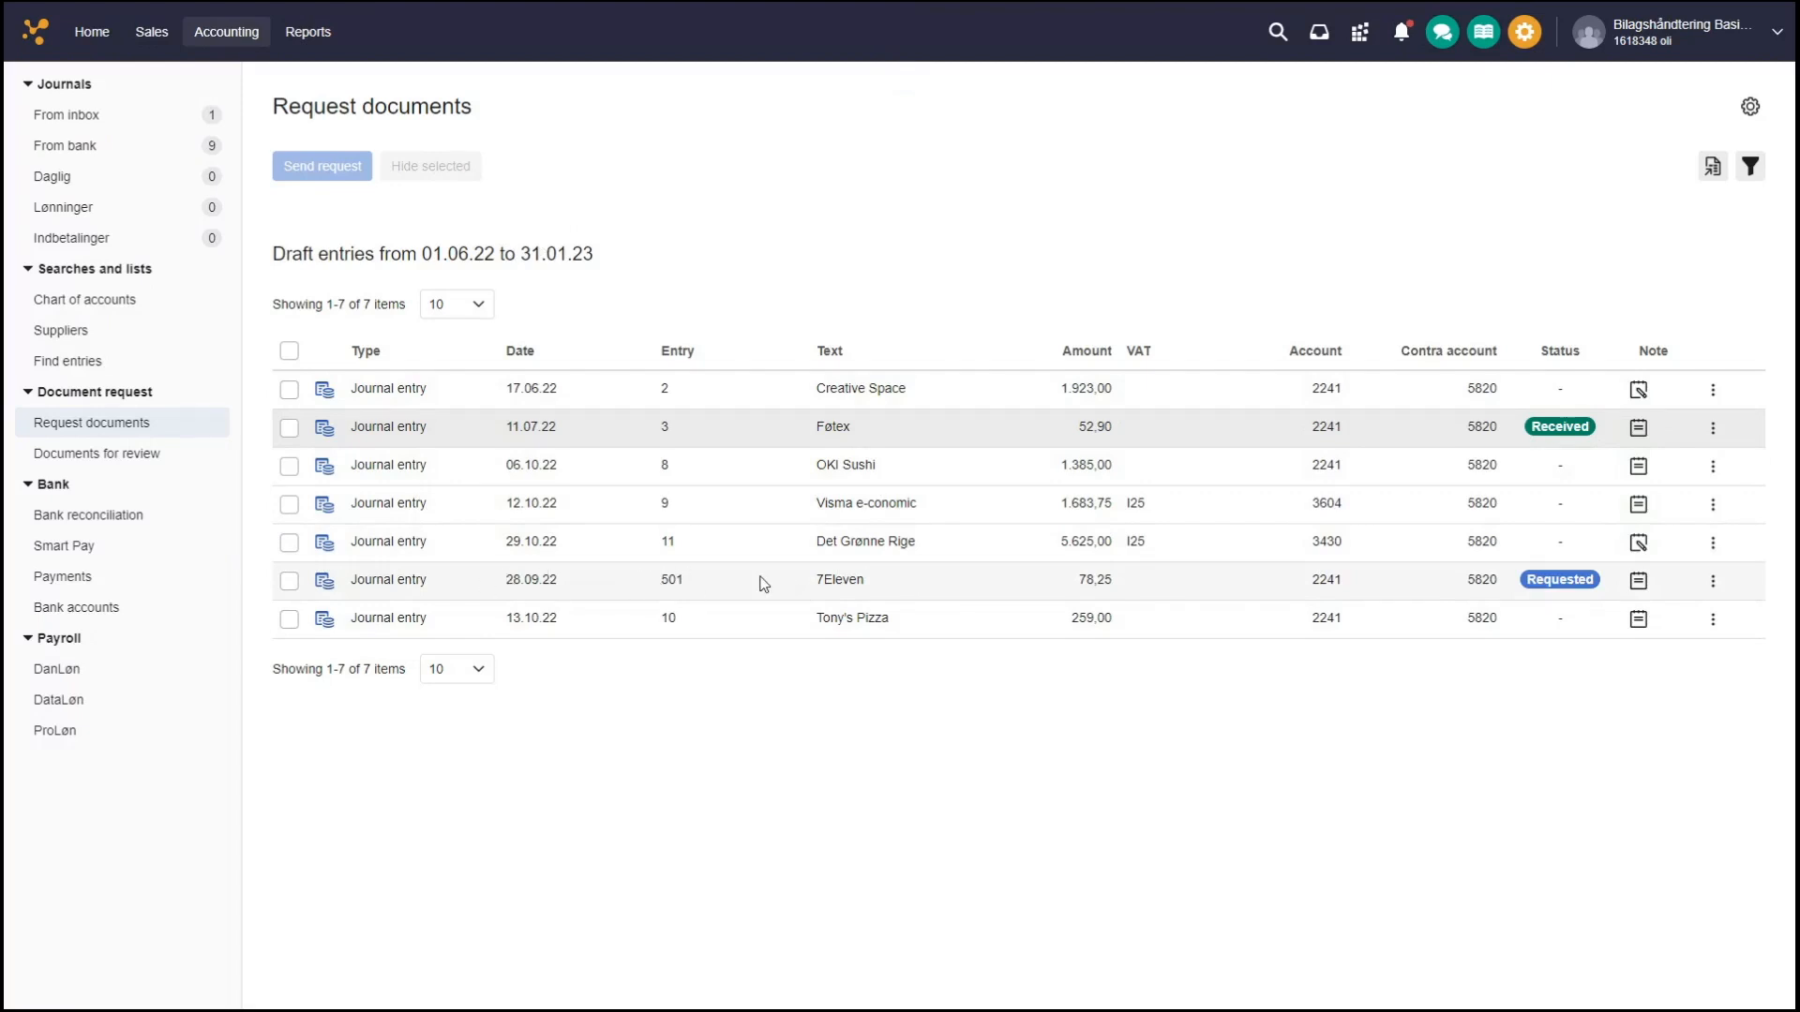
- Switch to the Google Slides presentation and show the Document request slide in full screen
key("alt+Tab")
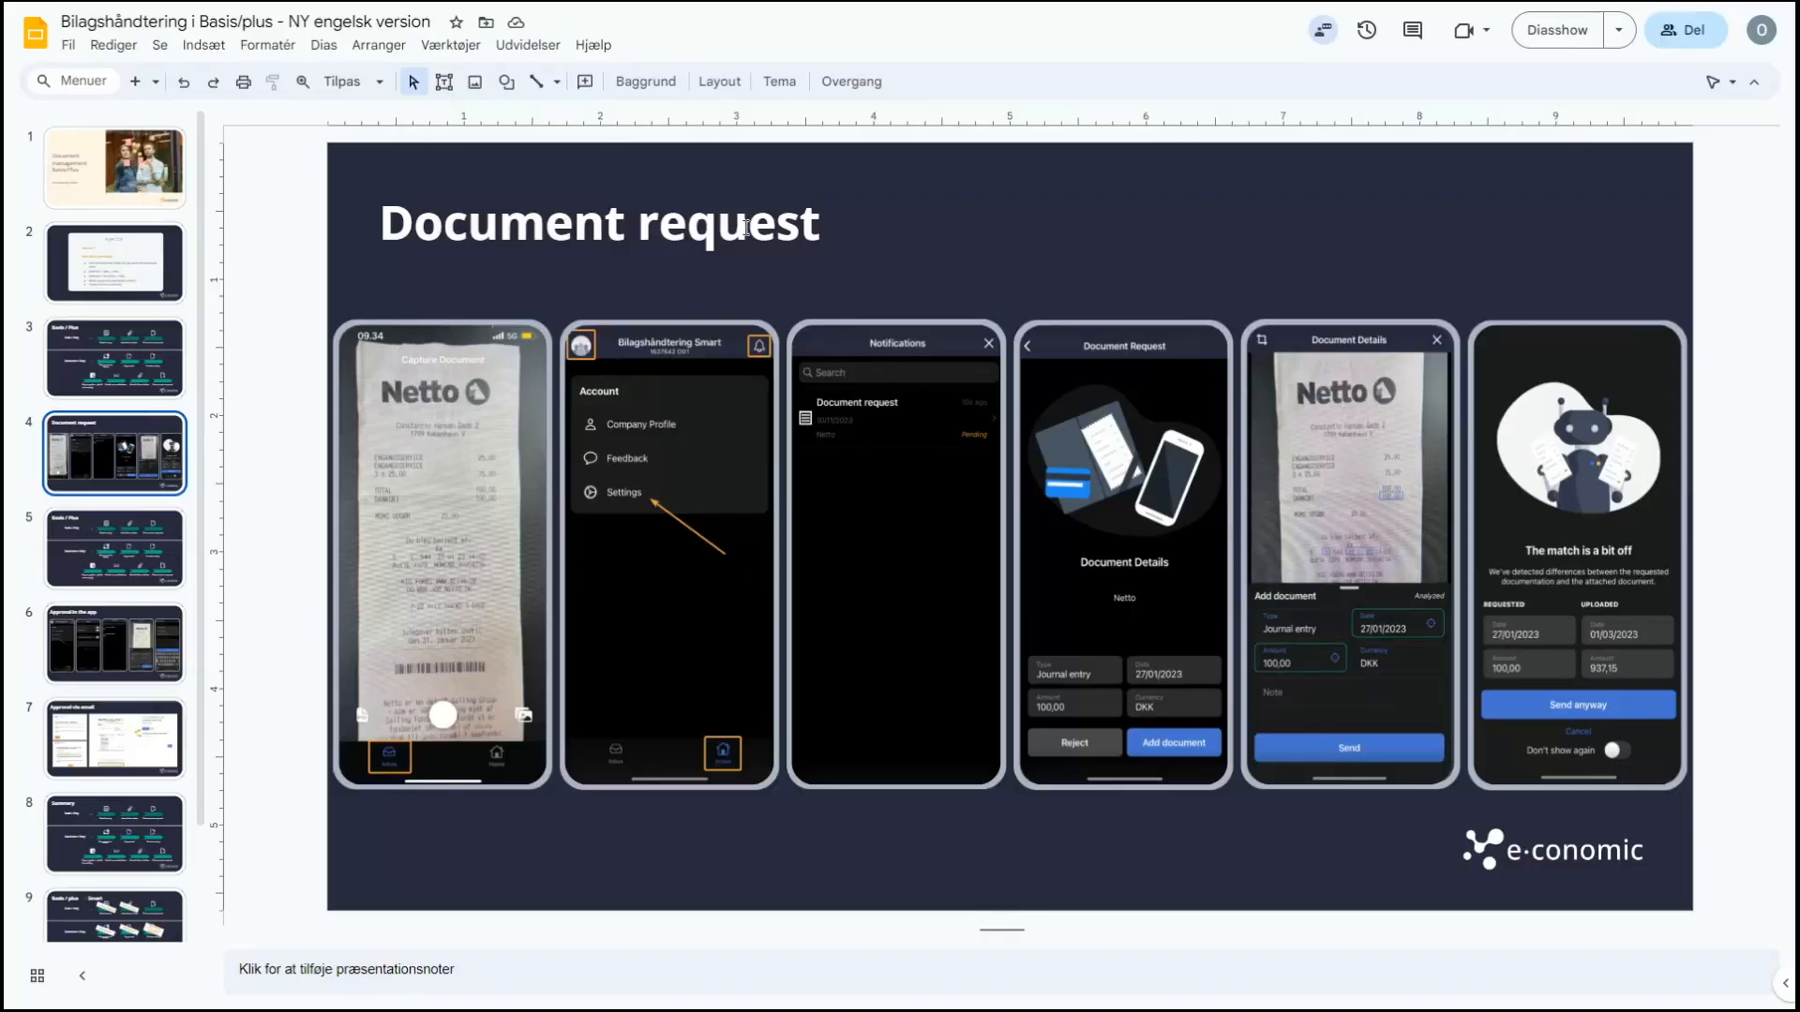
left_click(1551, 33)
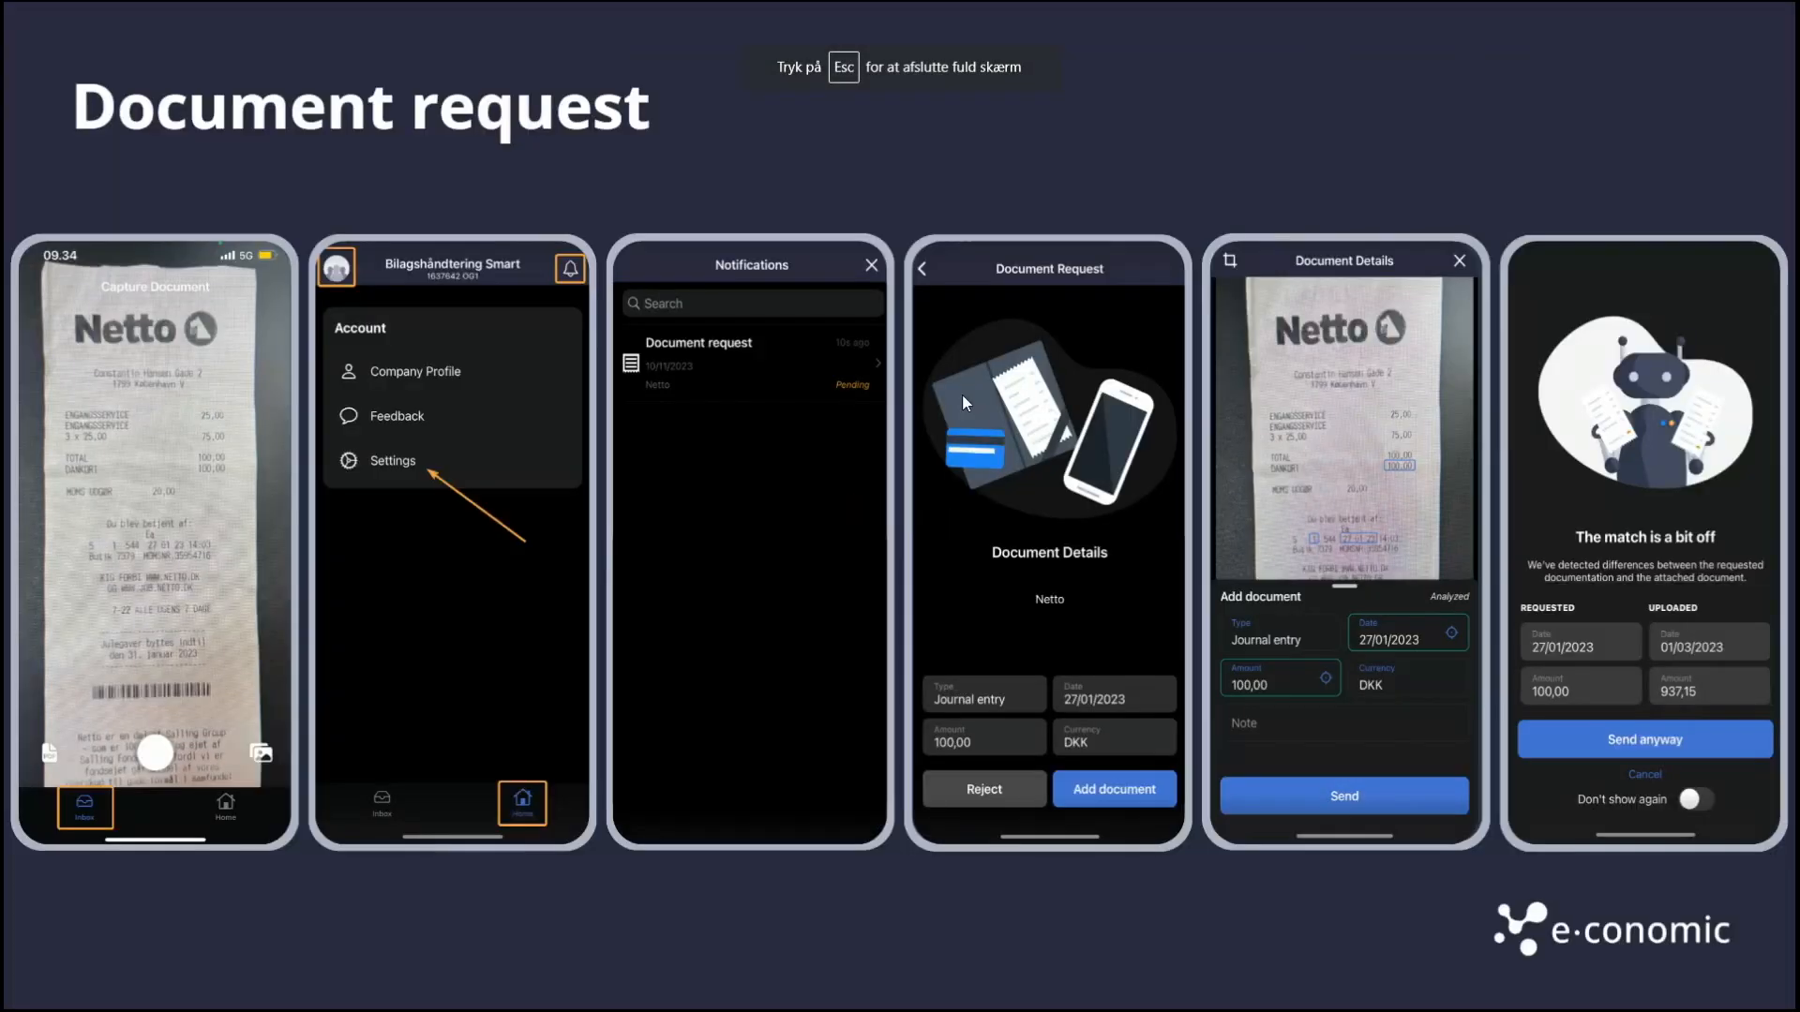
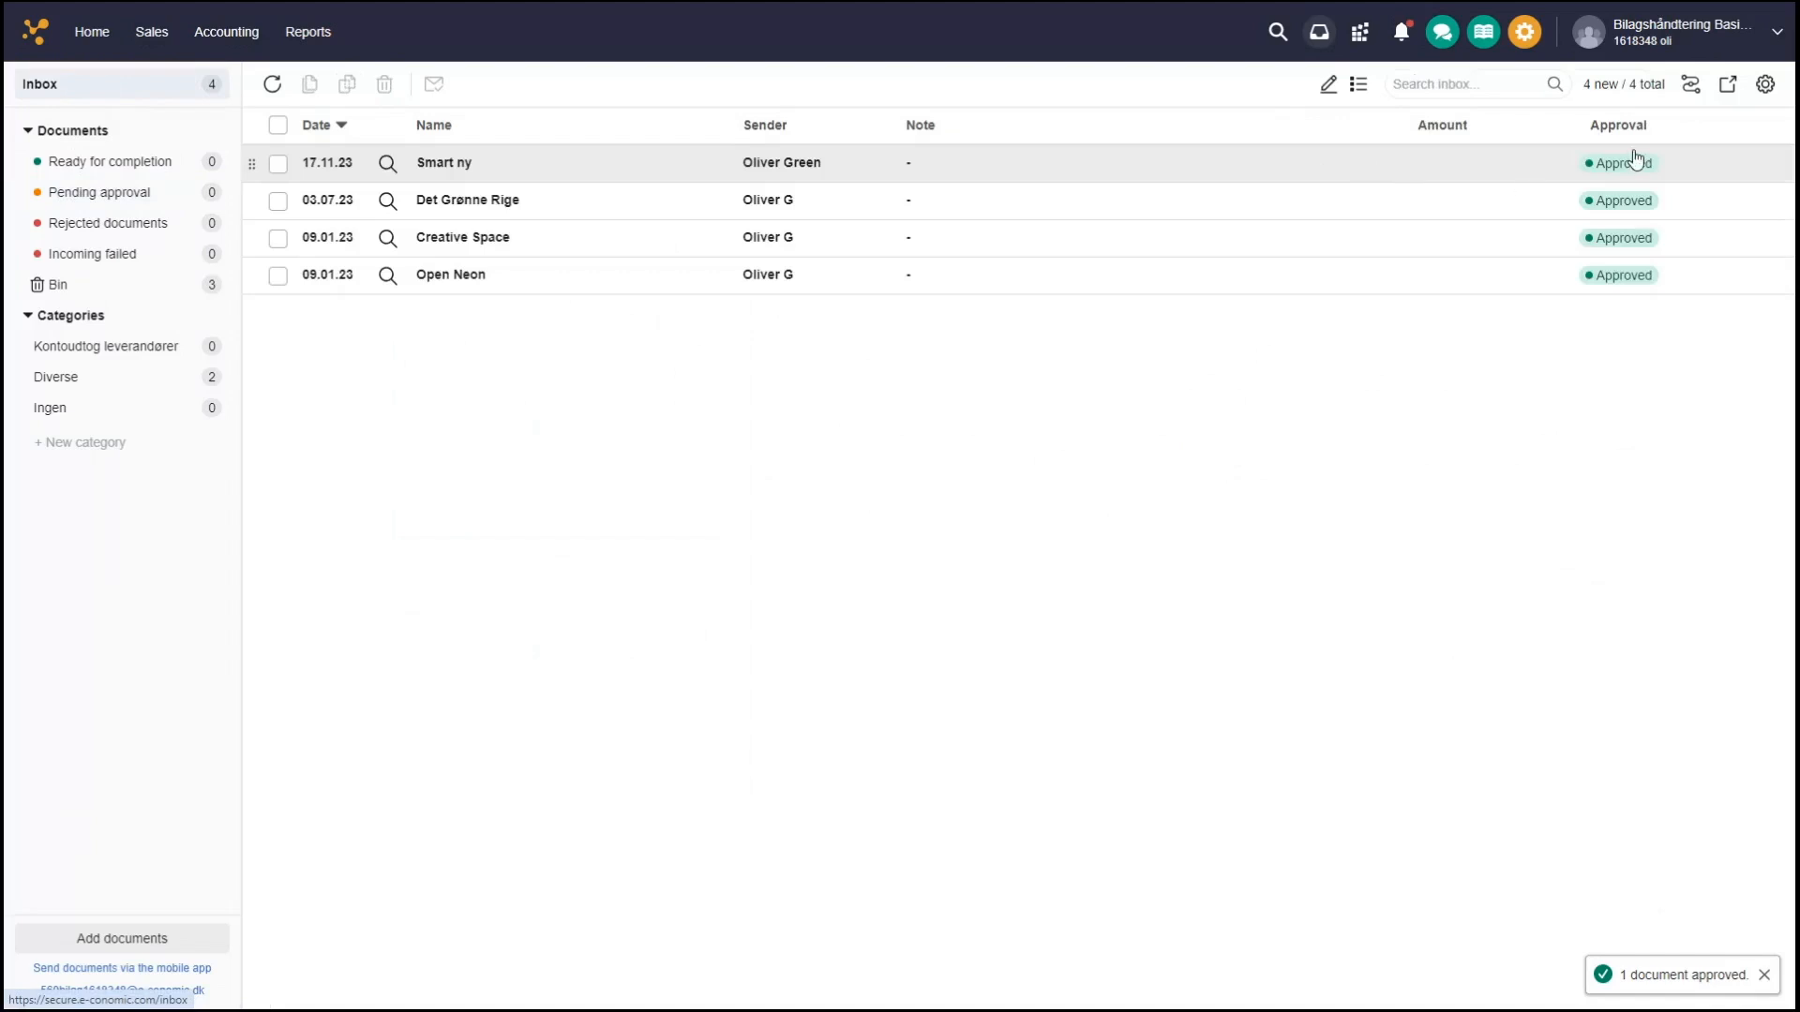
- Check the approval details of the Smart ny document in the inbox and open the document
mouse_move(1636, 164)
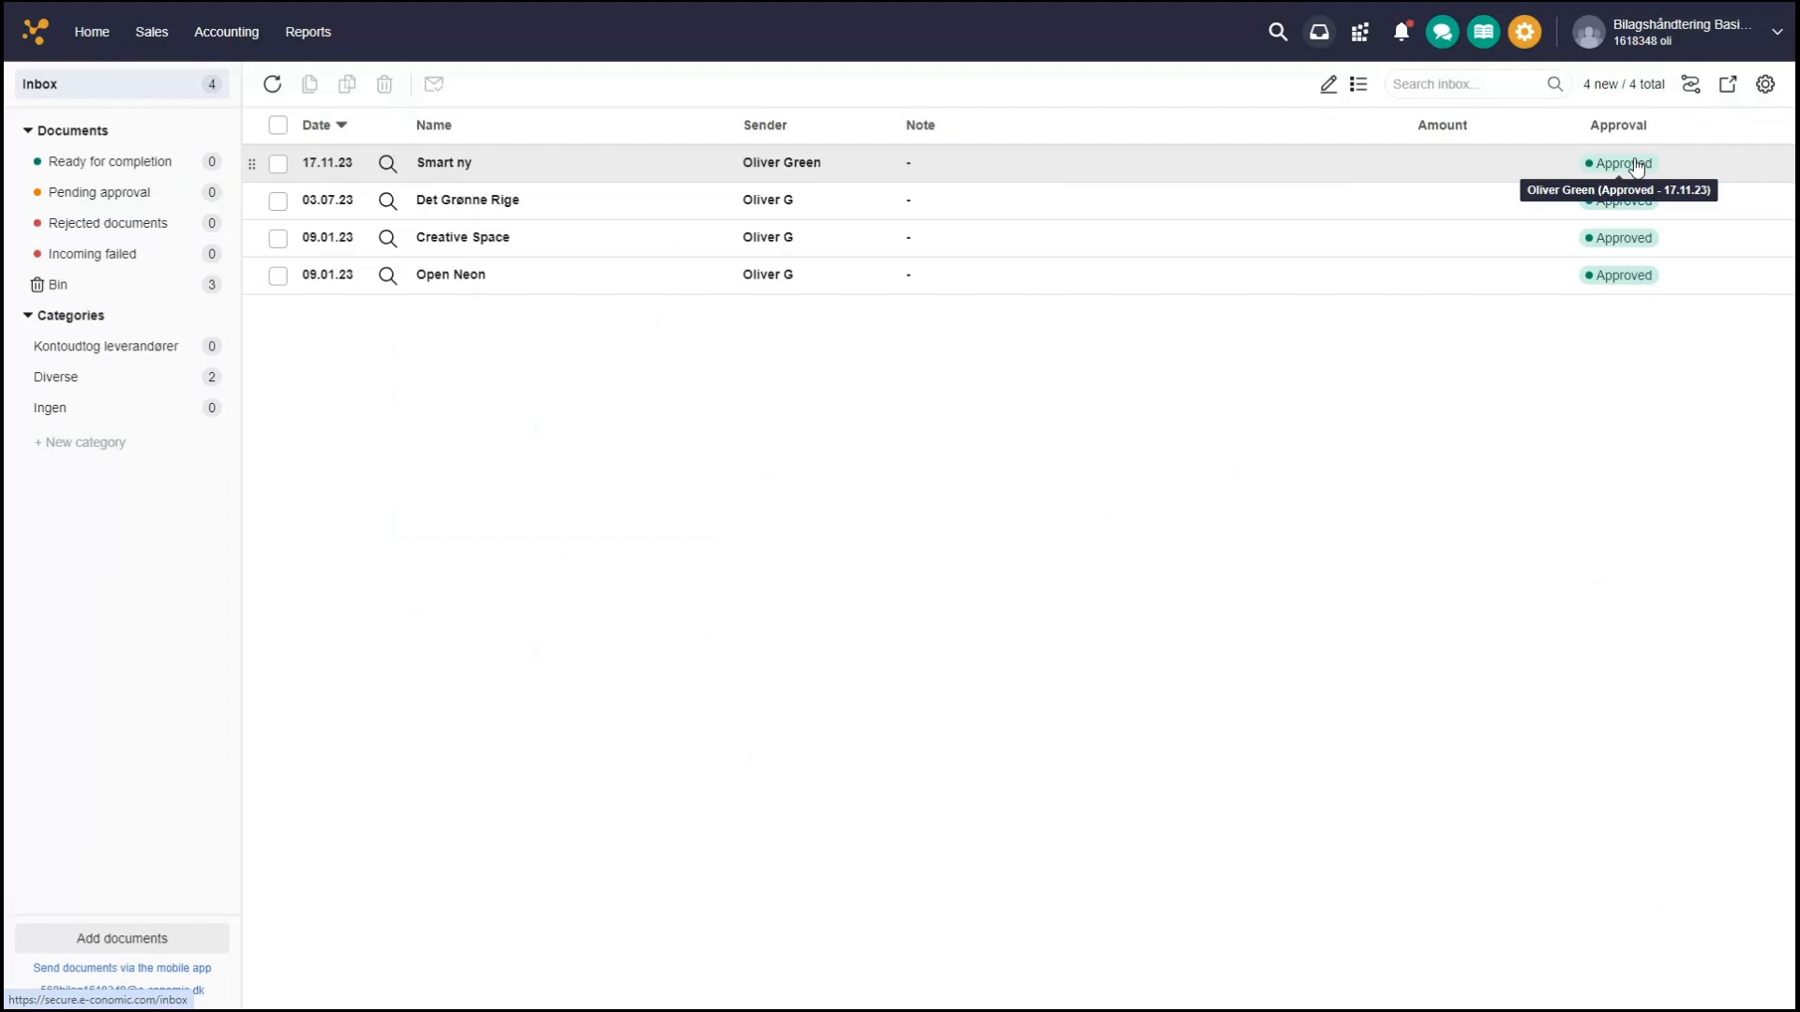
left_click(1634, 166)
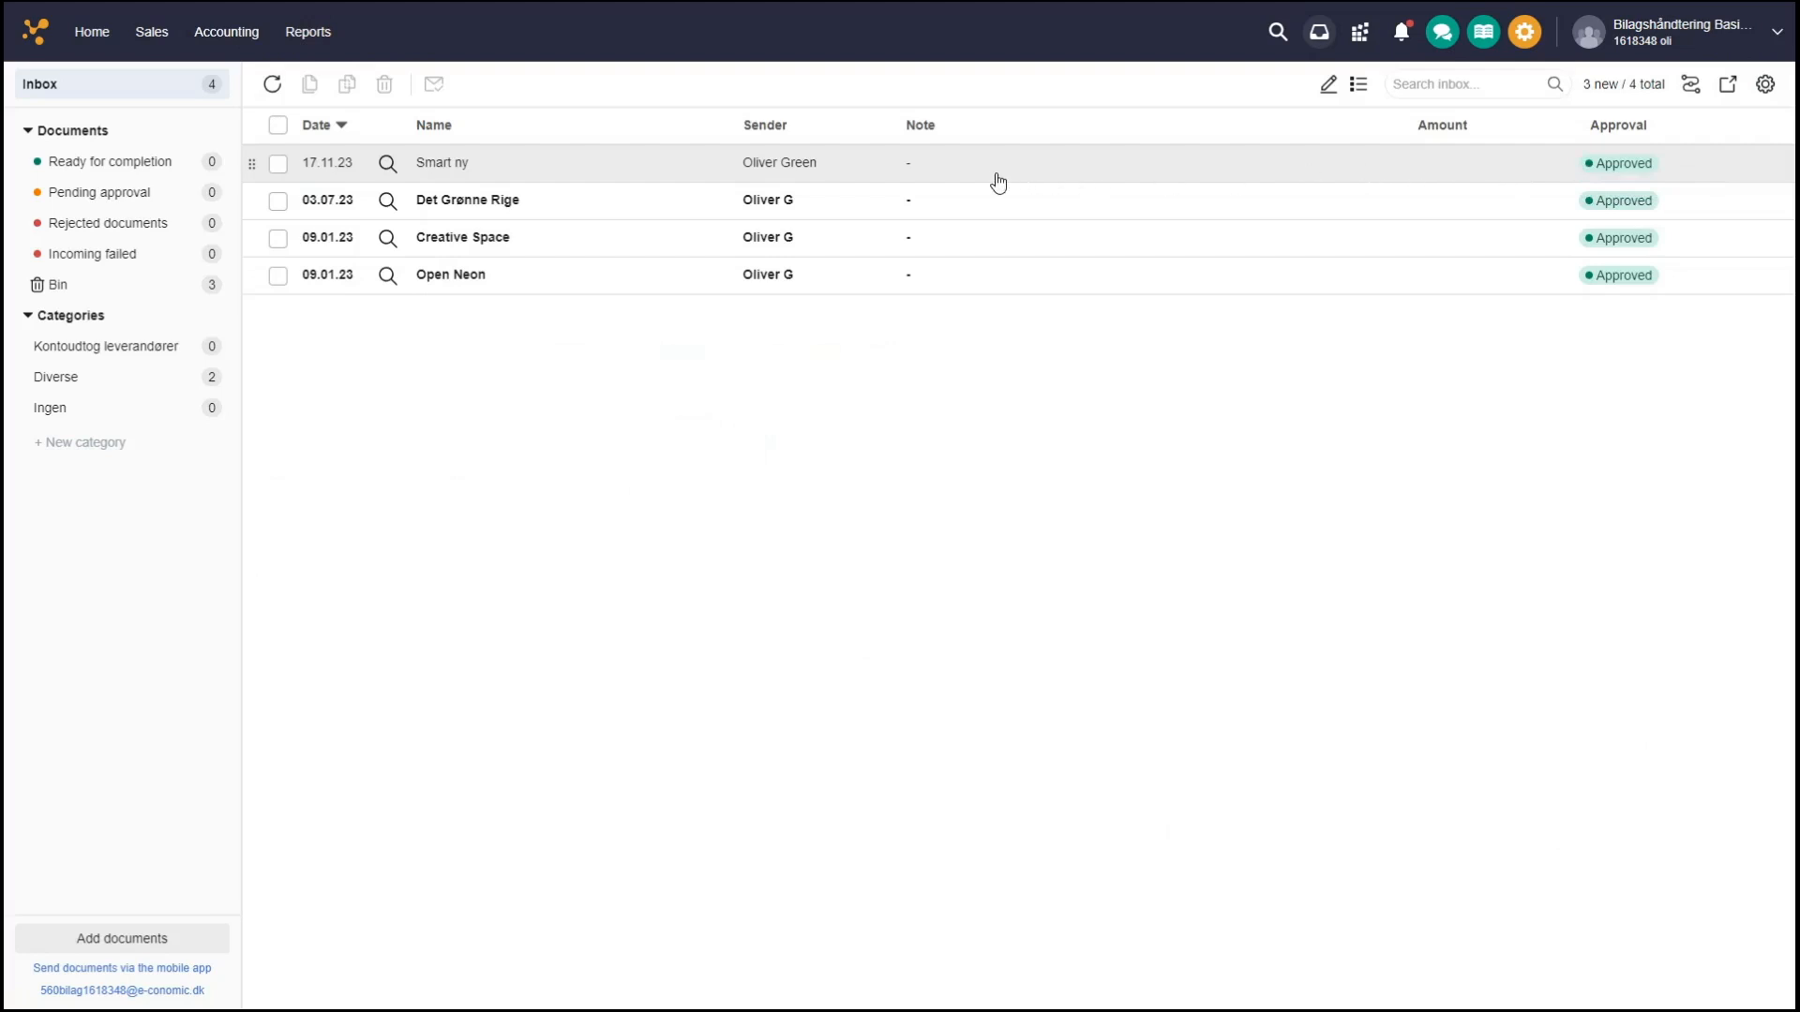
left_click(544, 169)
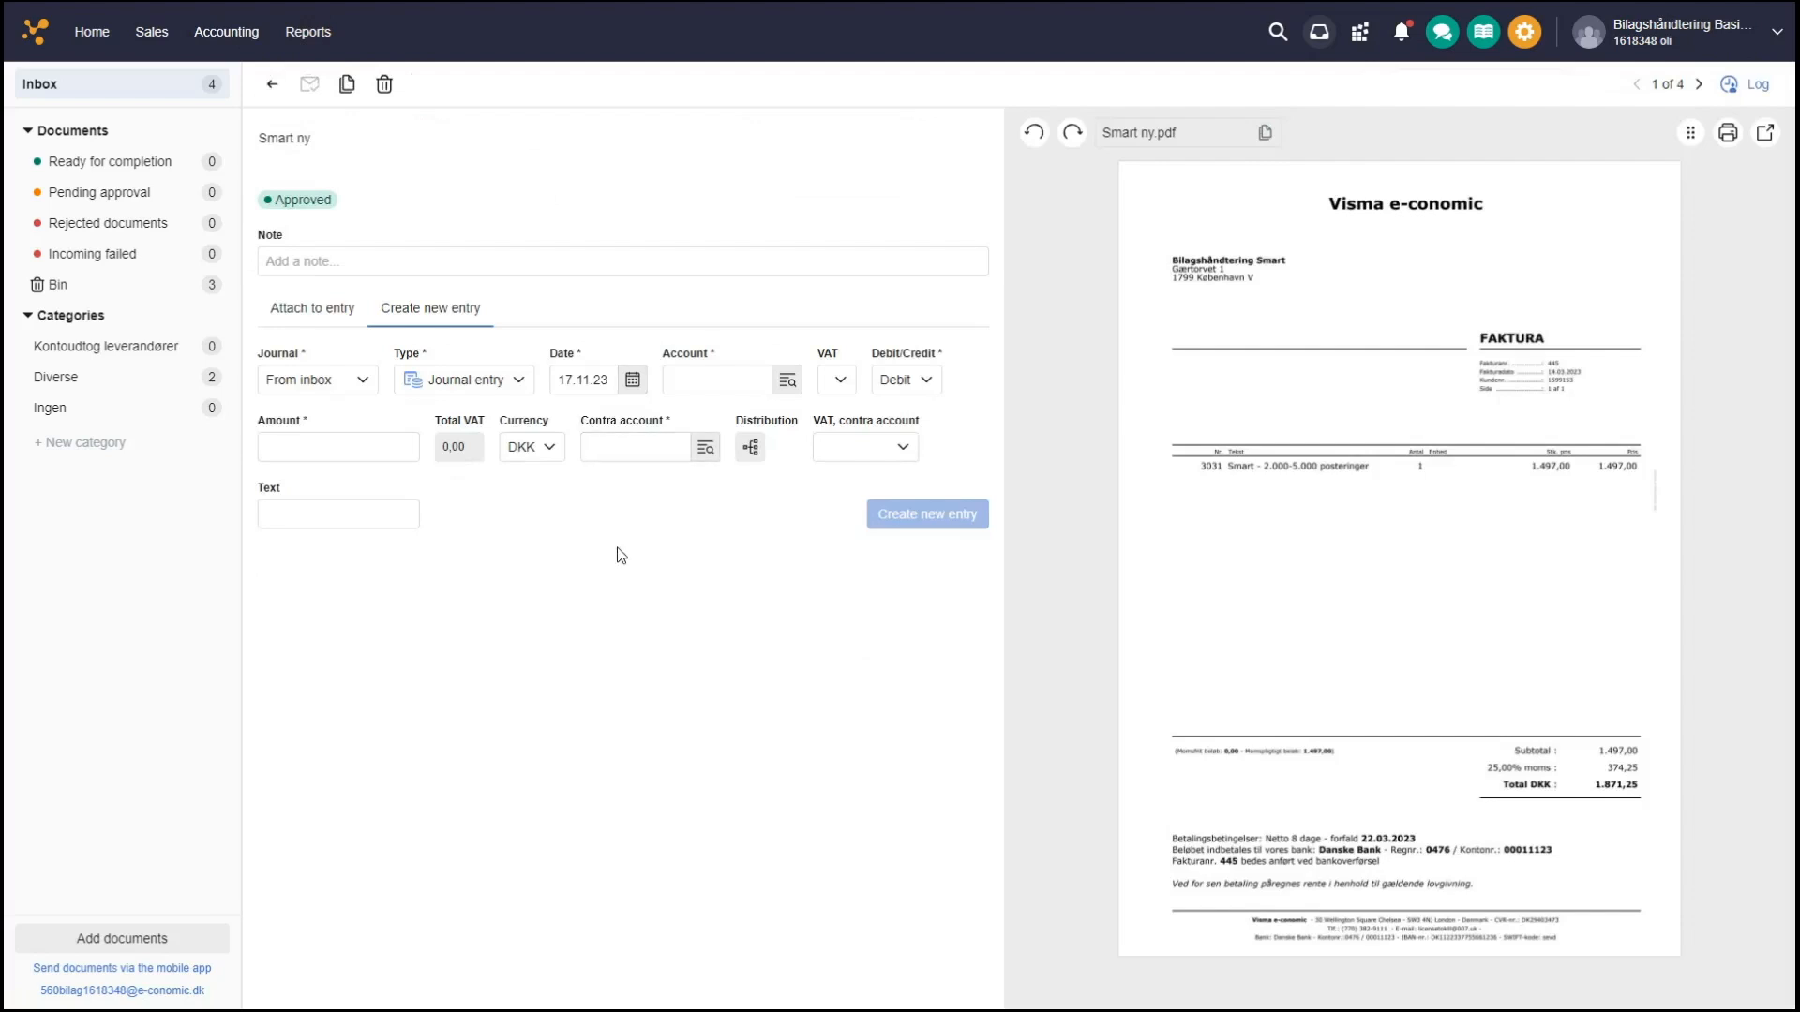
- Set the type of the new entry for the Smart ny document to Supplier invoice
key("Tab")
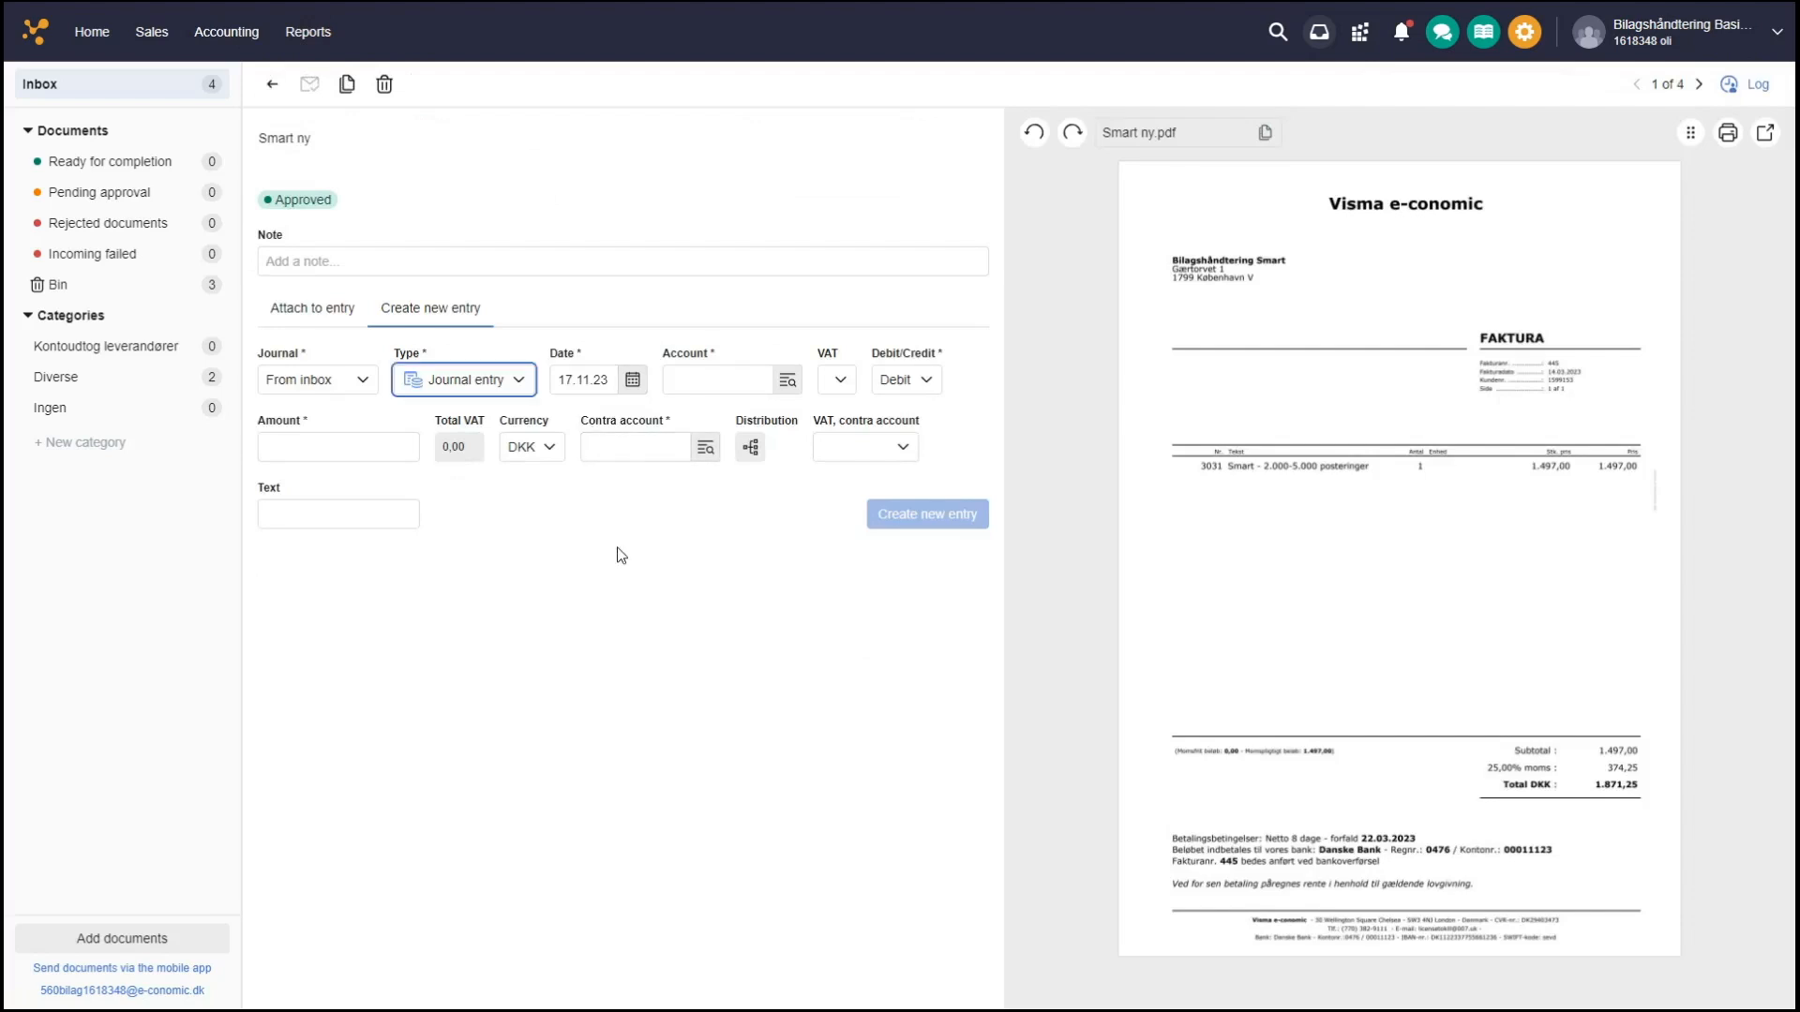
key("space")
key("Down")
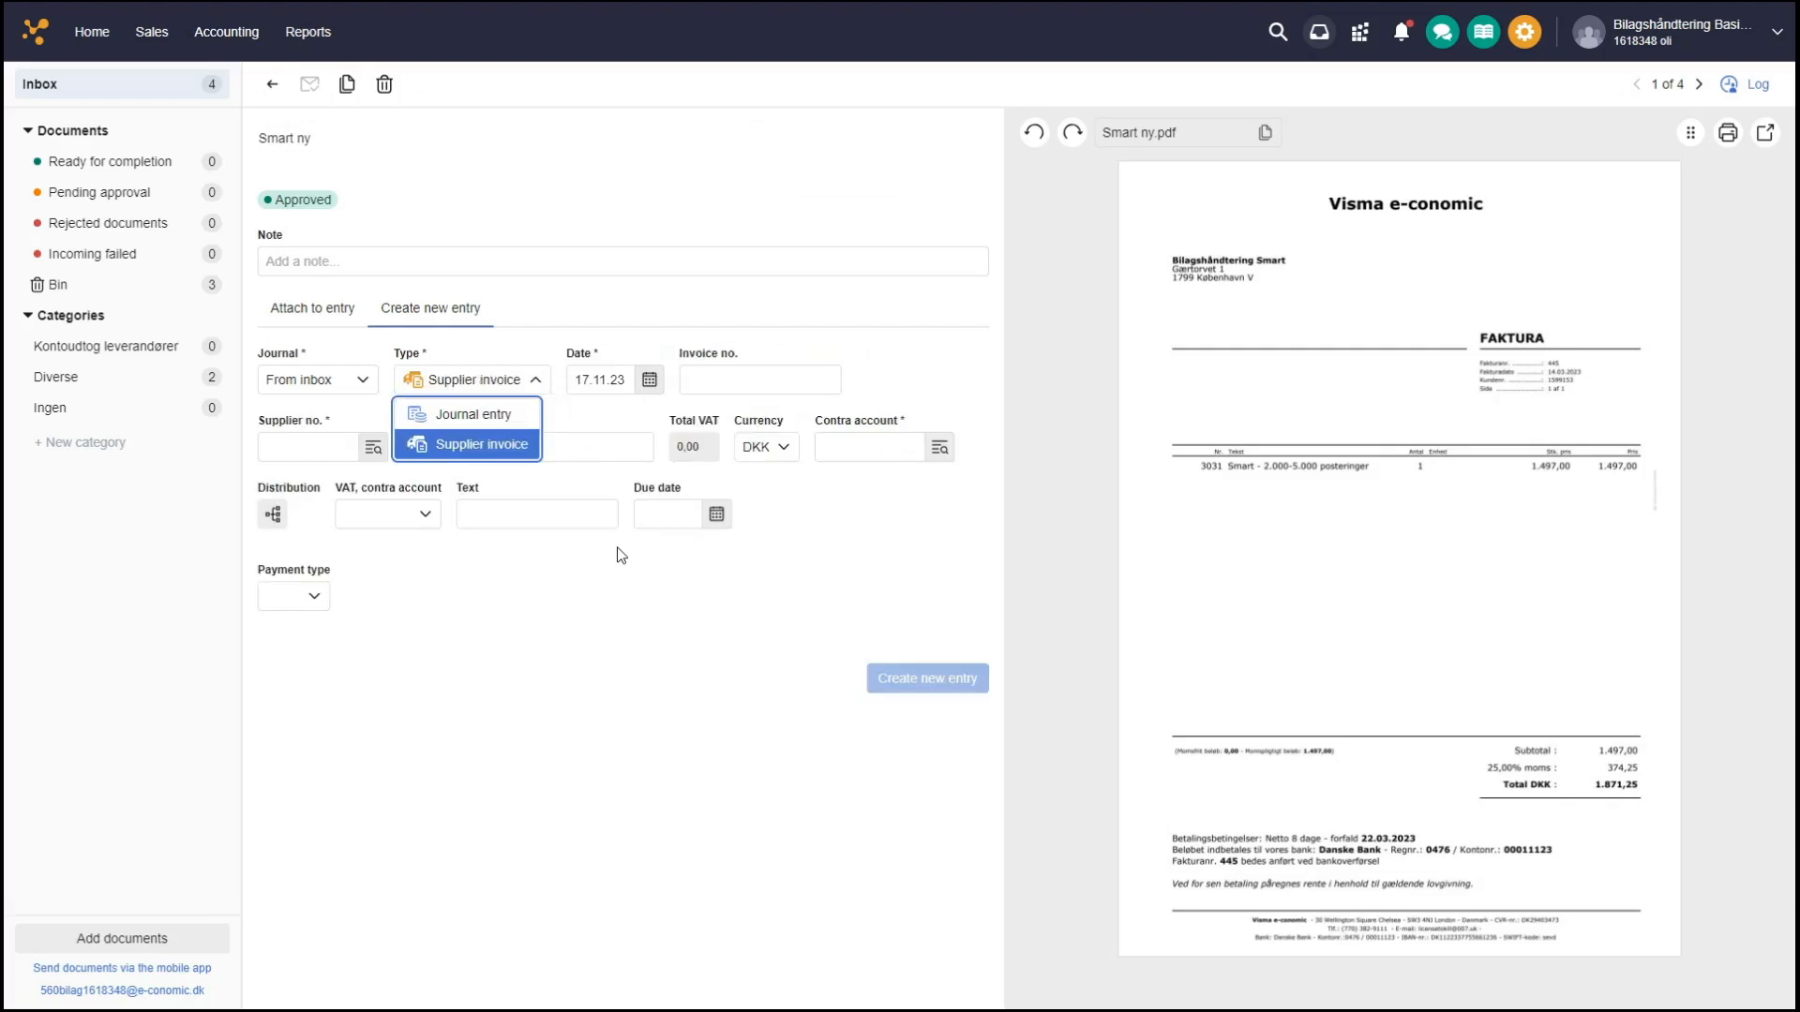
key("Return")
- Enter invoice number 445 as printed on the invoice and select Visma e-conomic A/S as the supplier
key("Tab")
key("Tab")
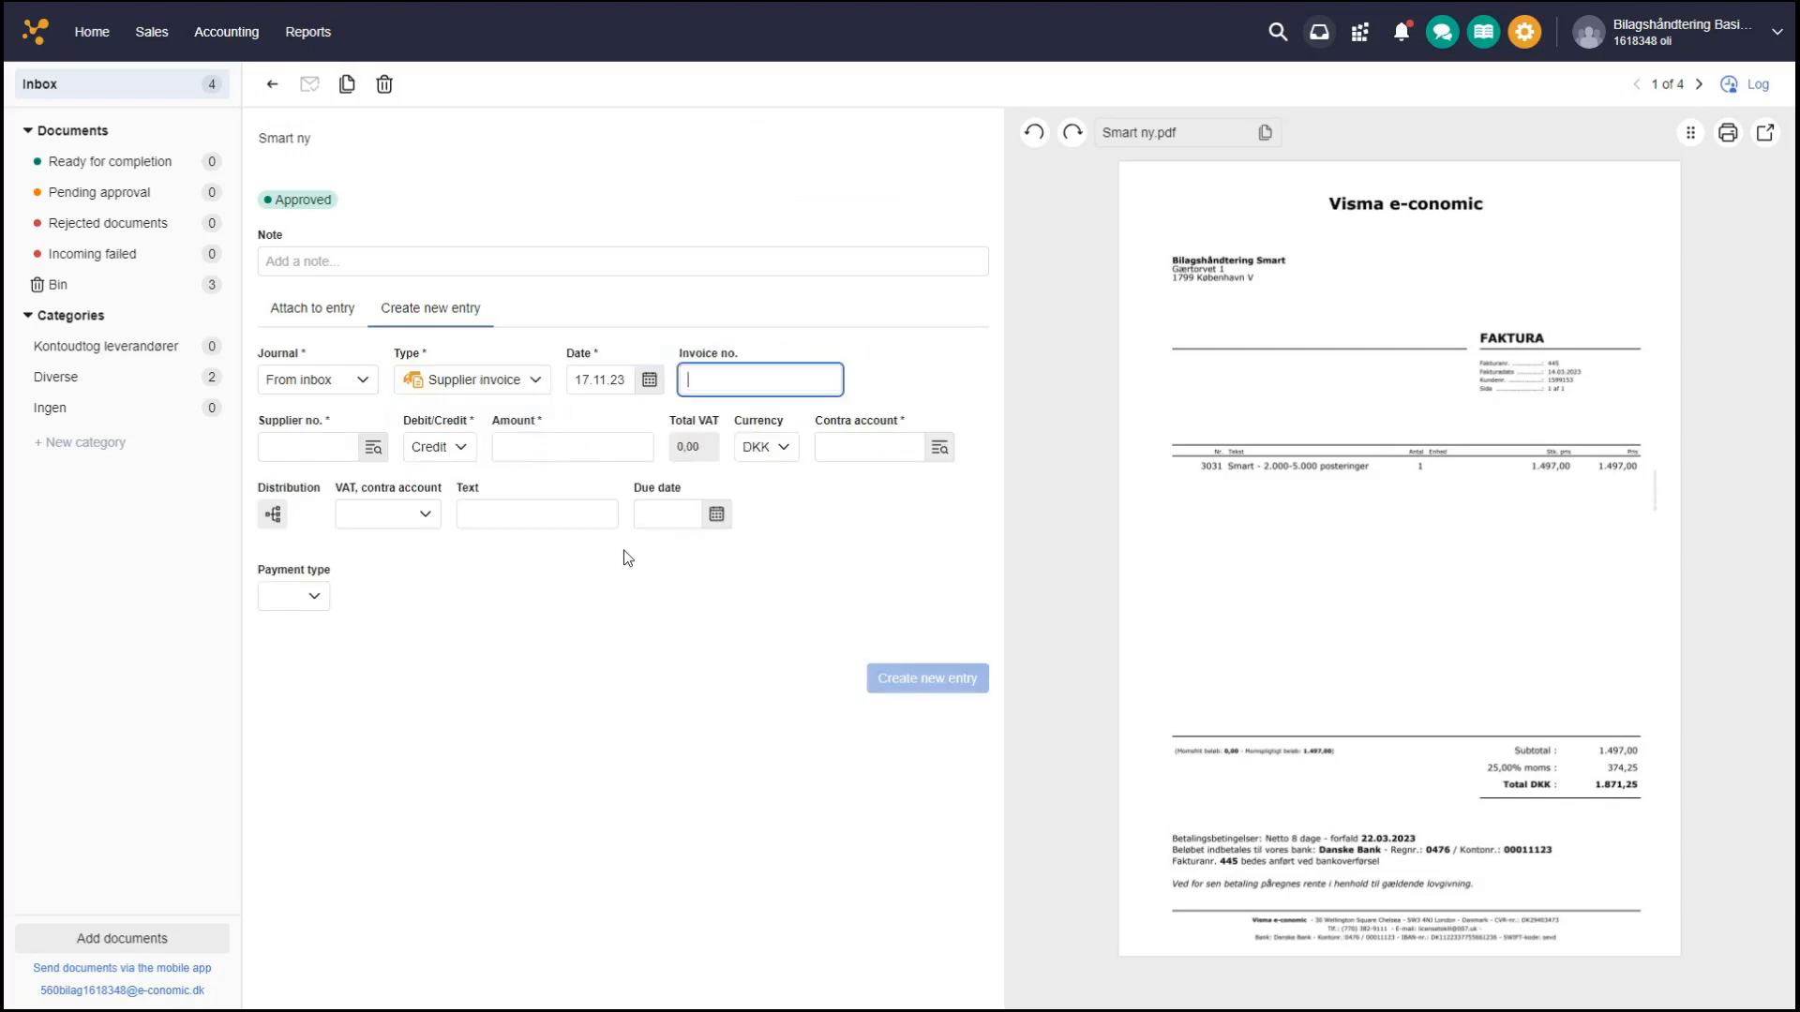
left_click(1473, 378)
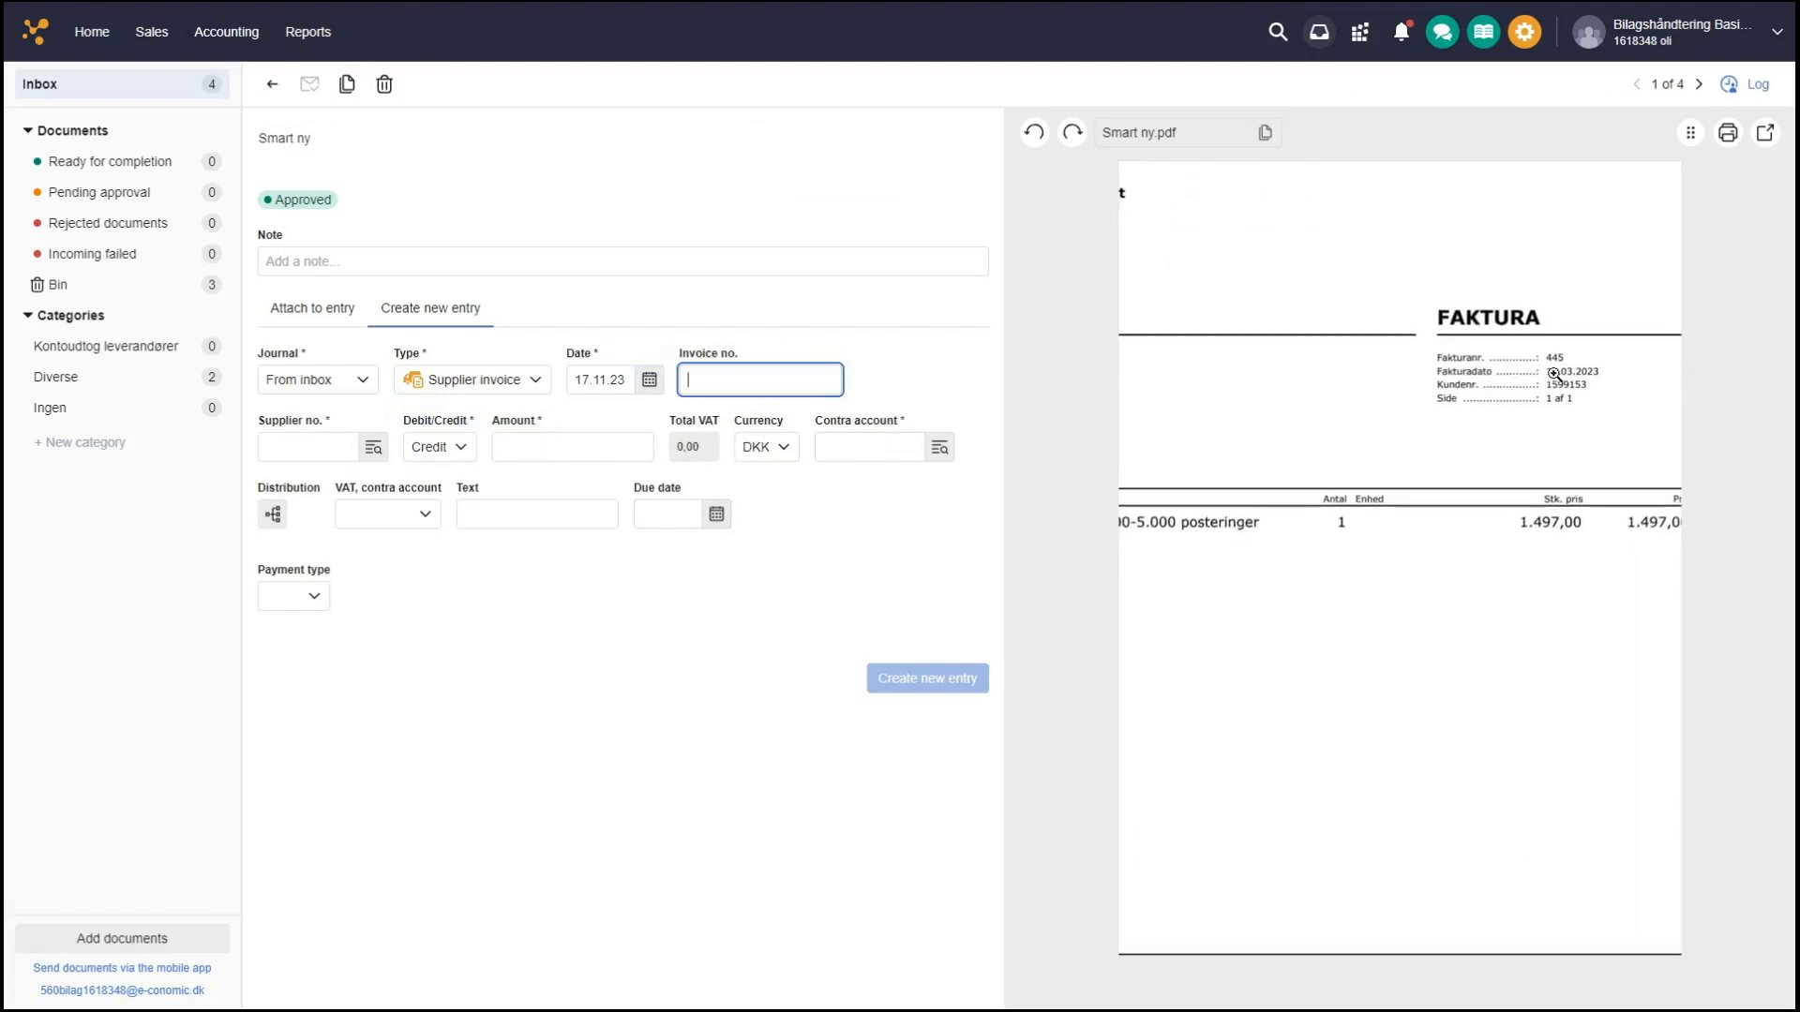
type("445")
key("Tab")
type("vis")
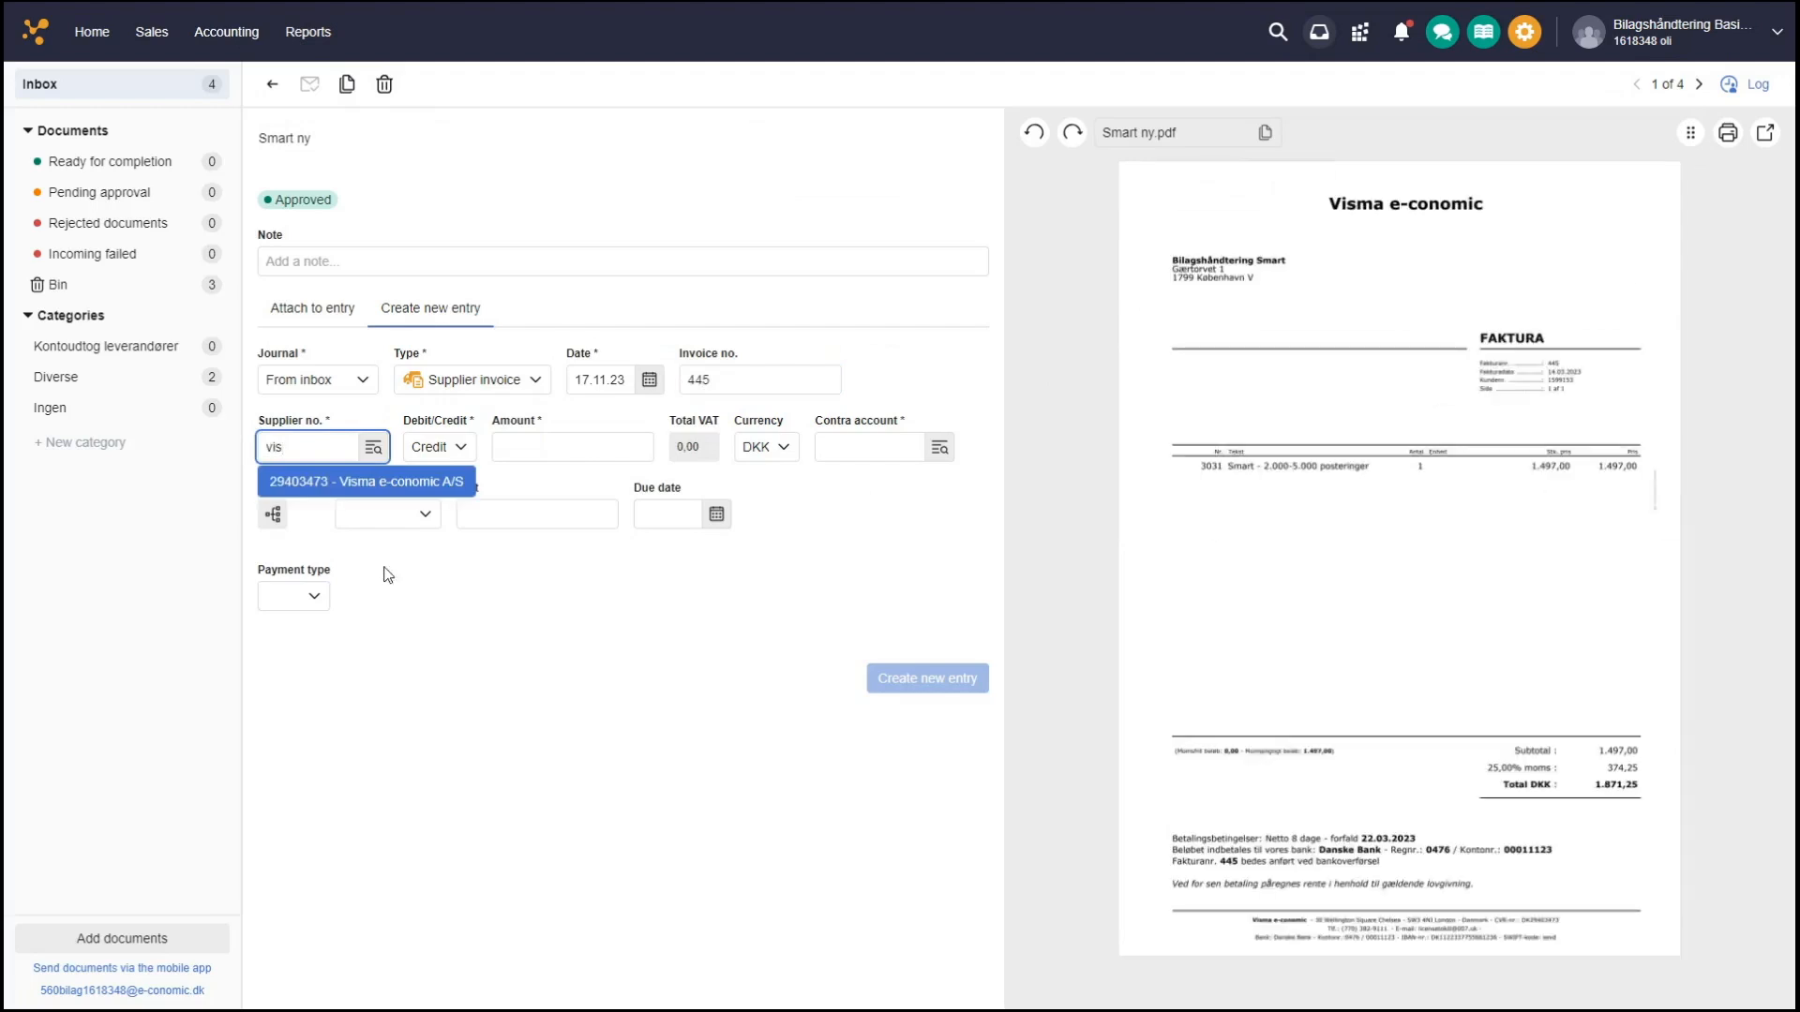
left_click(311, 483)
- Enter the amount 1.871,25 and set the contra account to 3604 - Edb-udgifter / software
left_click(539, 450)
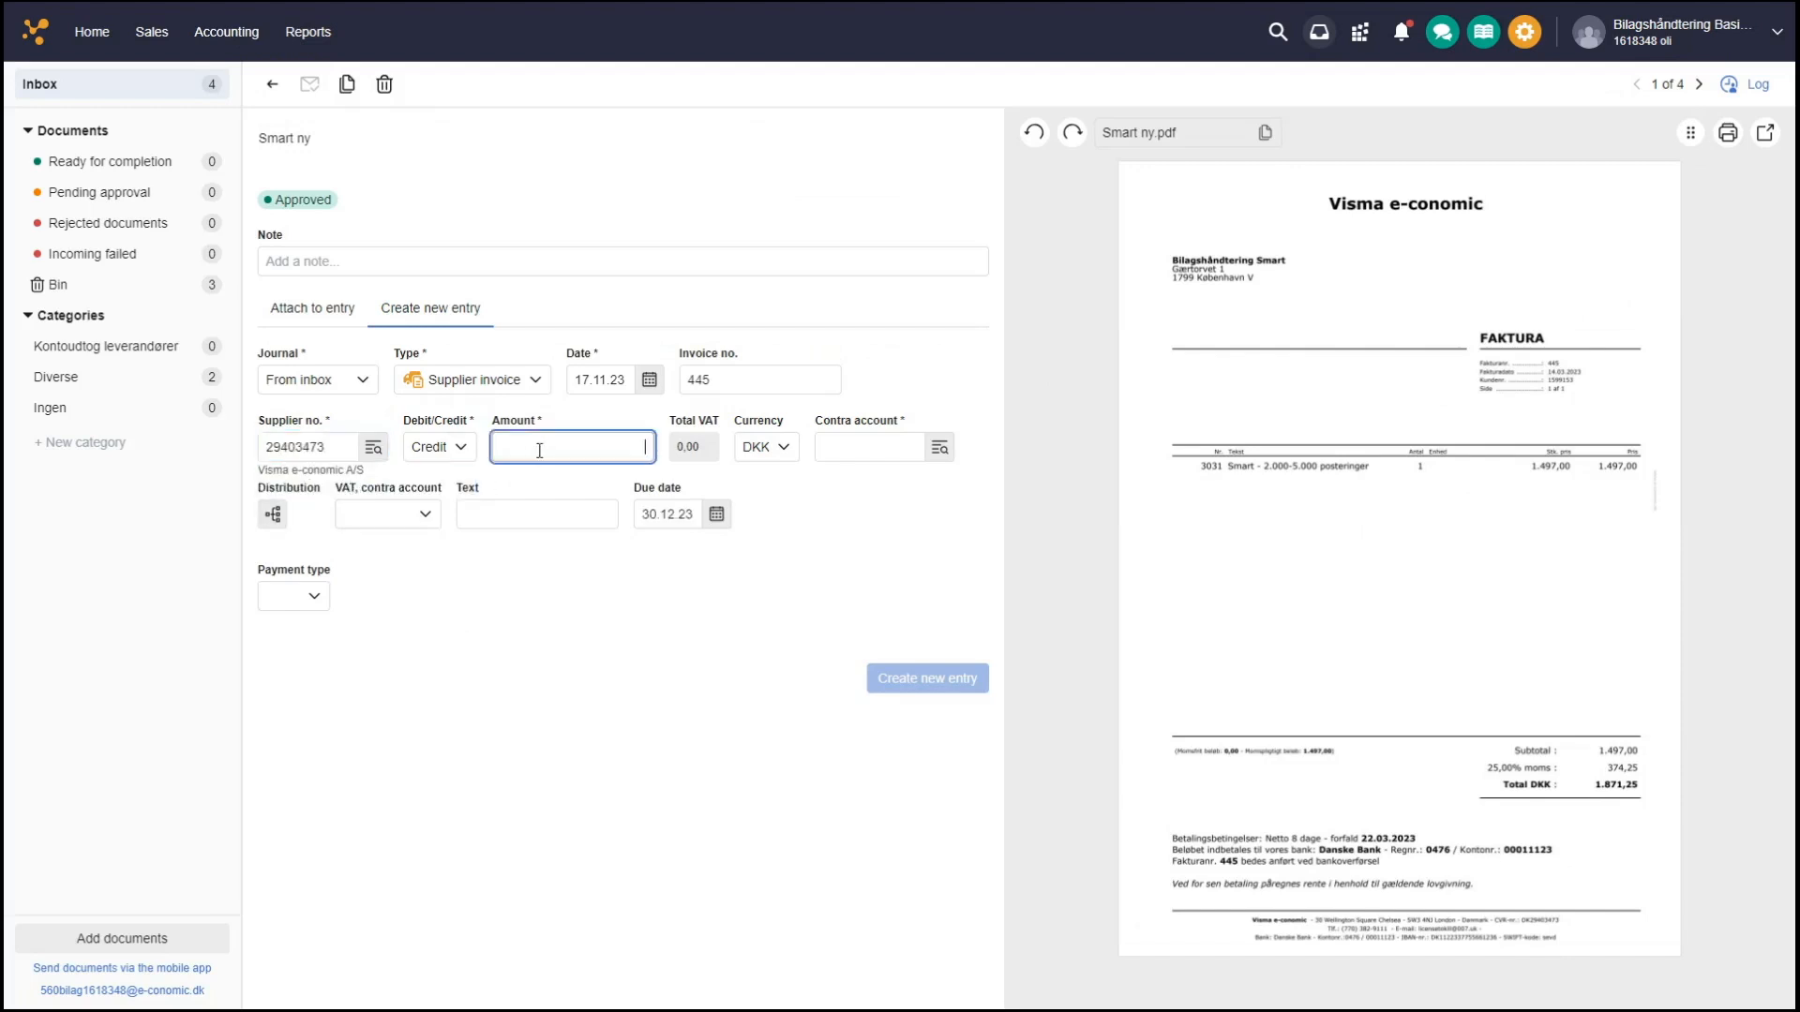
type("1.87")
type("1,25")
key("Tab")
key("Tab")
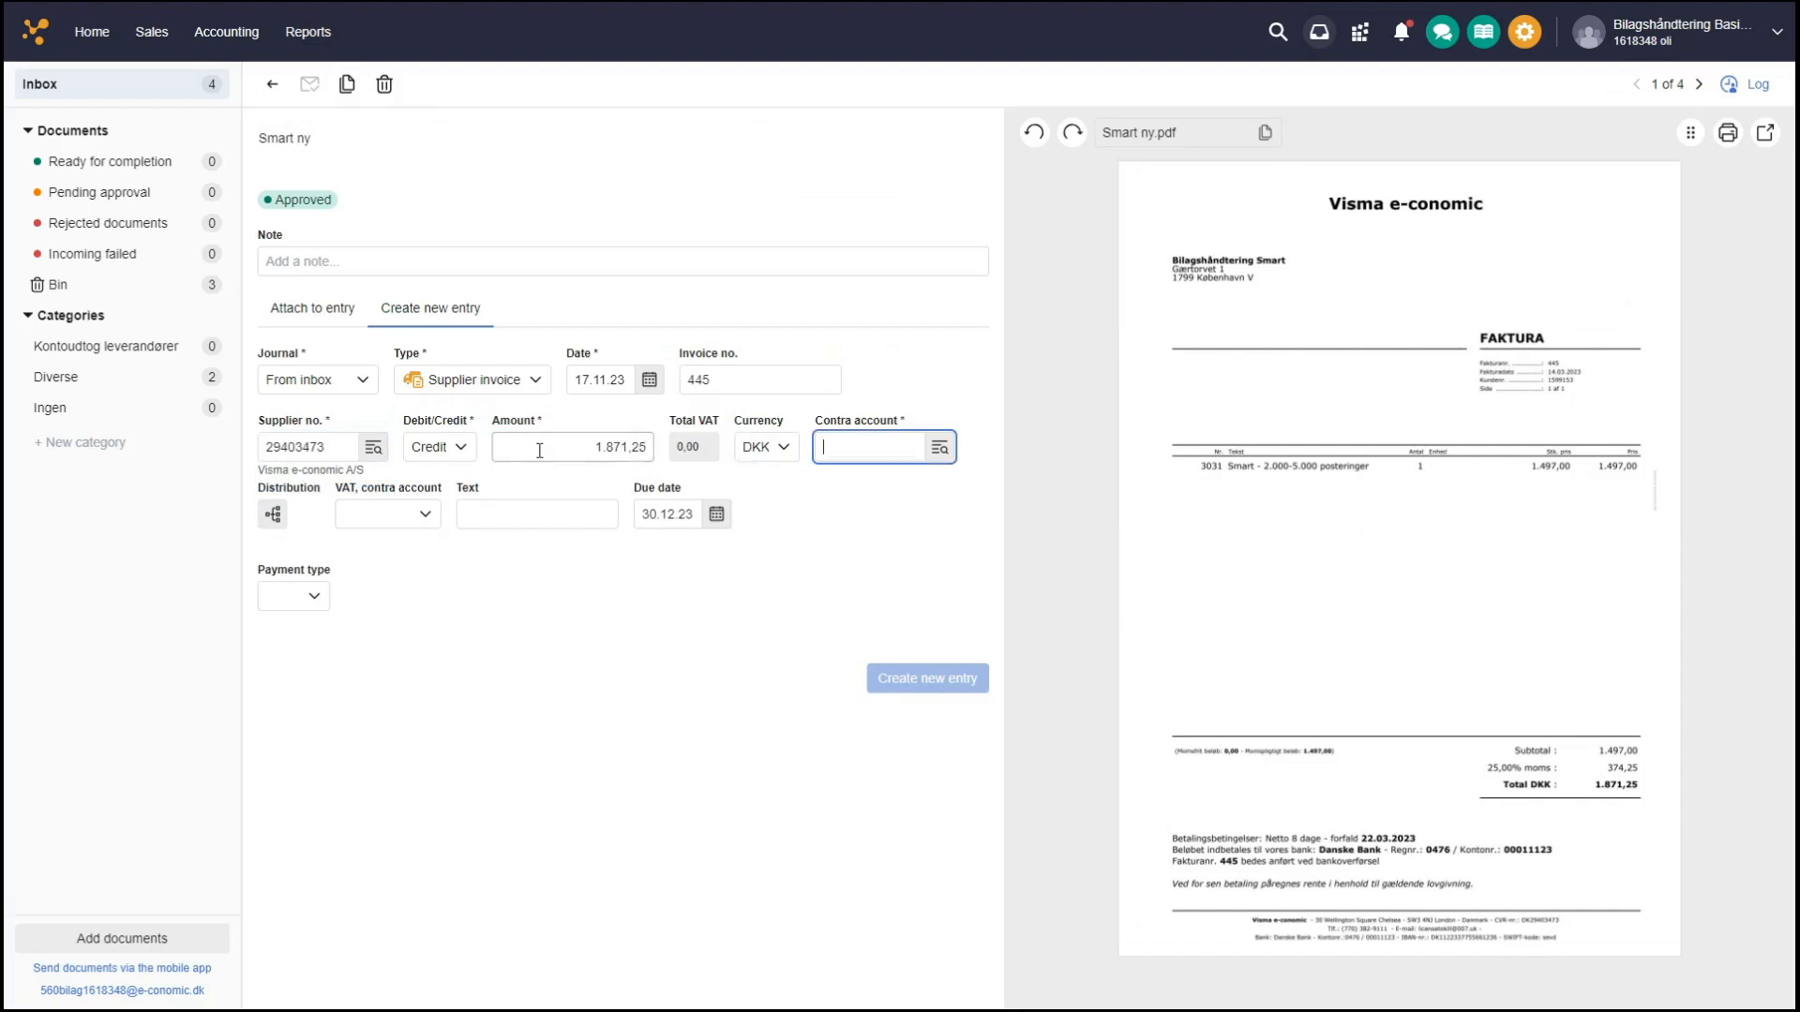
type("edb")
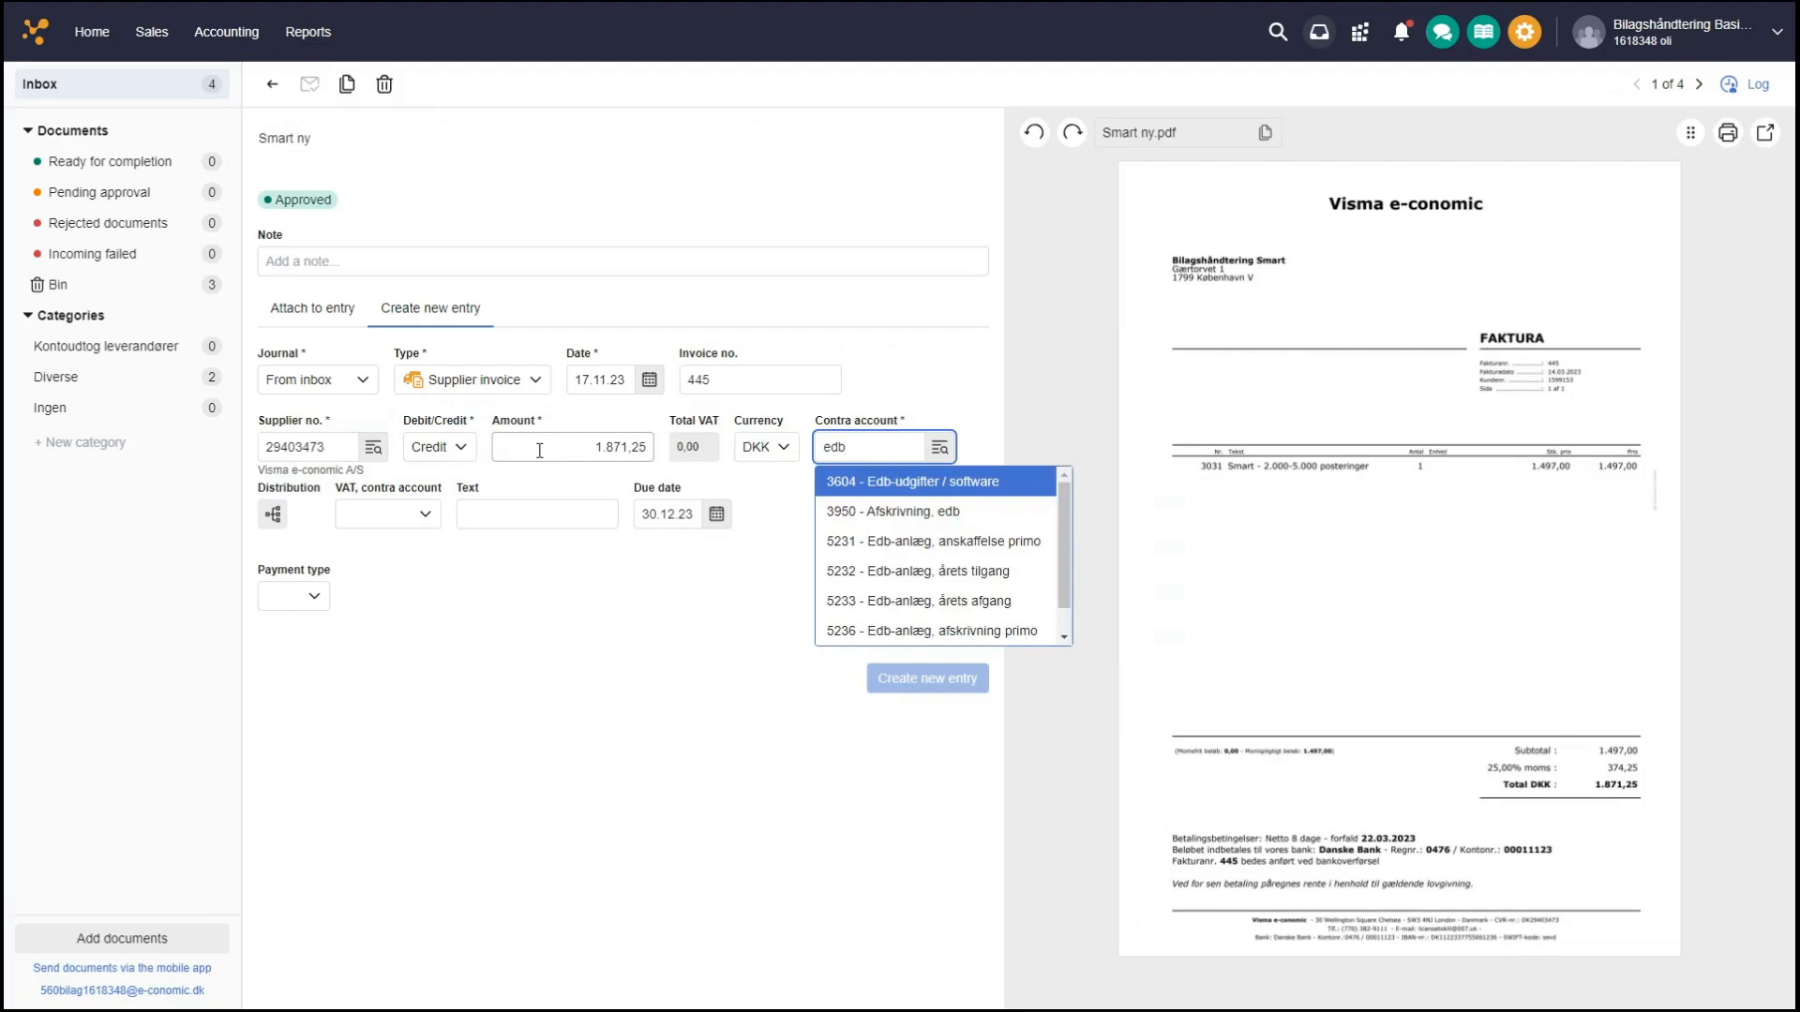
key("Tab")
key("Tab")
key("Tab")
- Enter the entry text "E-conomic invoice" and create the new entry from the Smart ny document
type("E")
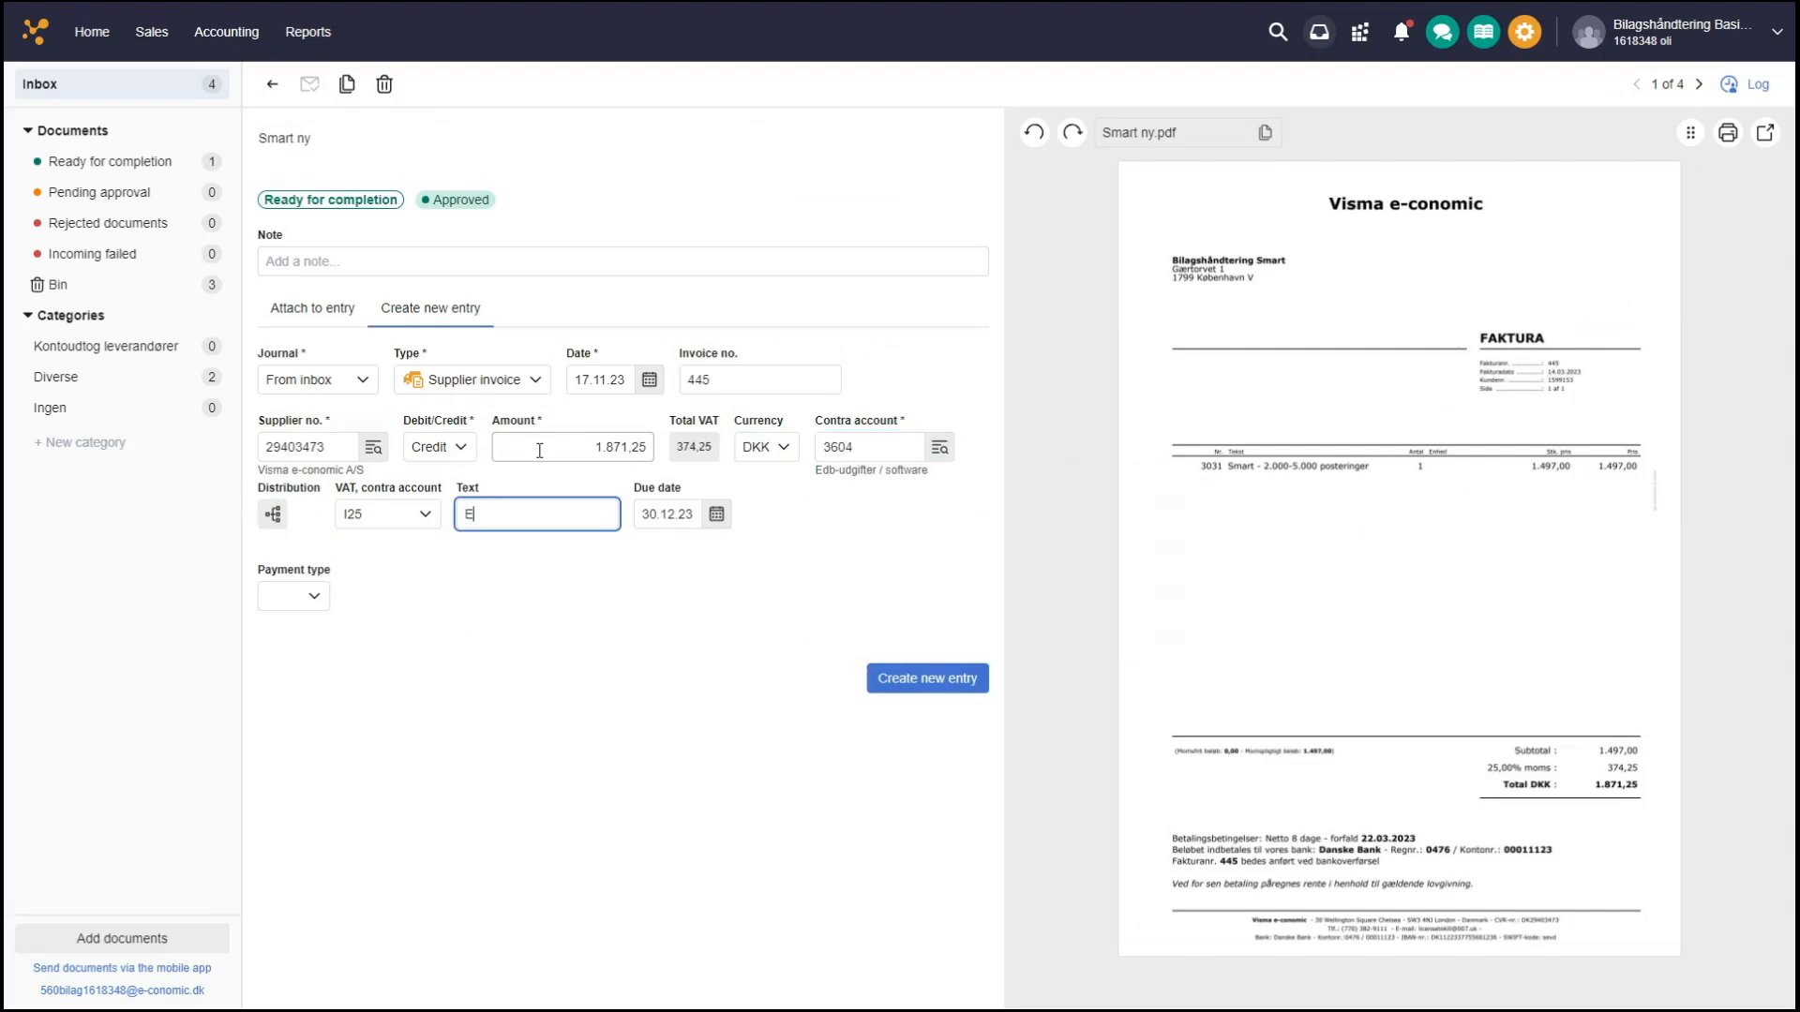
type("-conomic invoice")
left_click(626, 584)
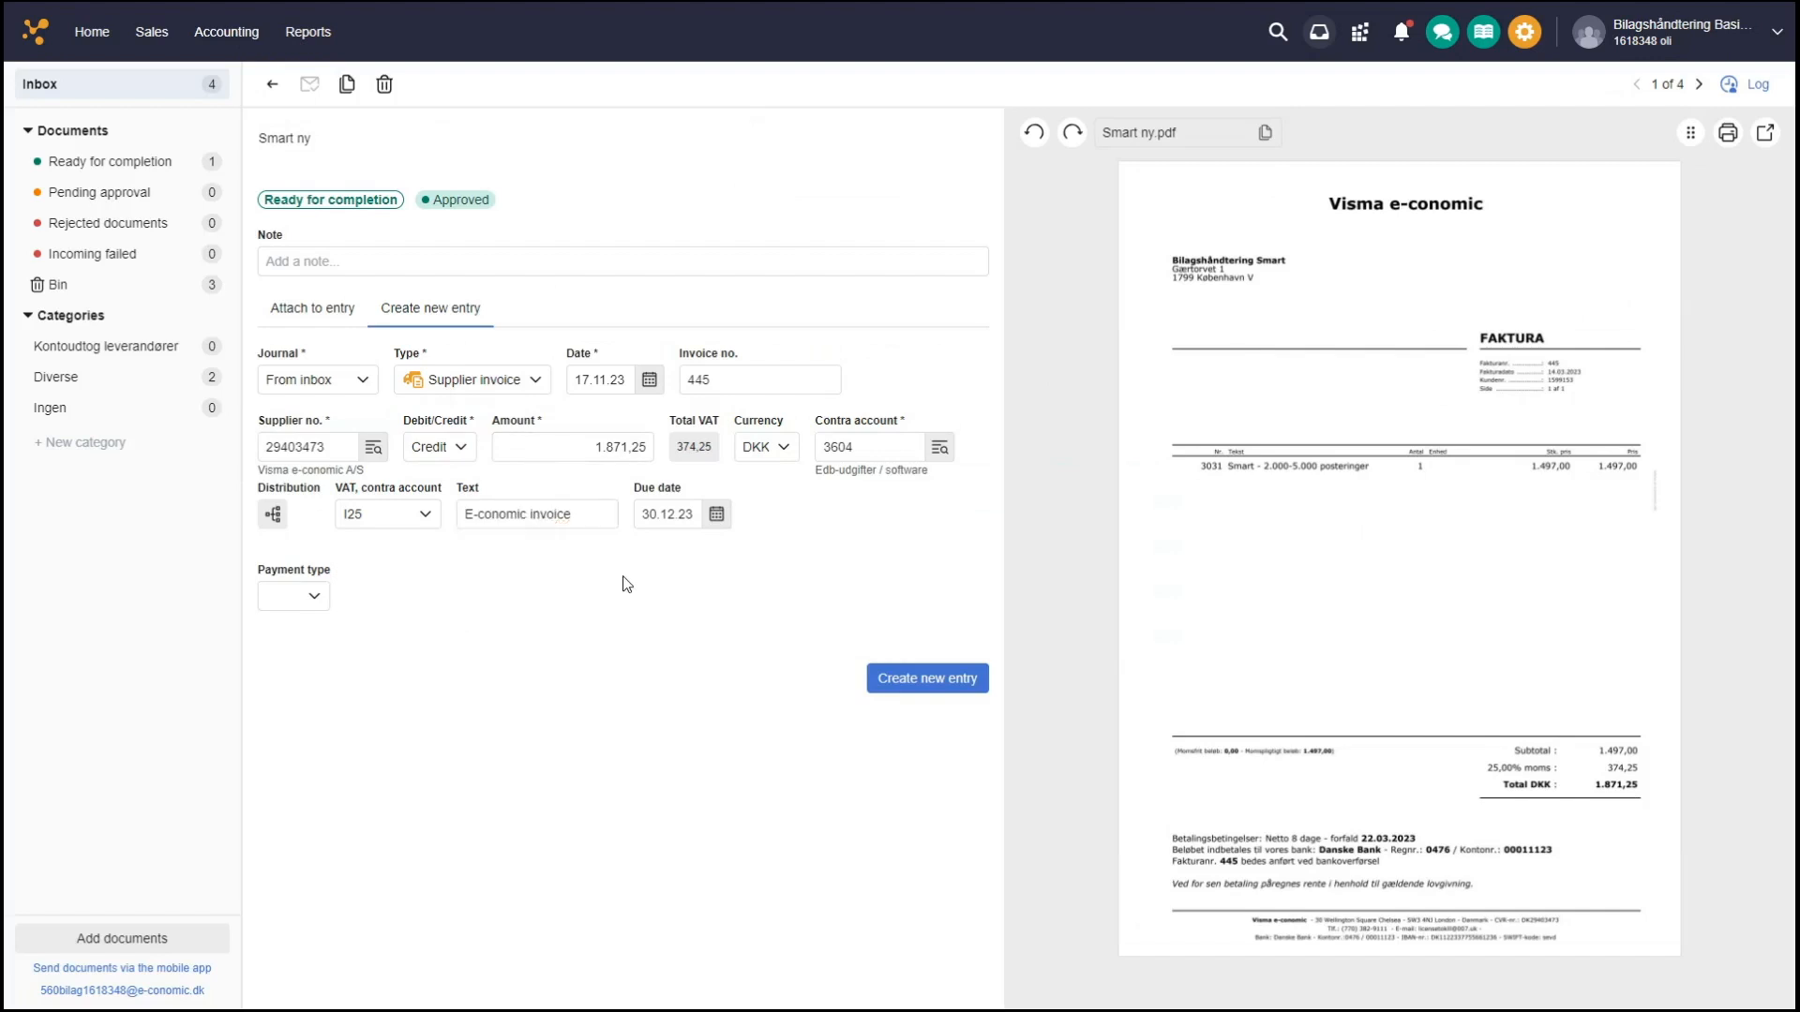
left_click(940, 683)
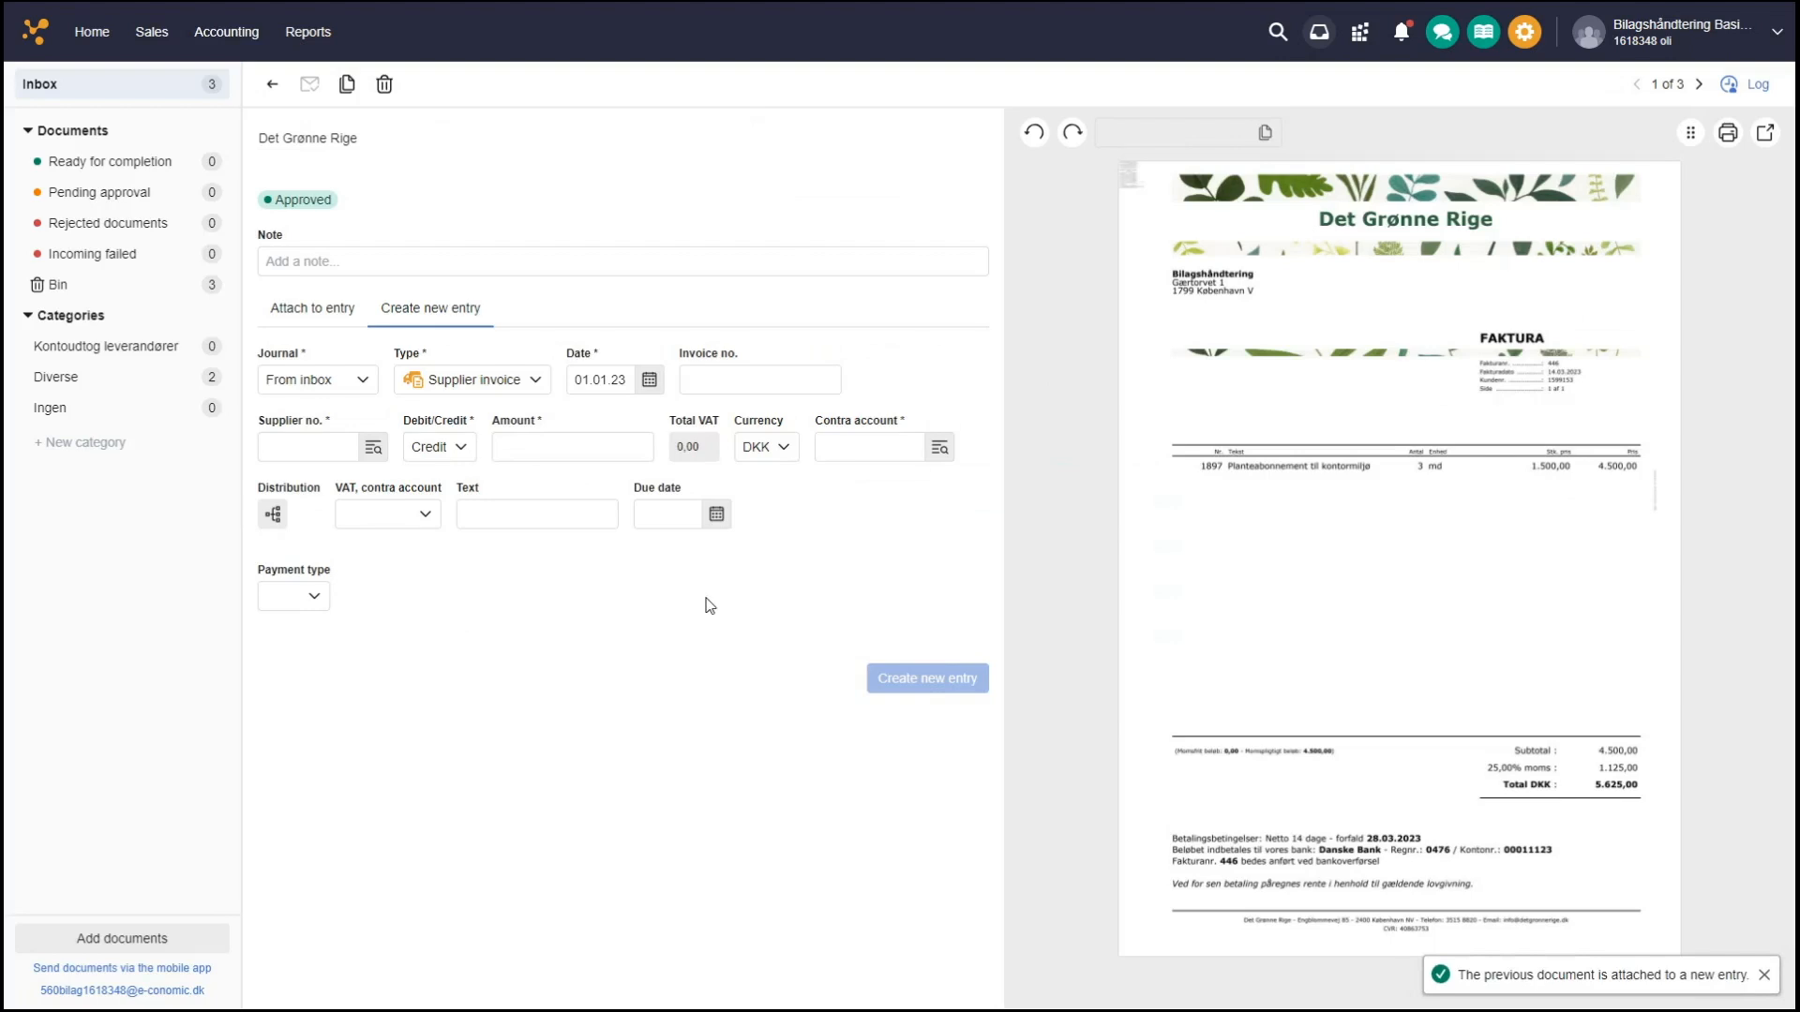
- Set the entry date for the Det Grønne Rige supplier invoice to 14.03.23
key("Tab")
key("Tab")
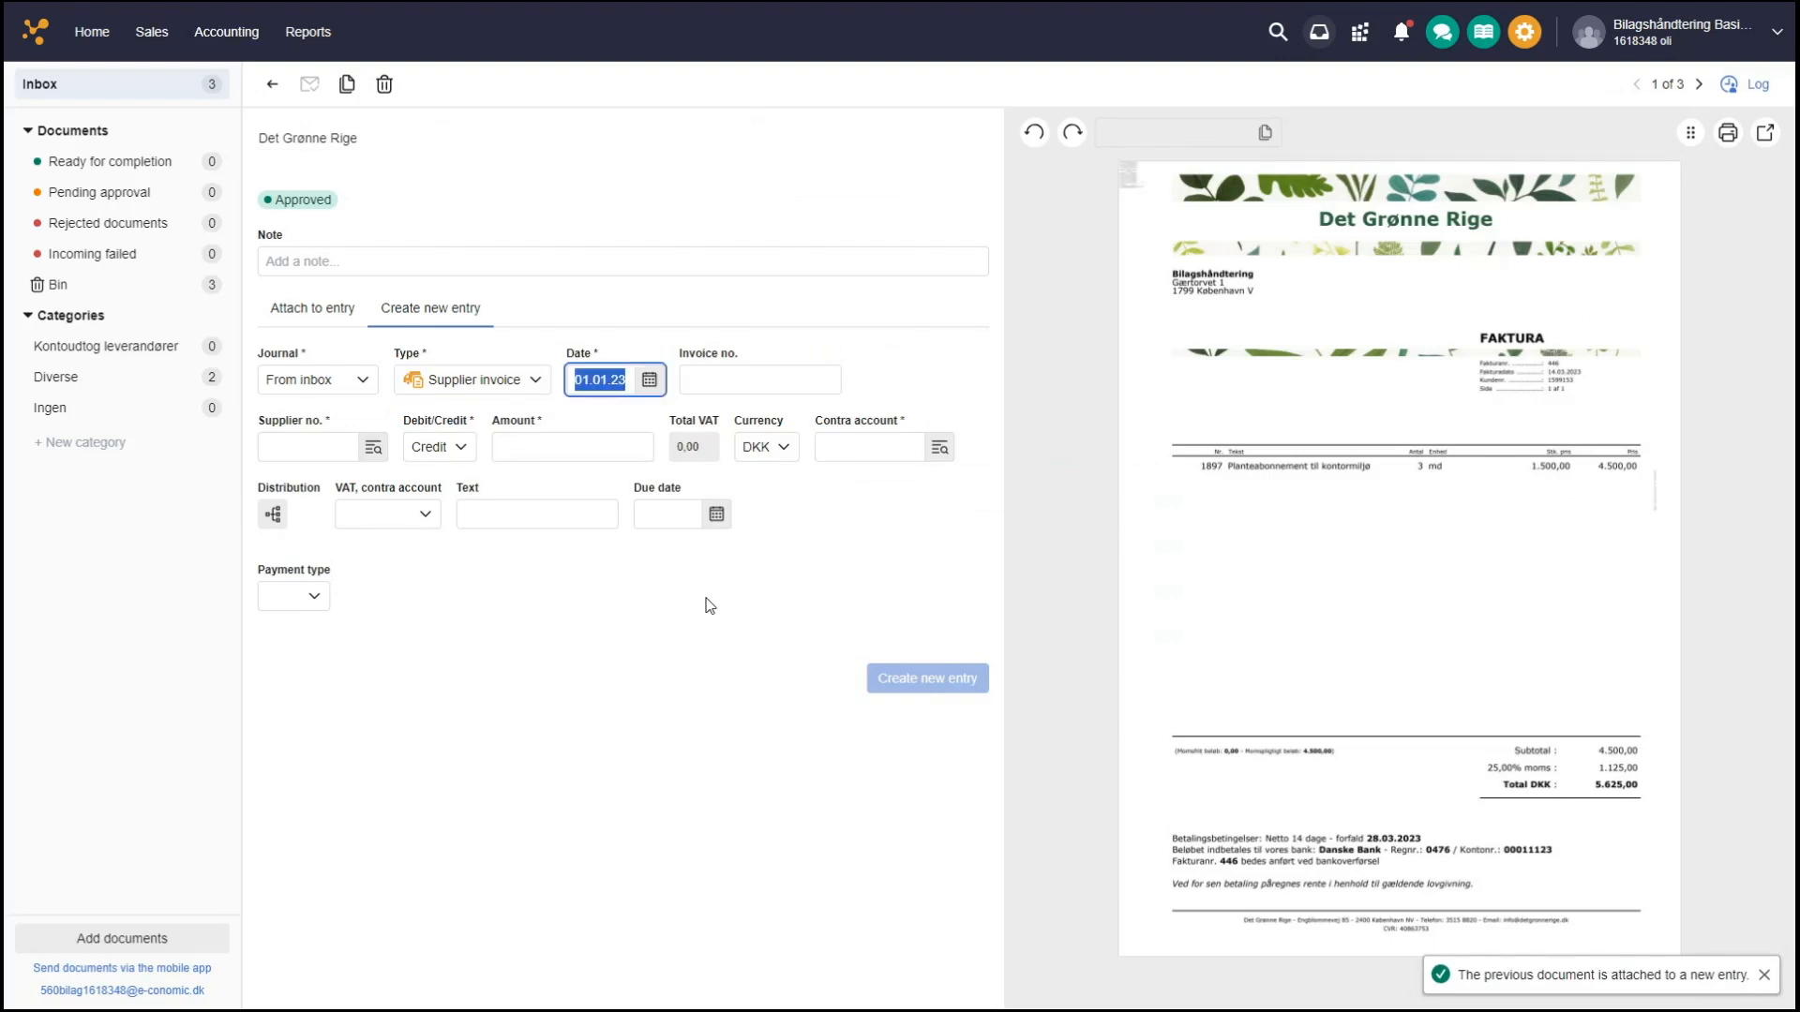
type("14.03.")
type("23")
key("Tab")
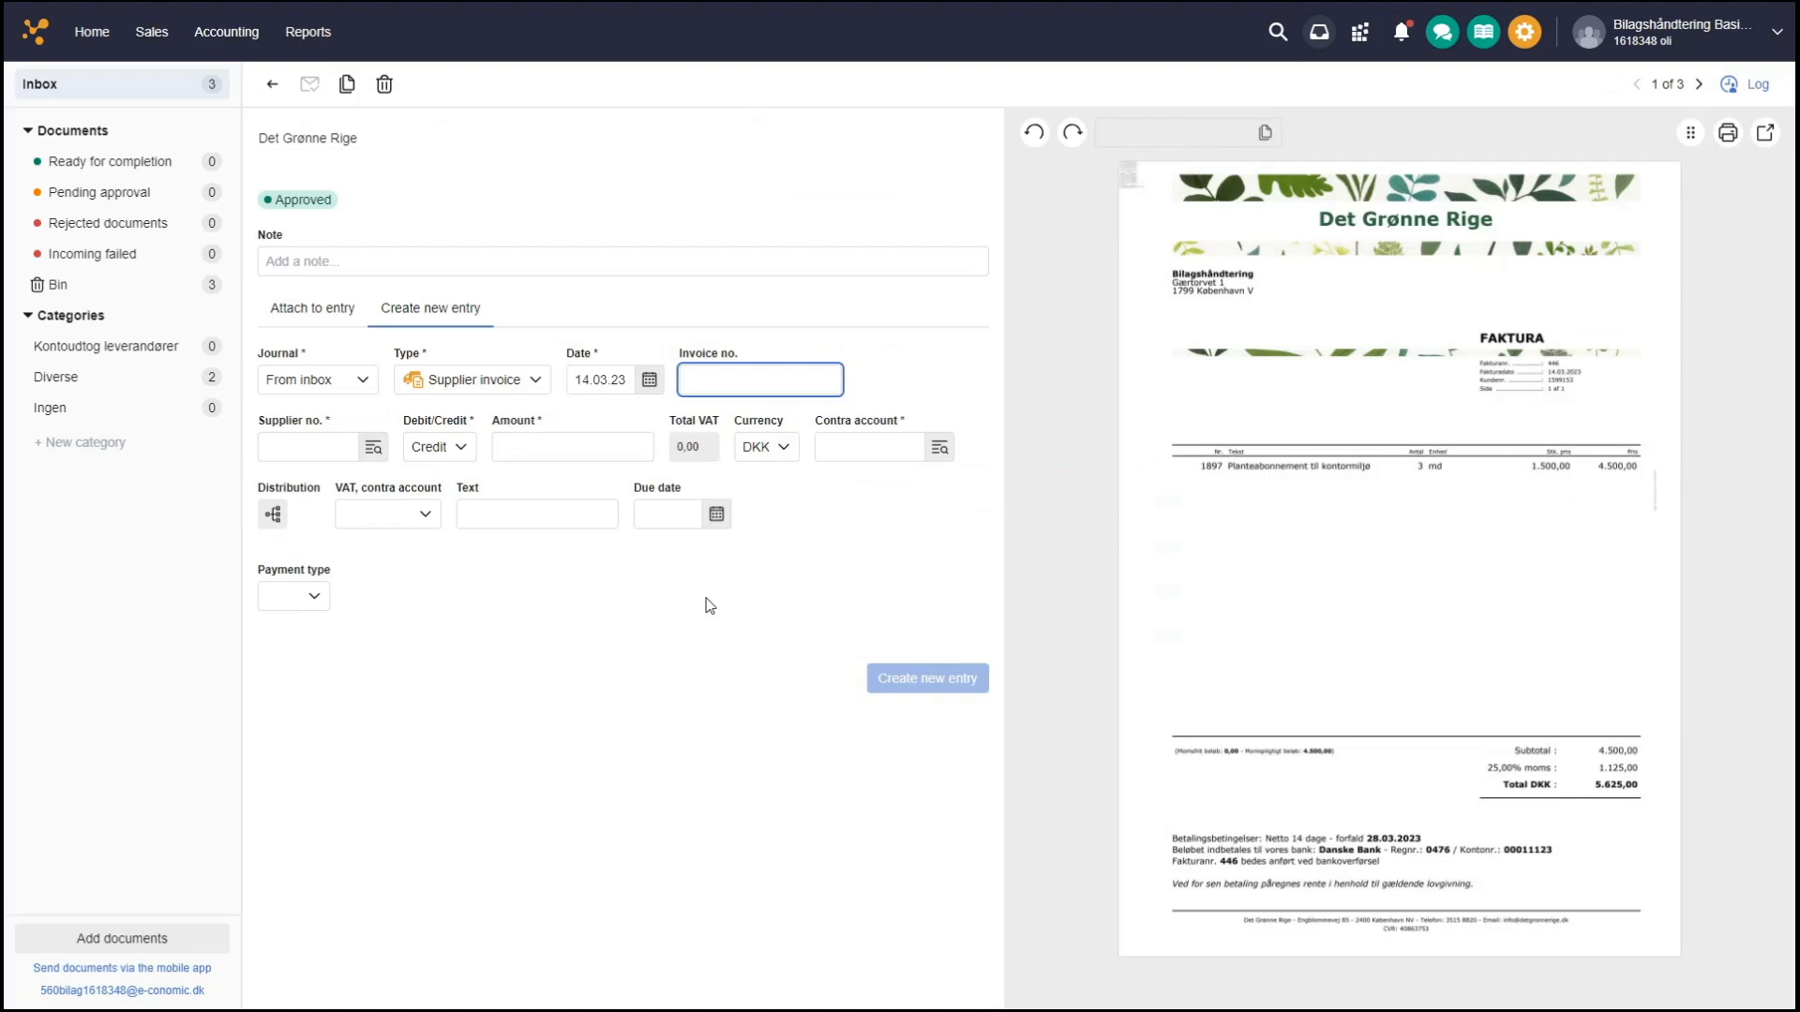
- Enter invoice number 446 as printed on the invoice and select Det Grønne Rige as the supplier
left_click(1519, 401)
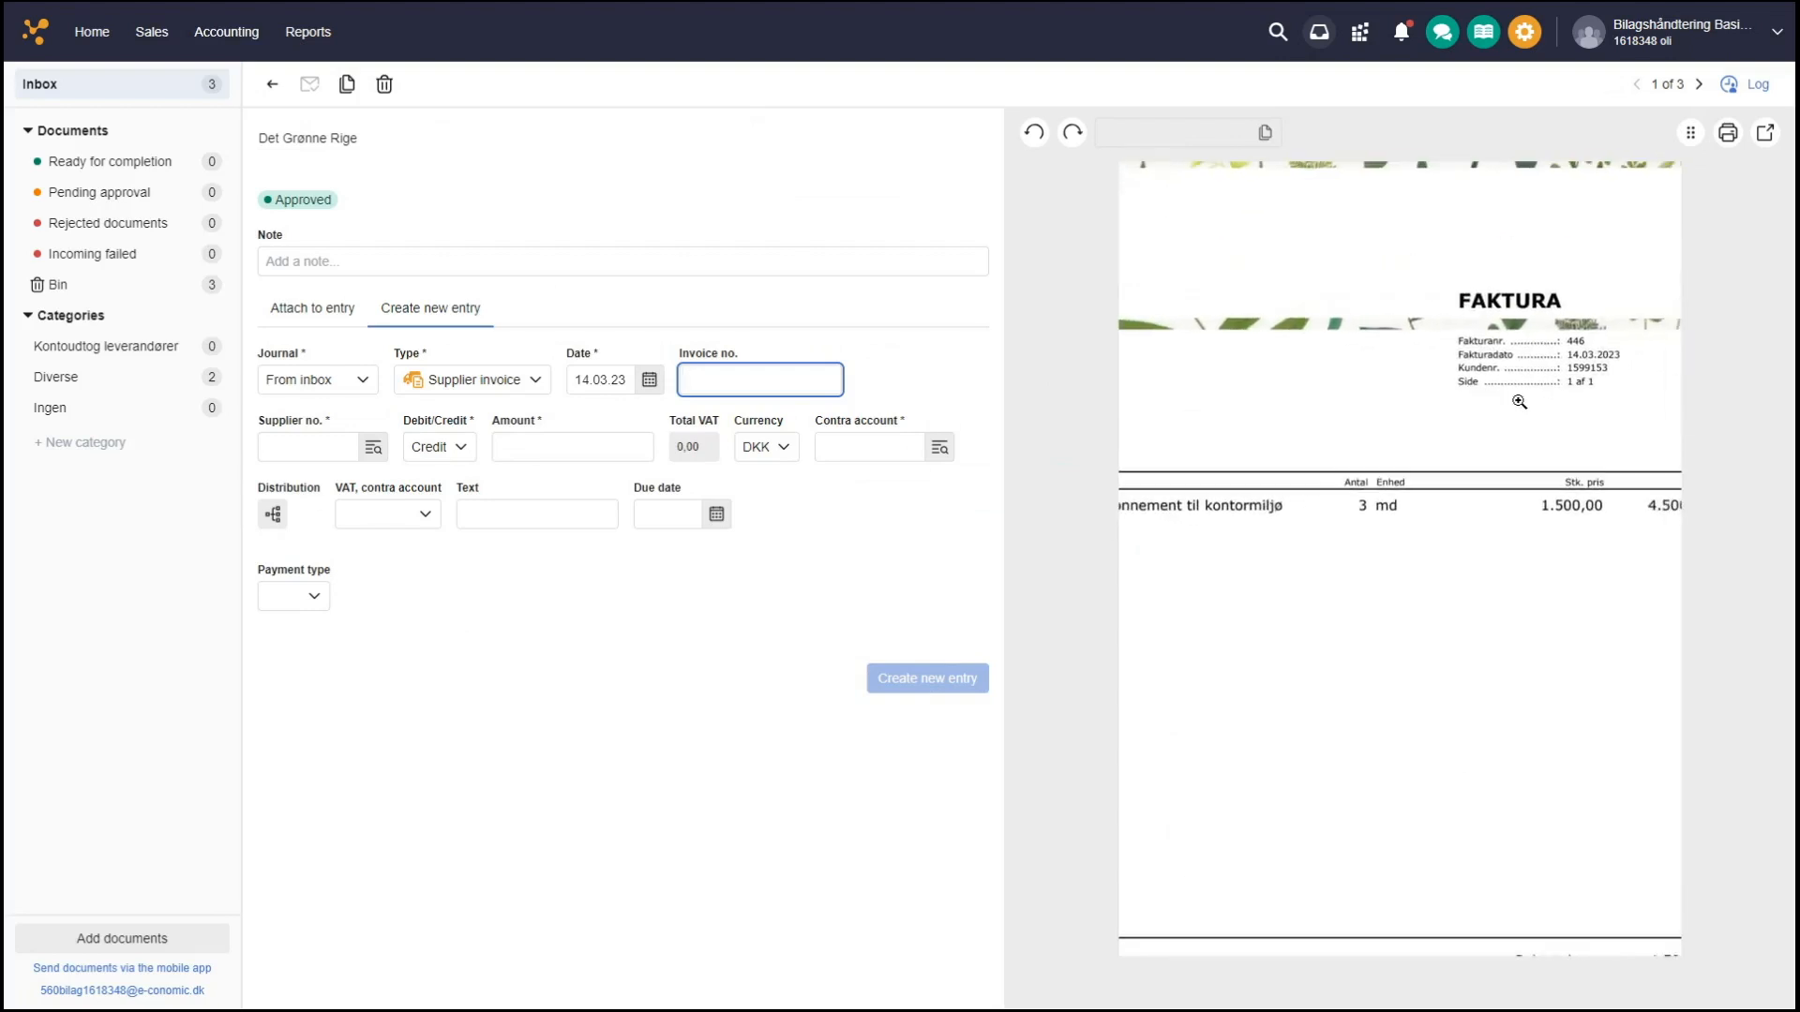
type("446")
key("Tab")
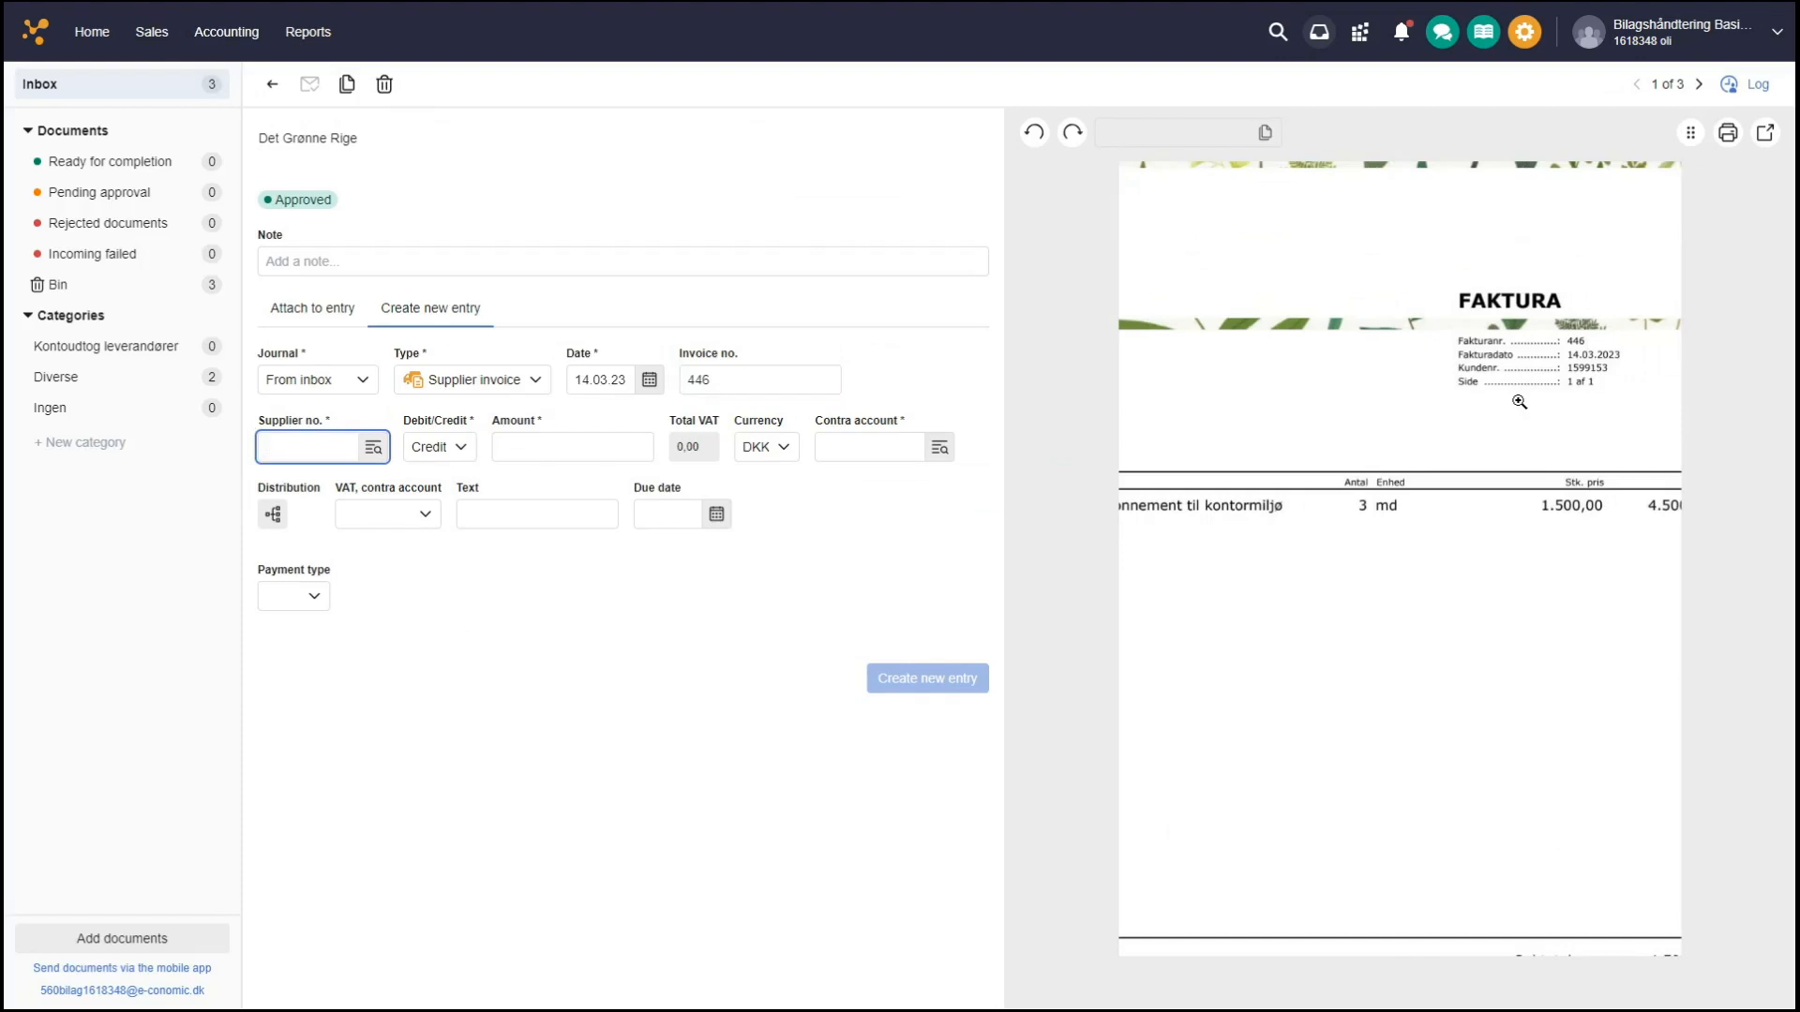
left_click(1518, 401)
type("det")
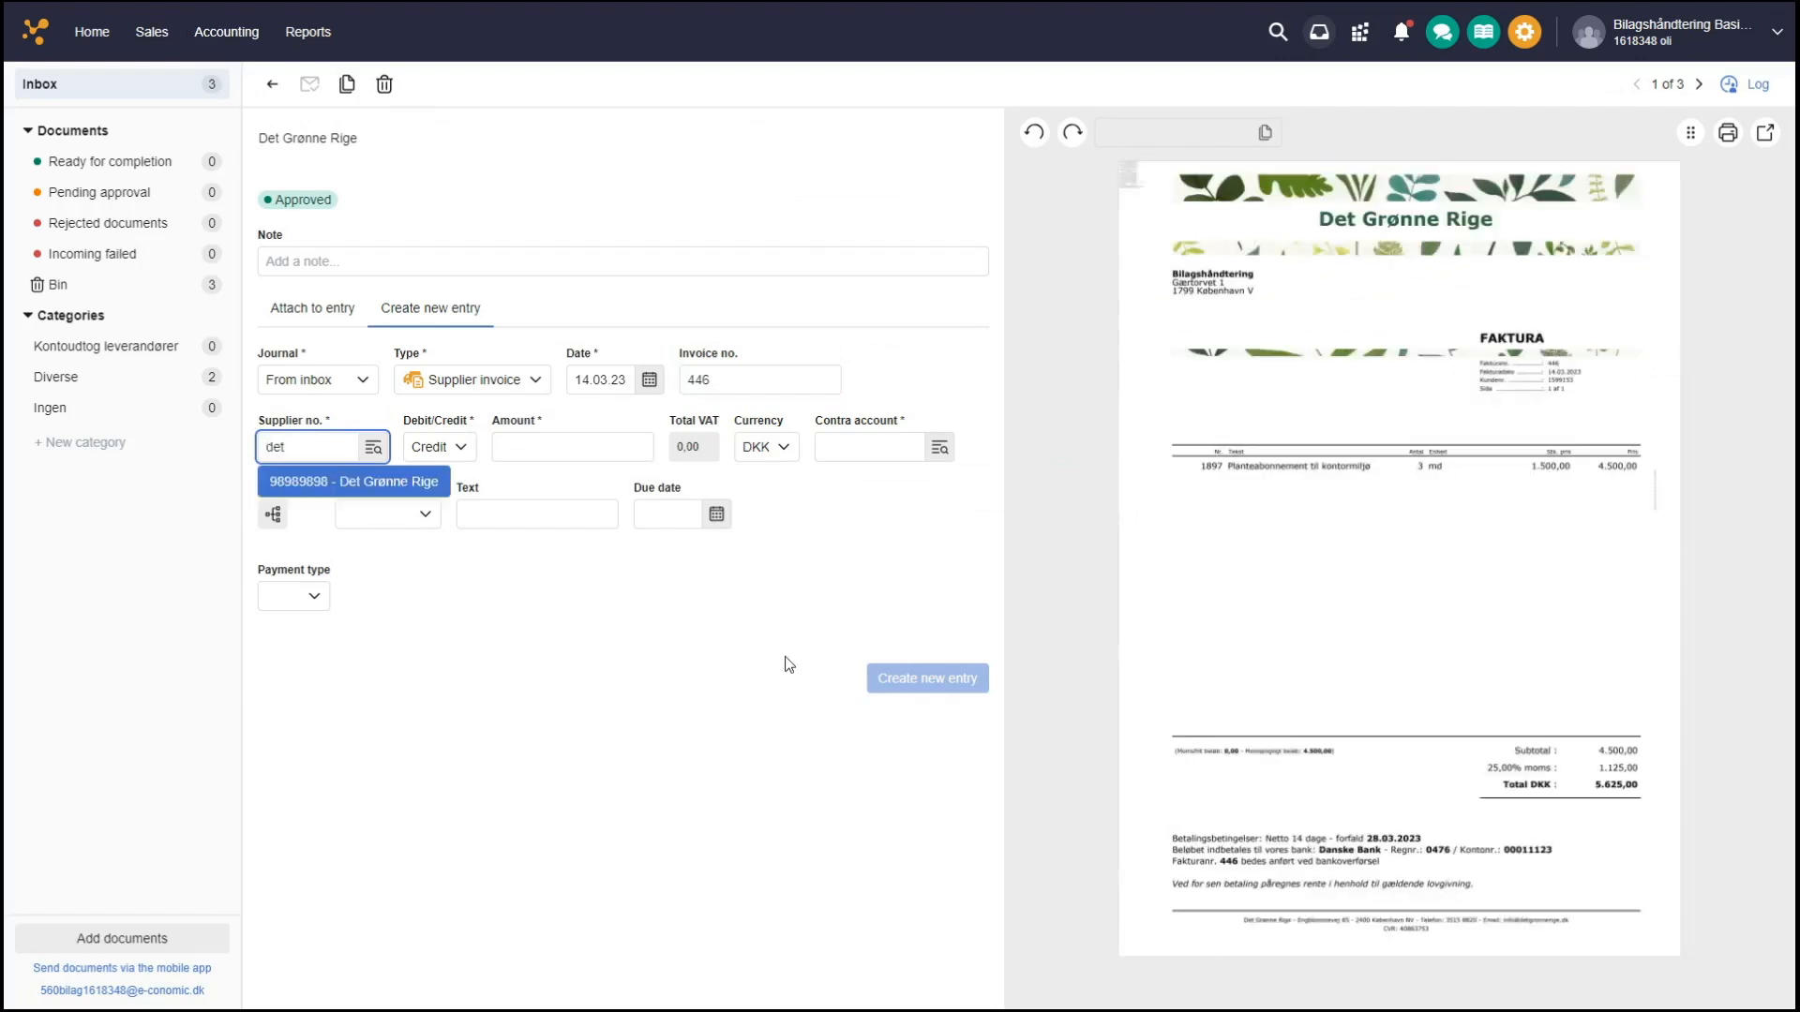
key("Tab")
key("Tab")
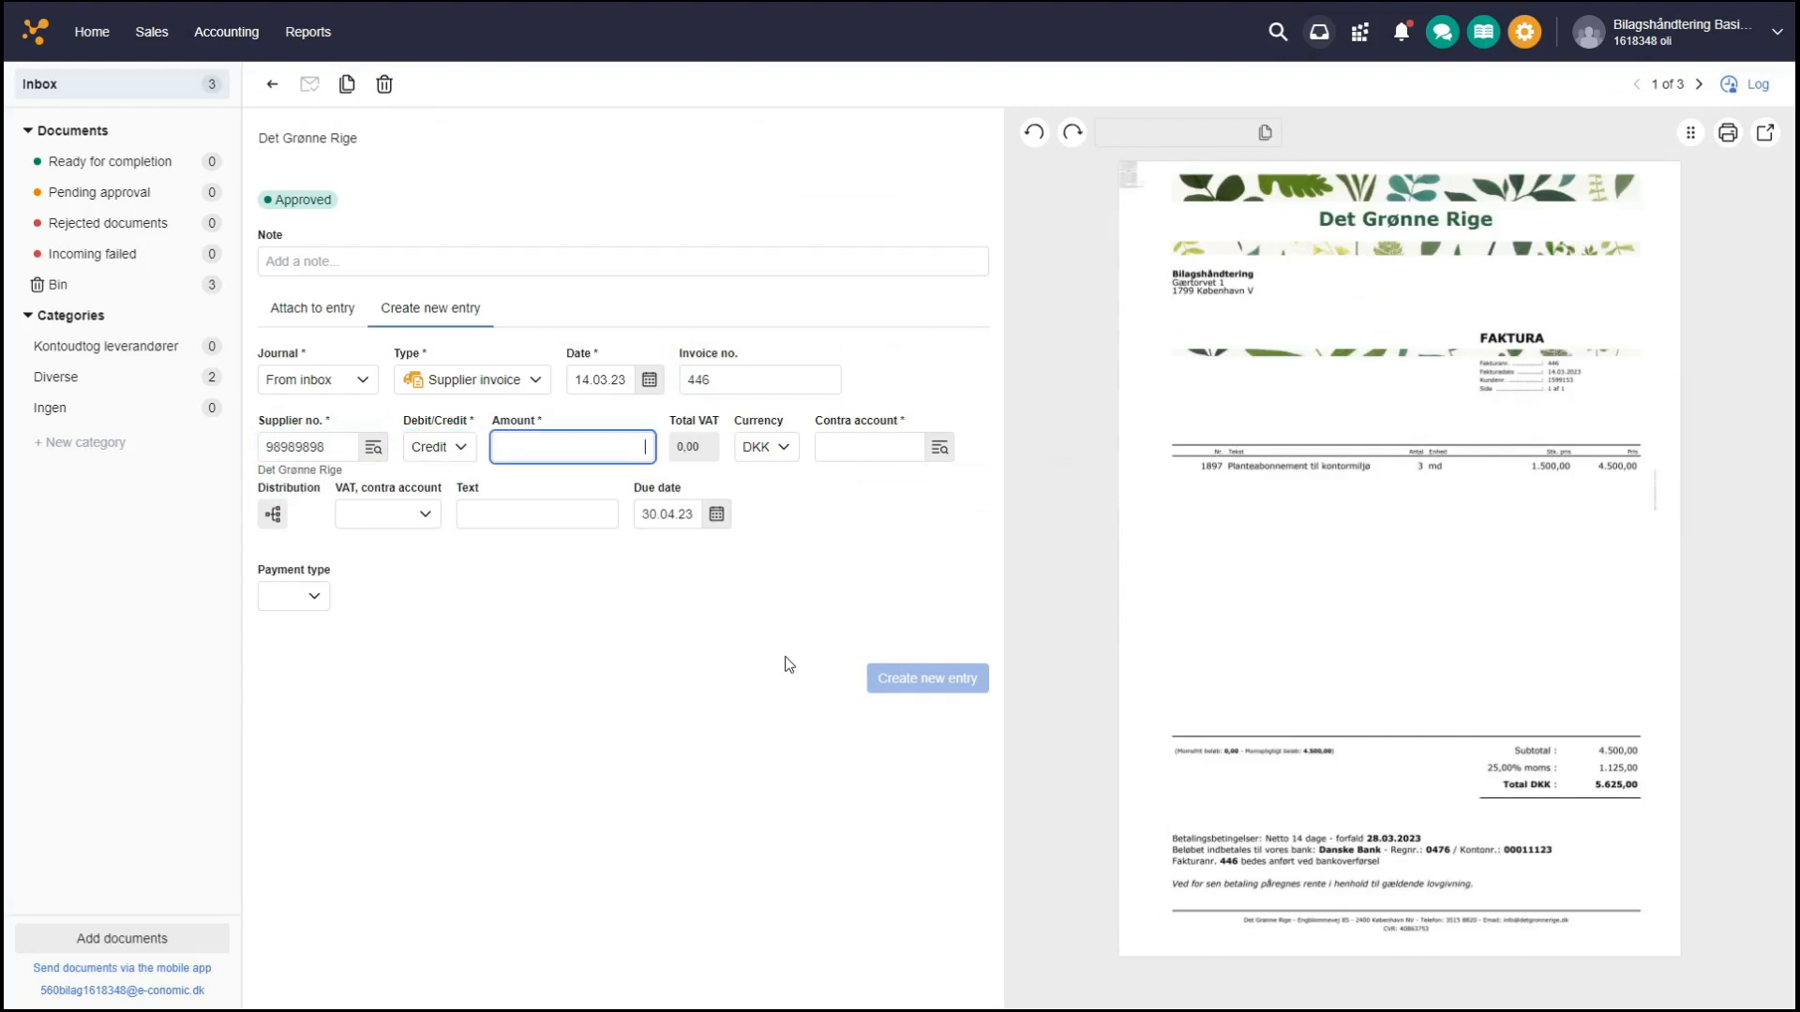
- Enter the amount 5.625,00 and set the contra account to 2241 - Personaleudgifter for the Det Grønne Rige invoice
type("5.625")
key("Tab")
key("Tab")
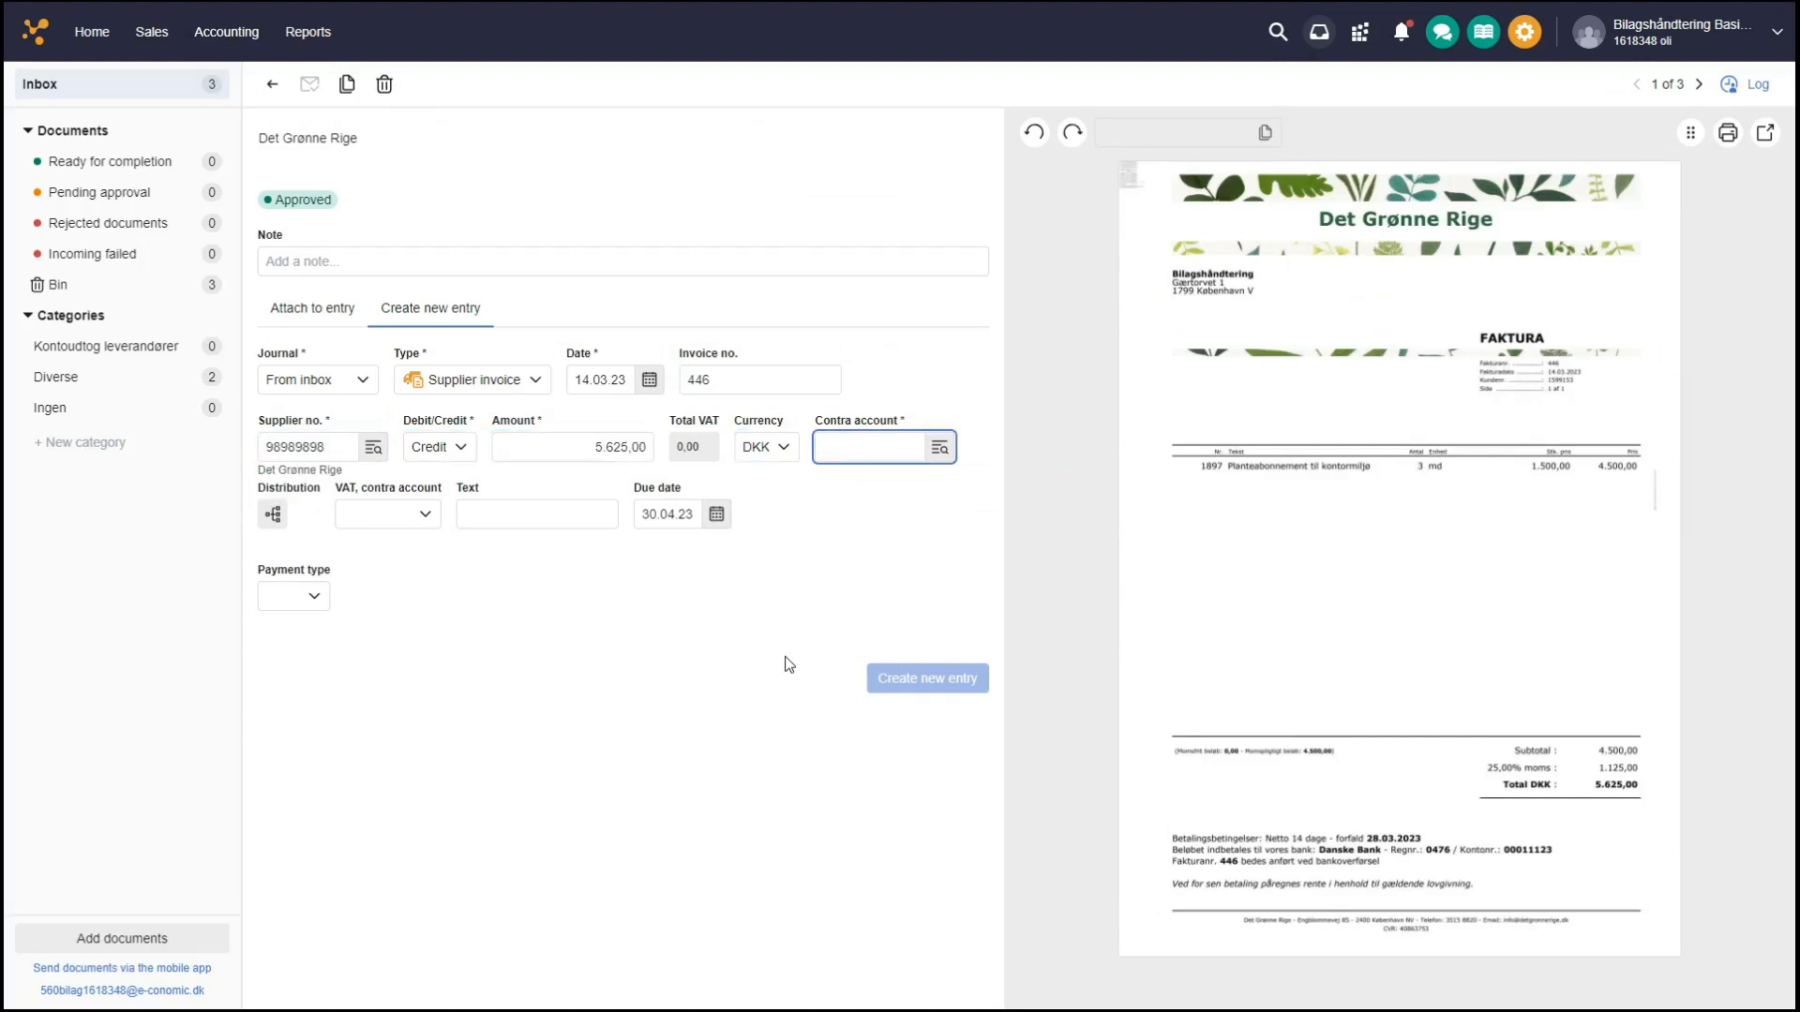
type("pers")
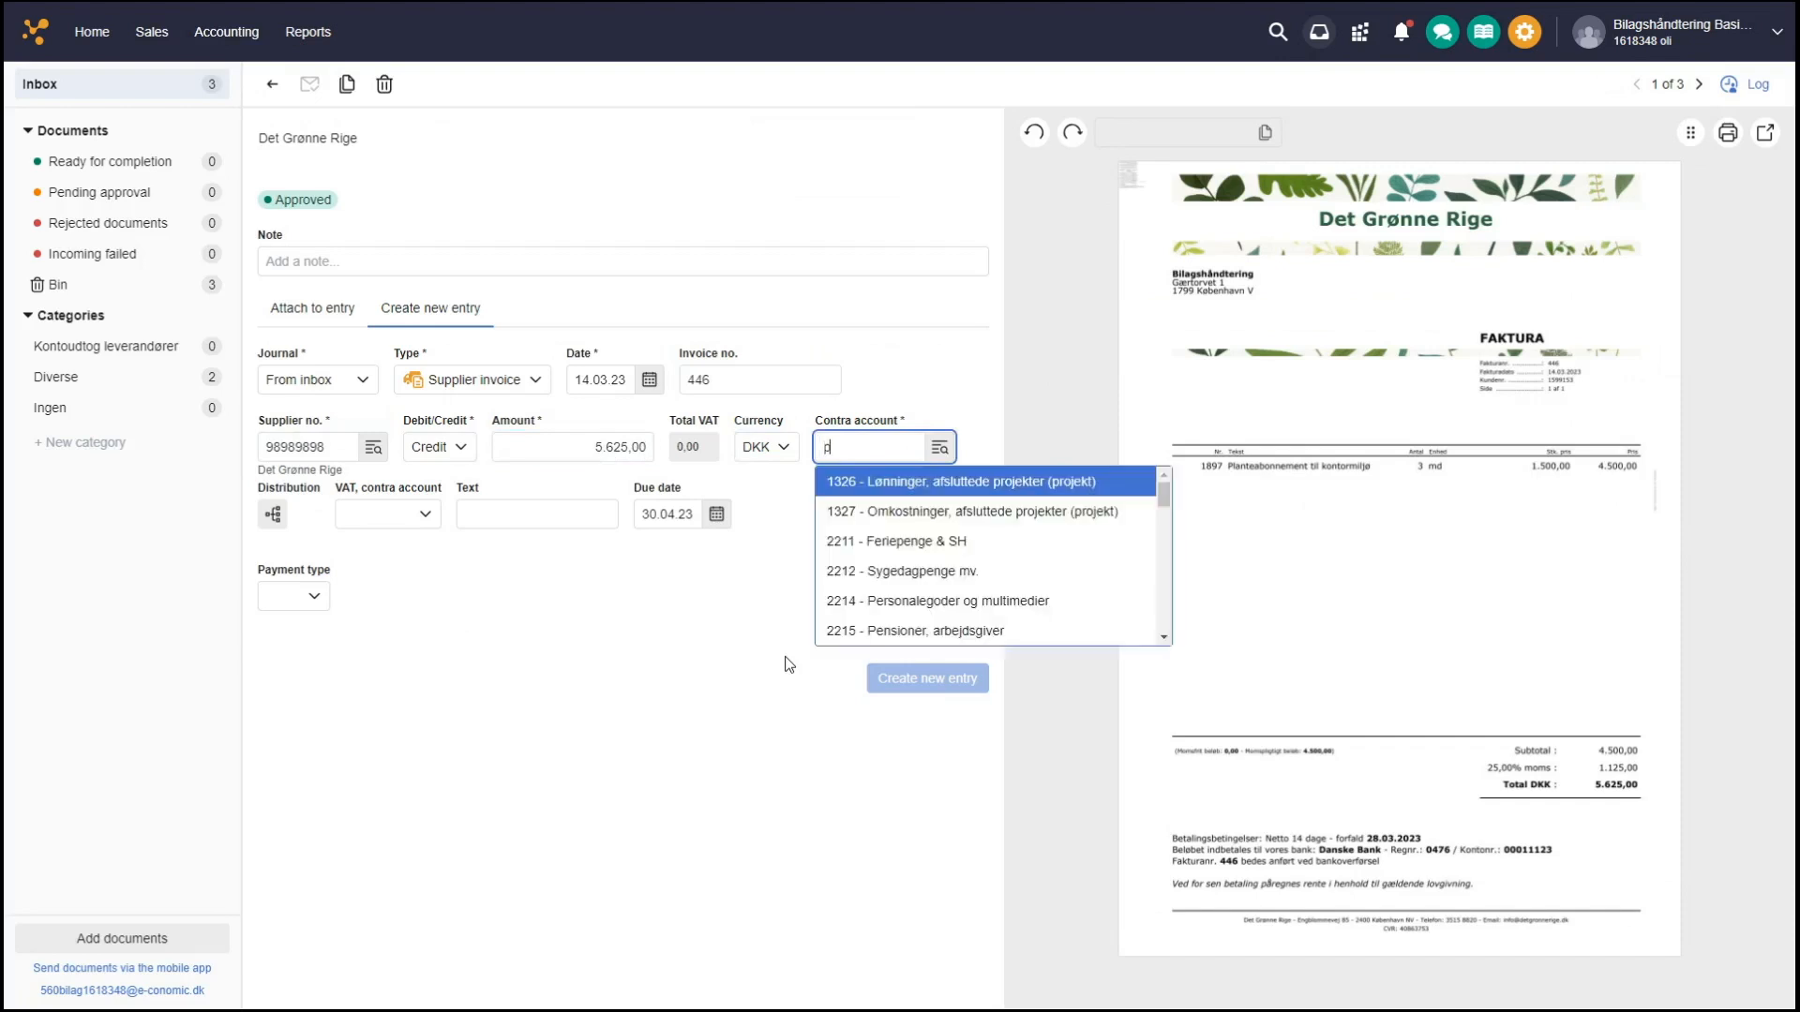
key("Down")
key("Tab")
- Enter the entry text "Invoice from DGR" and create the new entry from the Det Grønne Rige document
key("Tab")
key("Tab")
type("Invoicce")
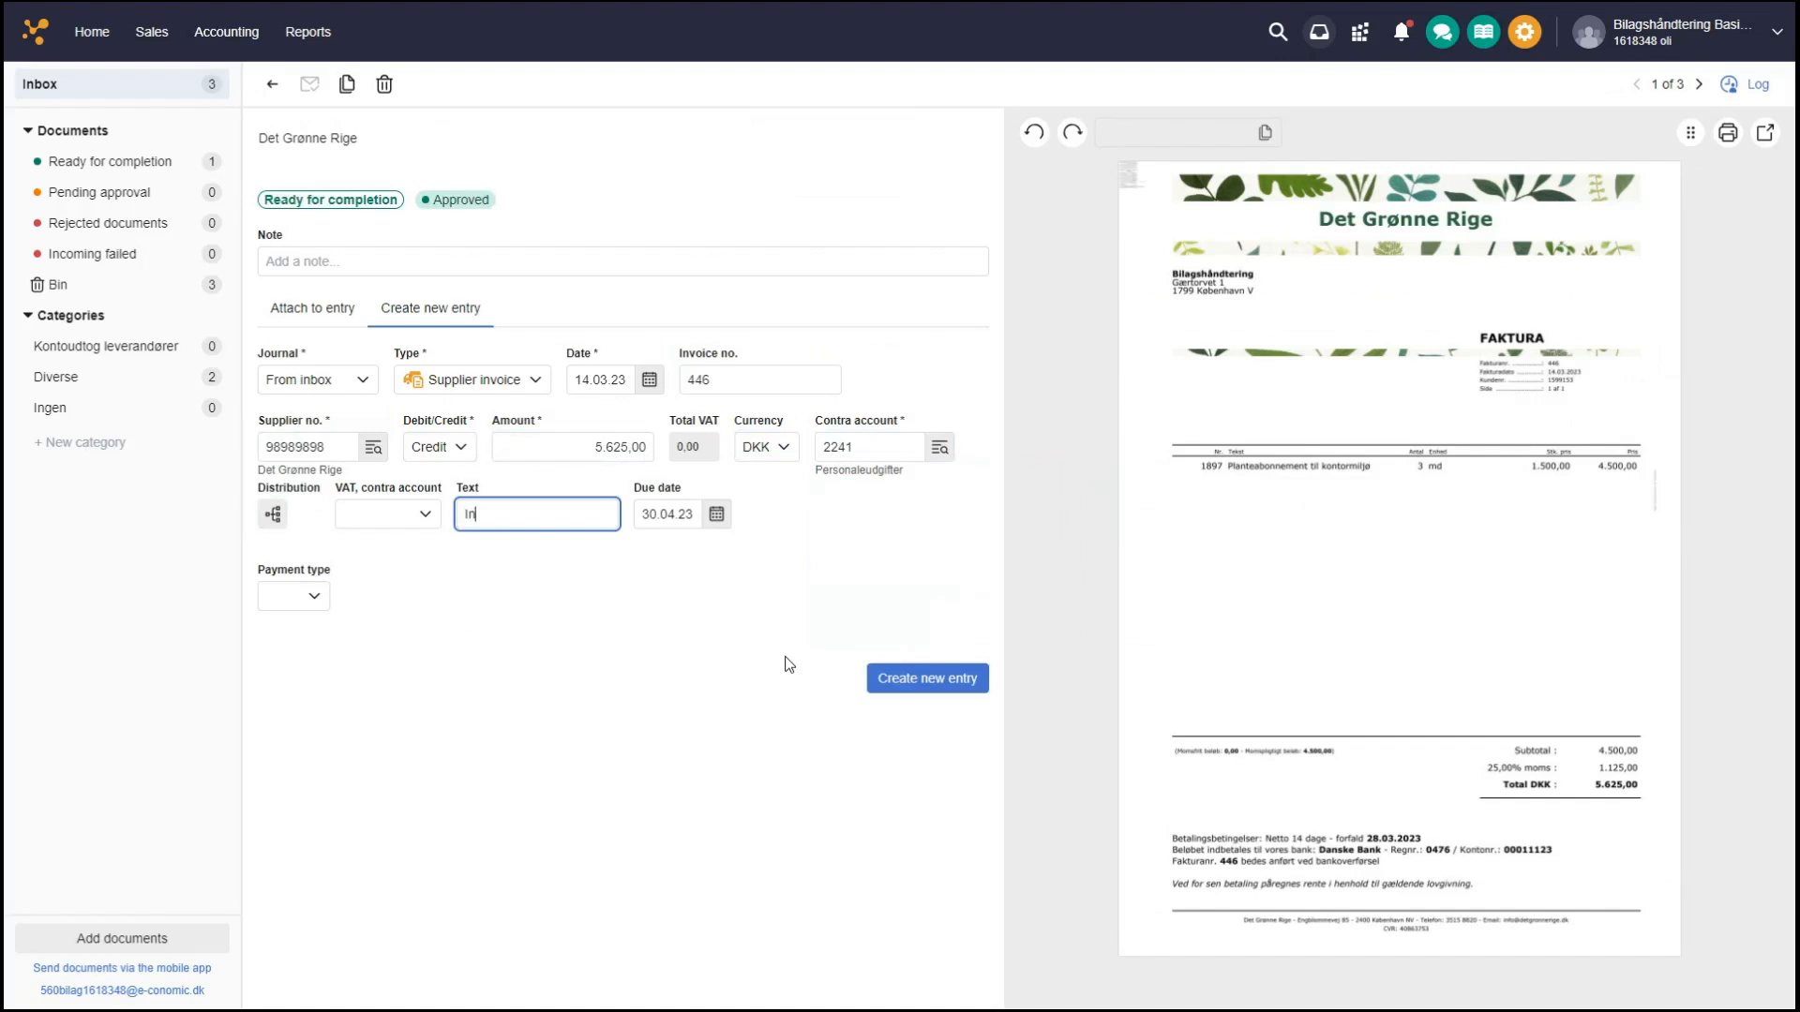
key("BackSpace")
key("BackSpace")
type("e from DGR")
left_click(789, 665)
left_click(934, 691)
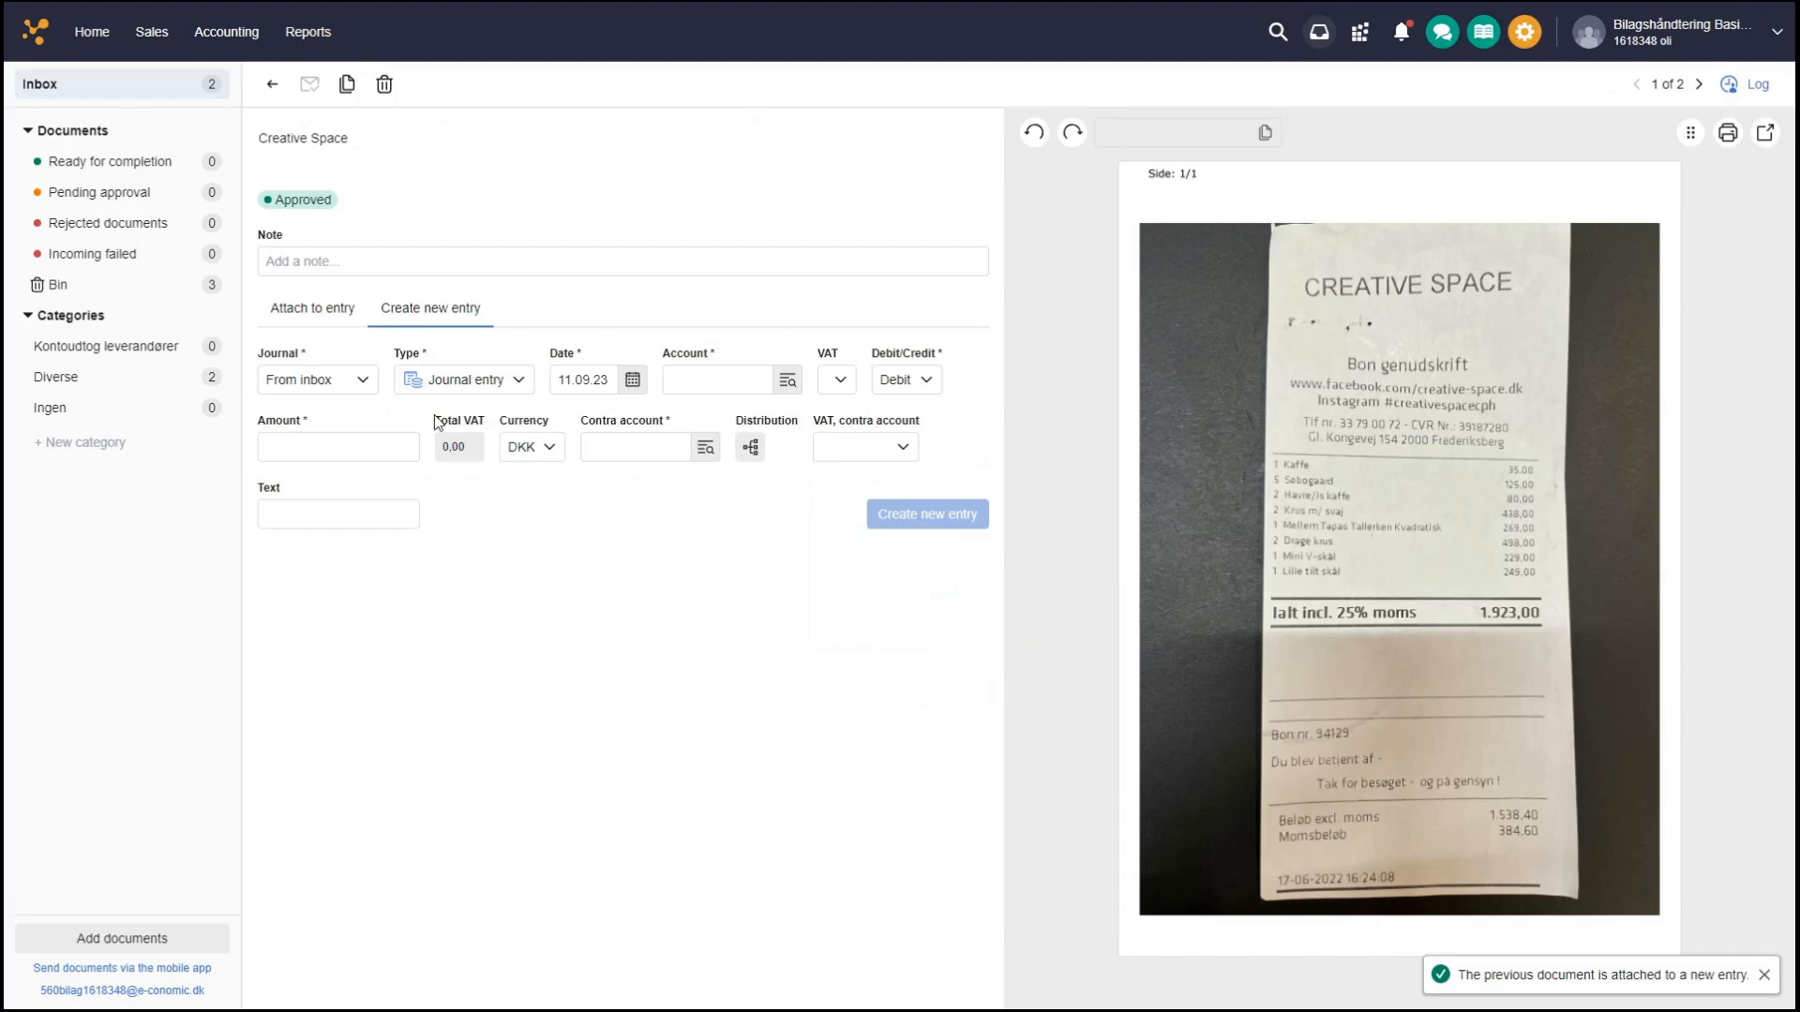
- Set the account of the Creative Space journal entry to 2241 - Personaleudgifter
key("Tab")
key("Tab")
key("Tab")
key("Tab")
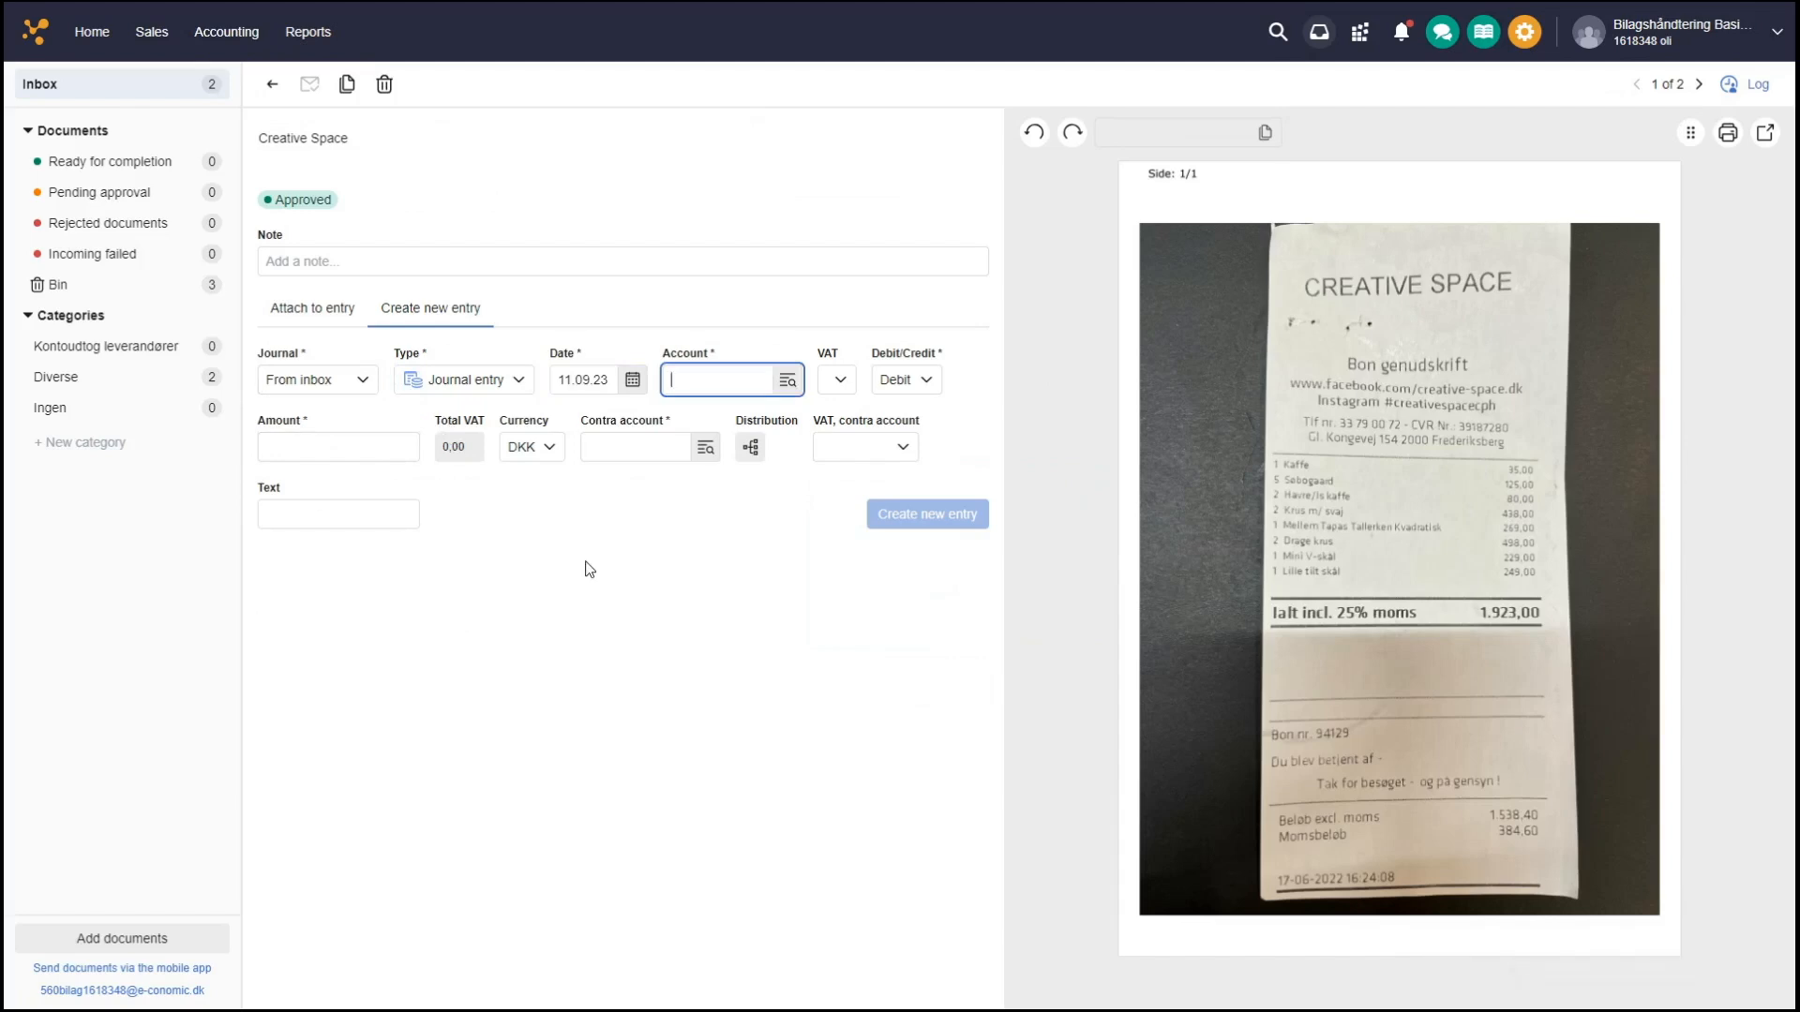
type("per")
key("Down")
key("Tab")
- Enter the amount 1.923,00 from the Creative Space receipt and set the contra account to 4310 - Renteindtægt, bank
key("Tab")
key("Tab")
type("1923")
key("Tab")
key("Tab")
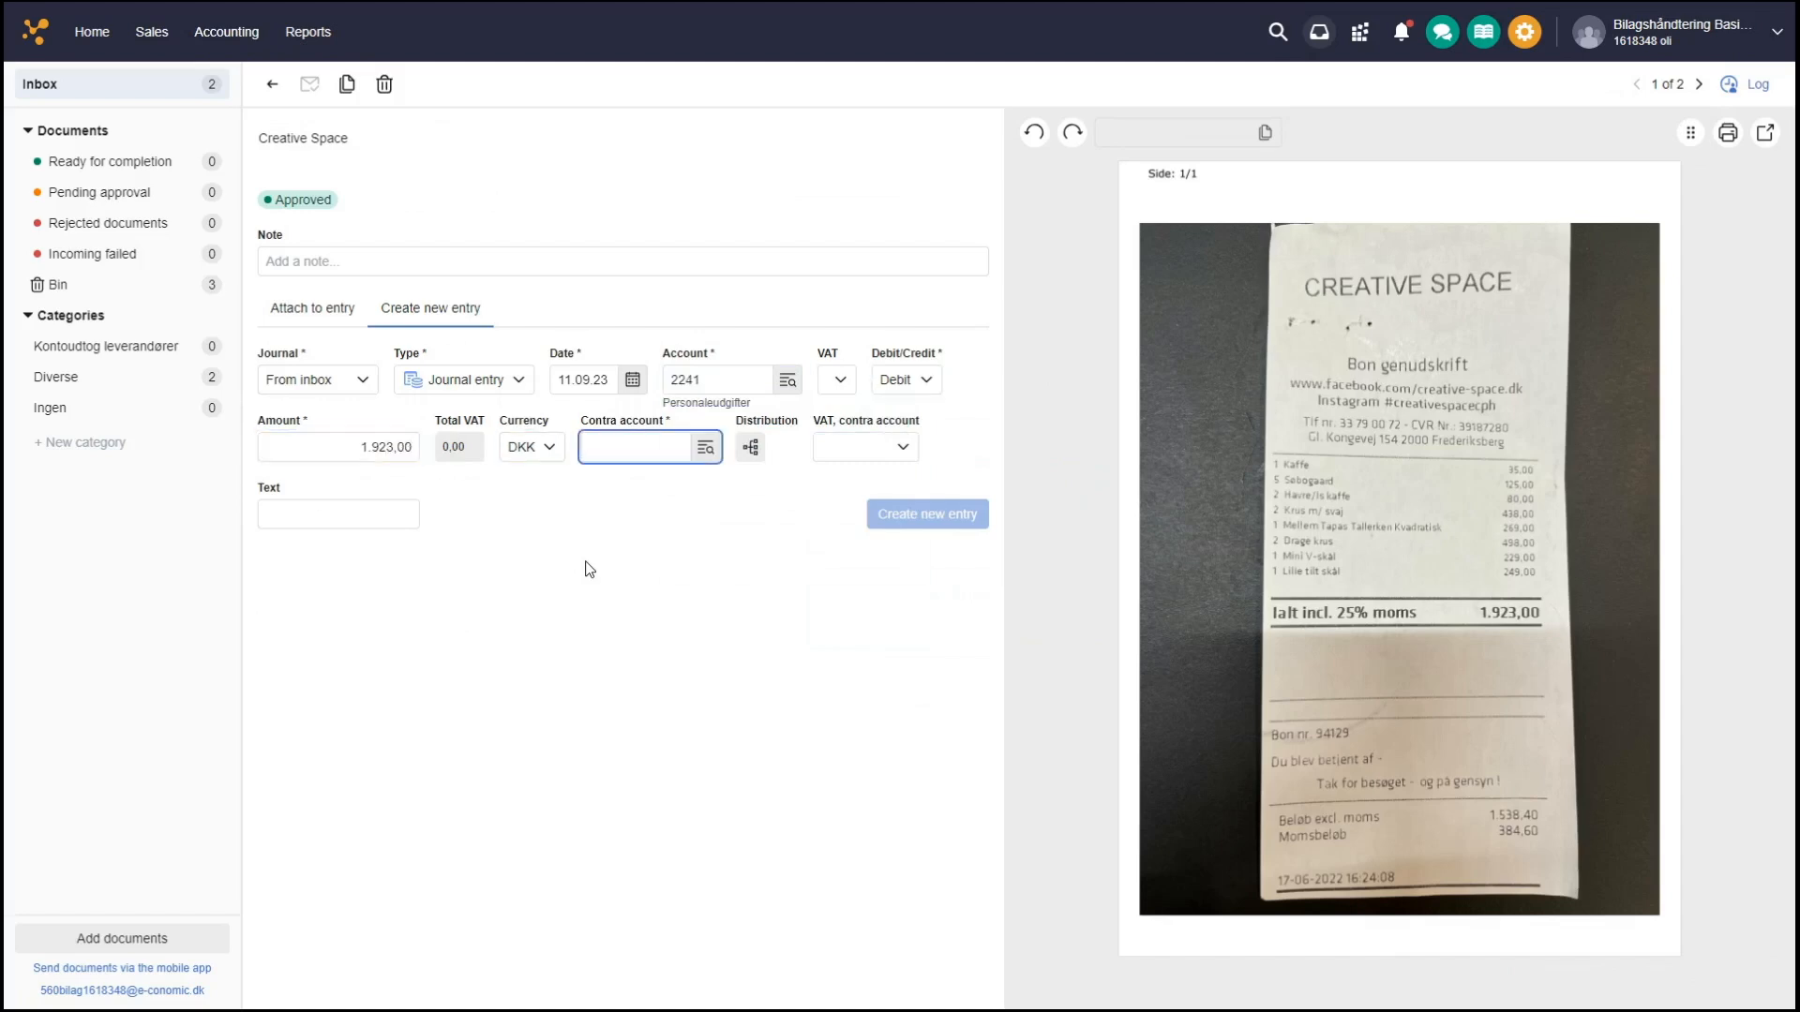
type("4310")
key("Tab")
- Enter the entry text "Creative space - teamnight" and create the new entry from the Creative Space receipt
key("Tab")
key("Tab")
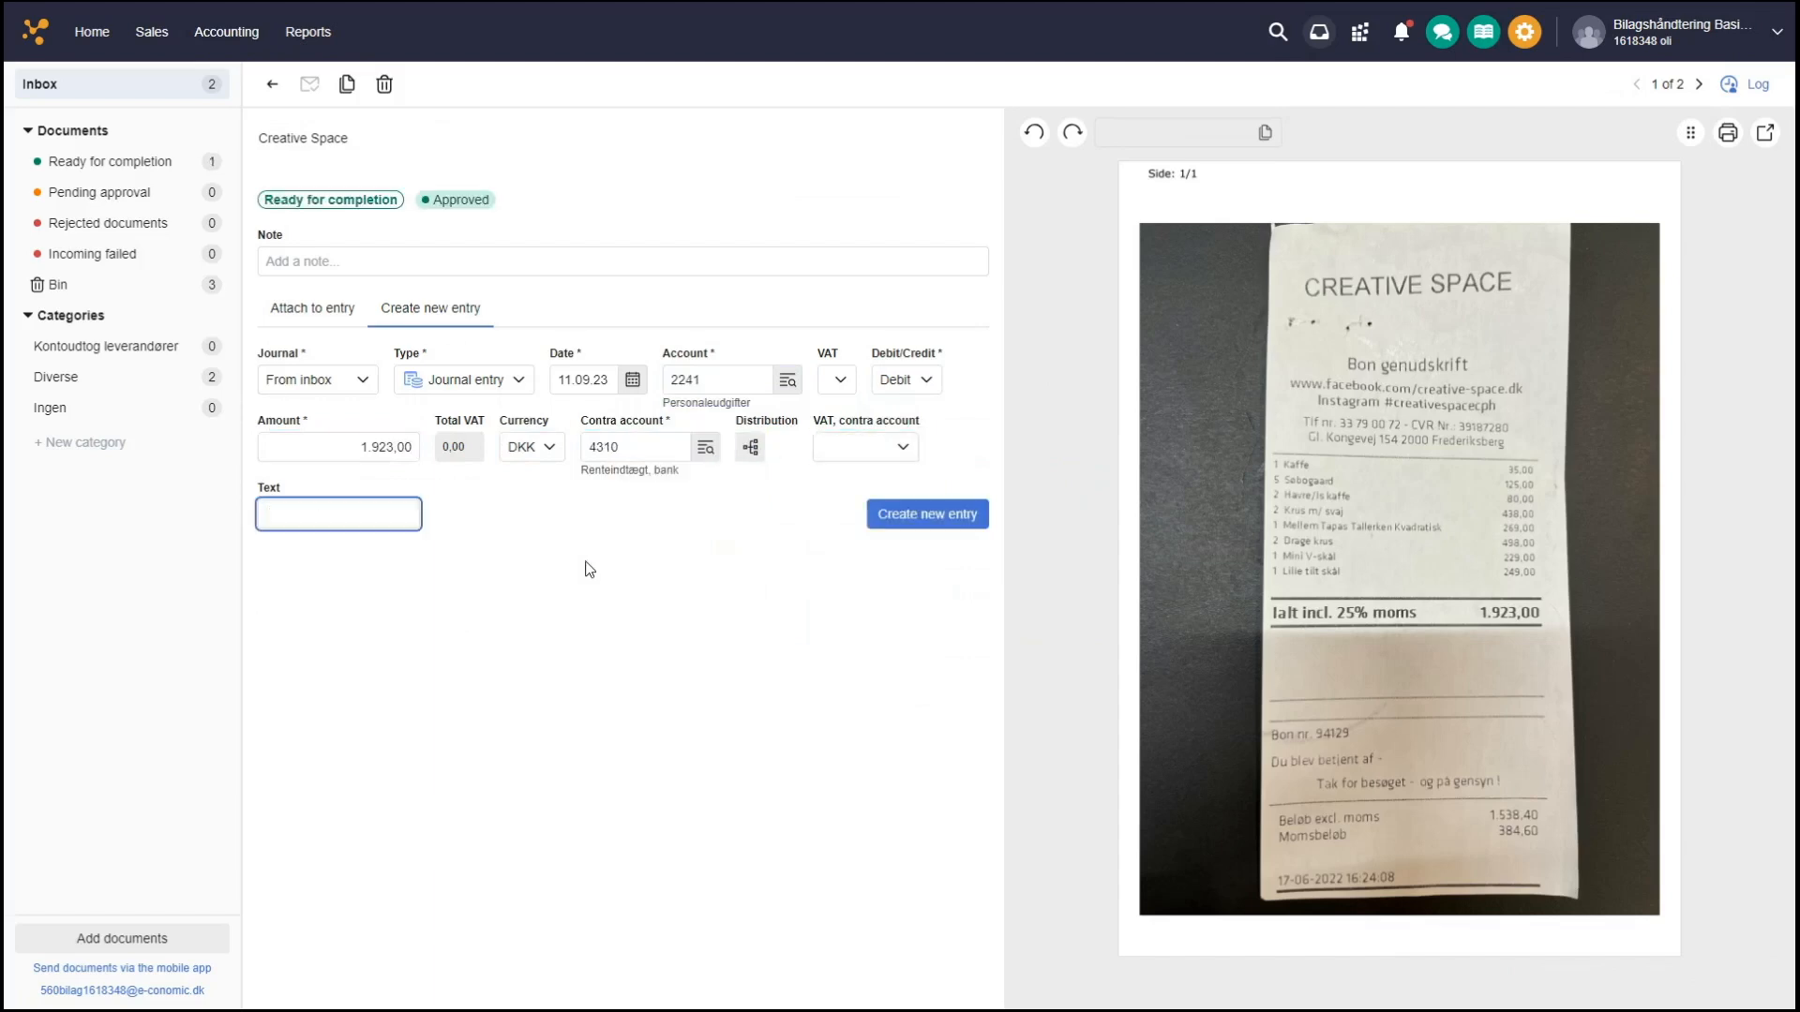
type("Creative space - teamnight")
left_click(589, 569)
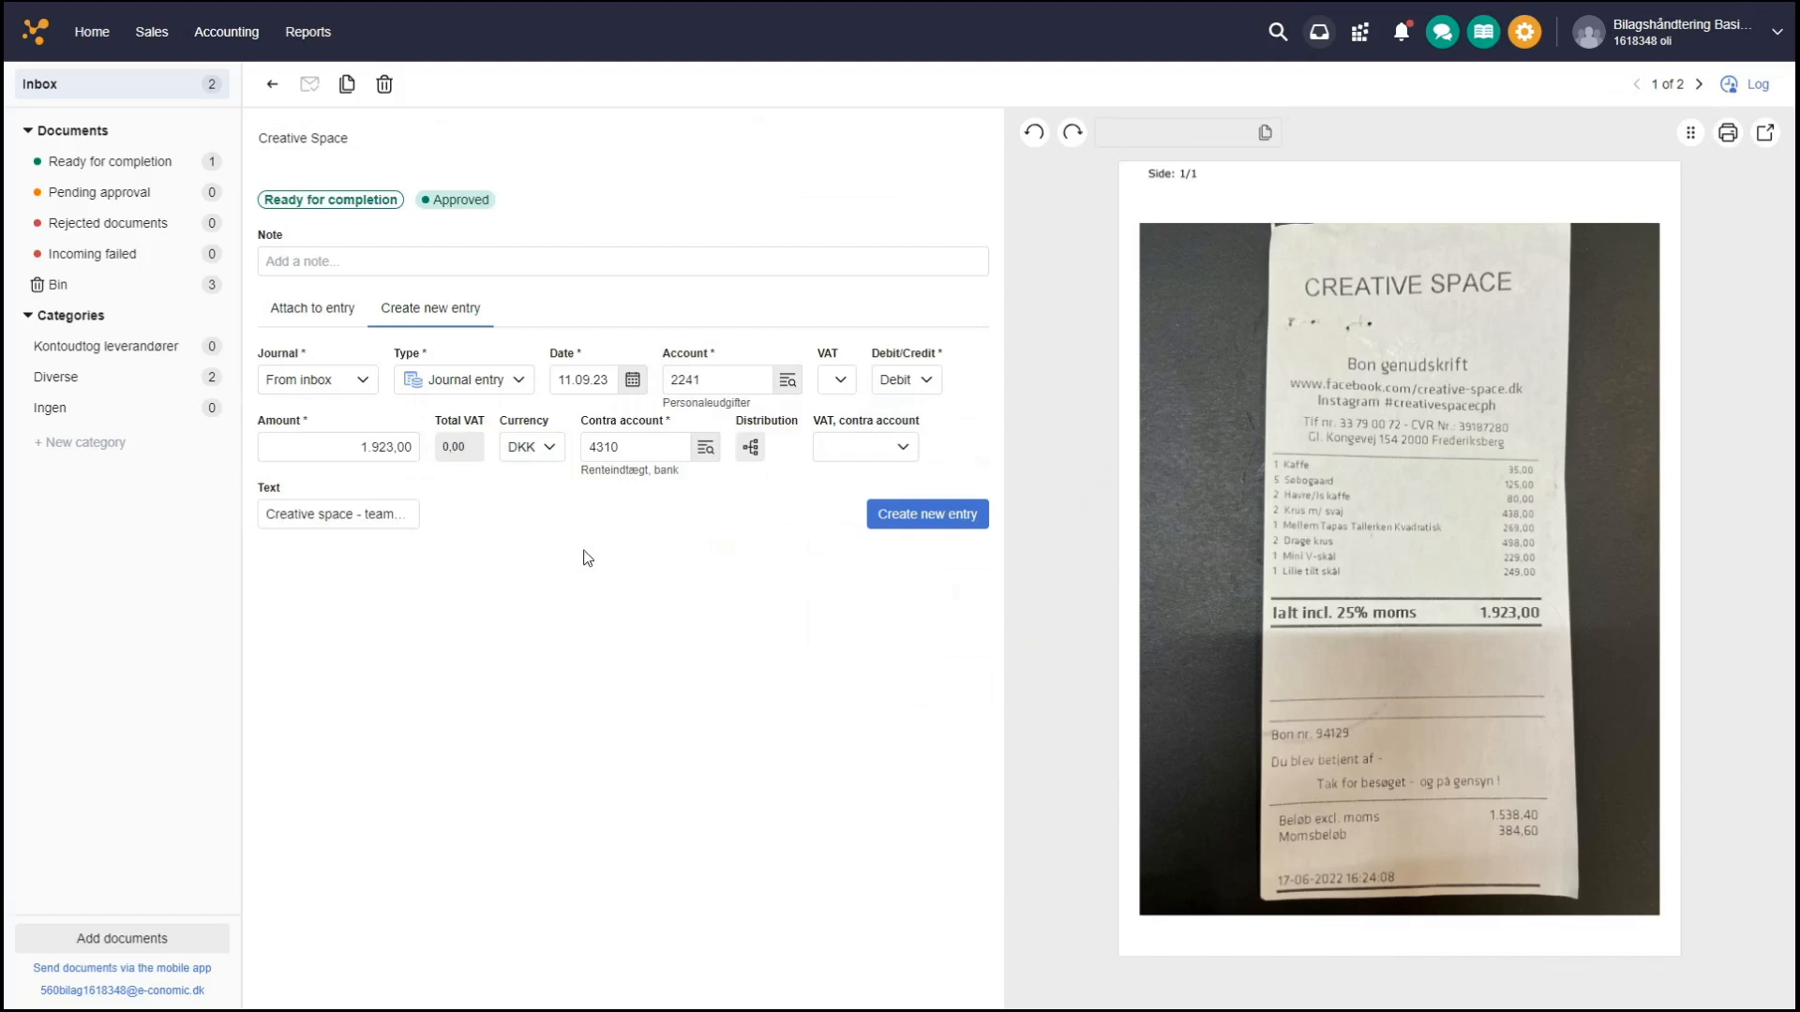
left_click(926, 518)
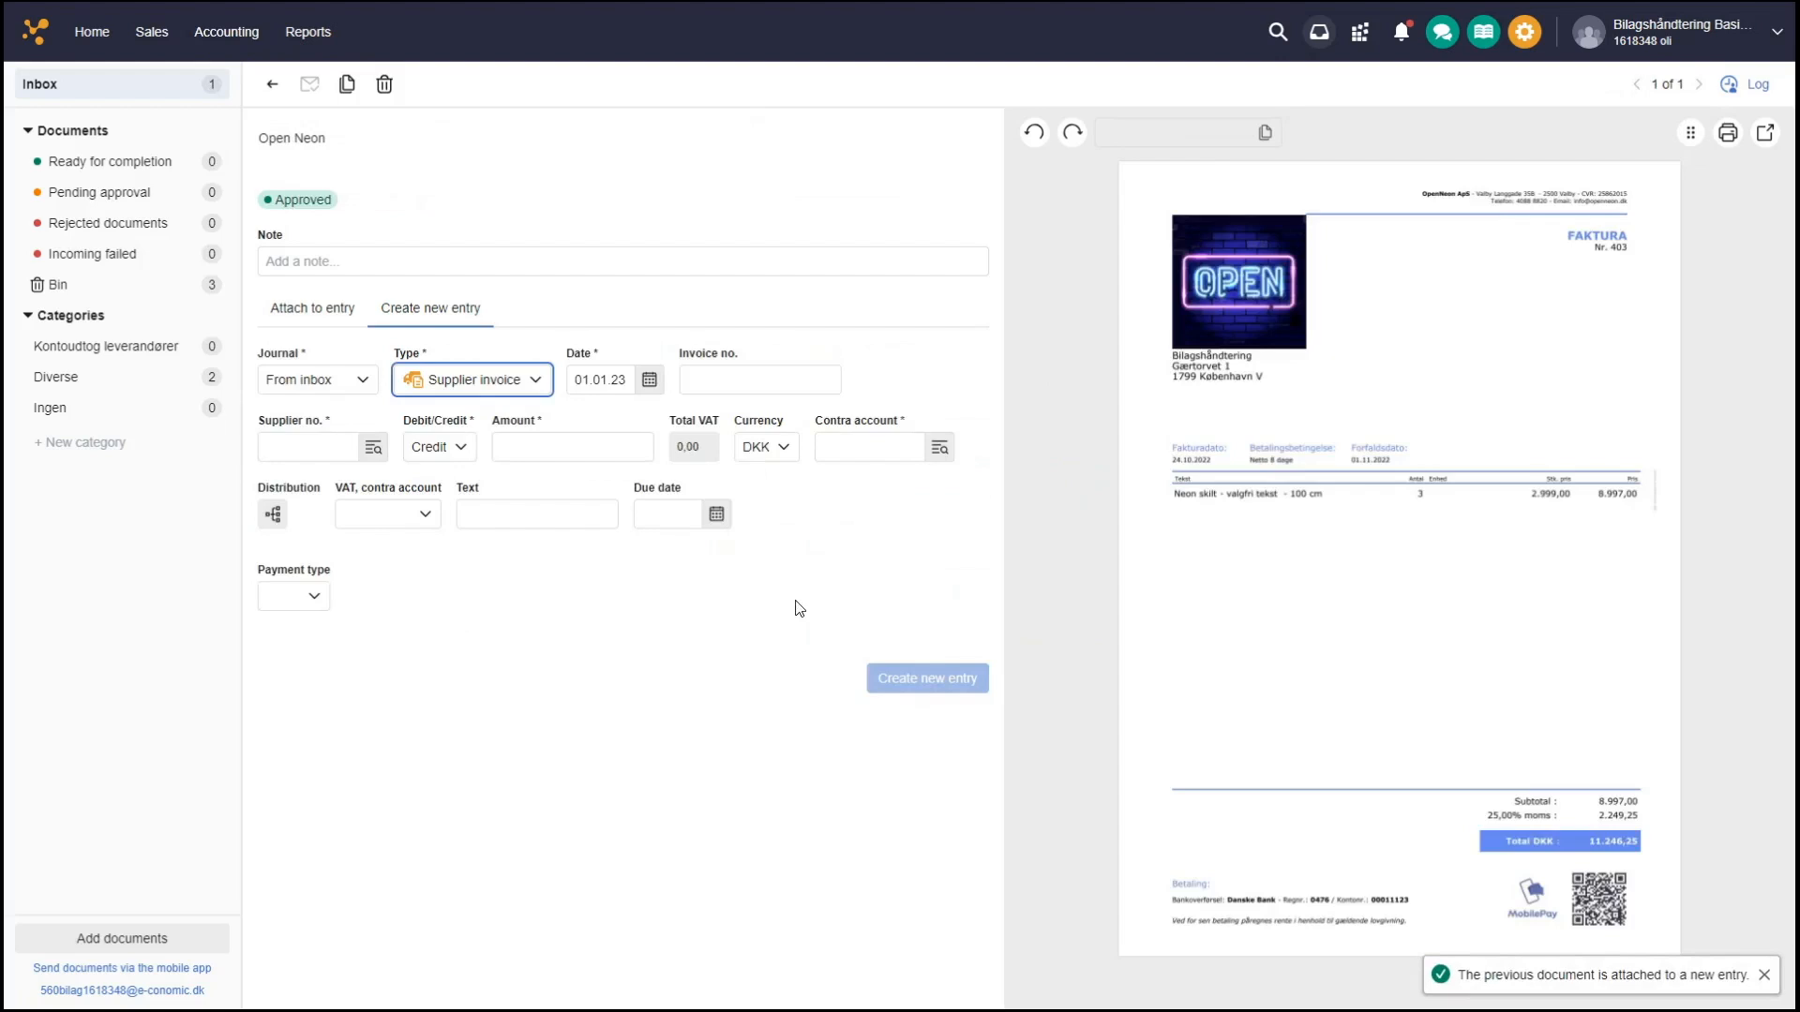
- Set the entry date for the Open Neon supplier invoice to 24.10.22
key("Tab")
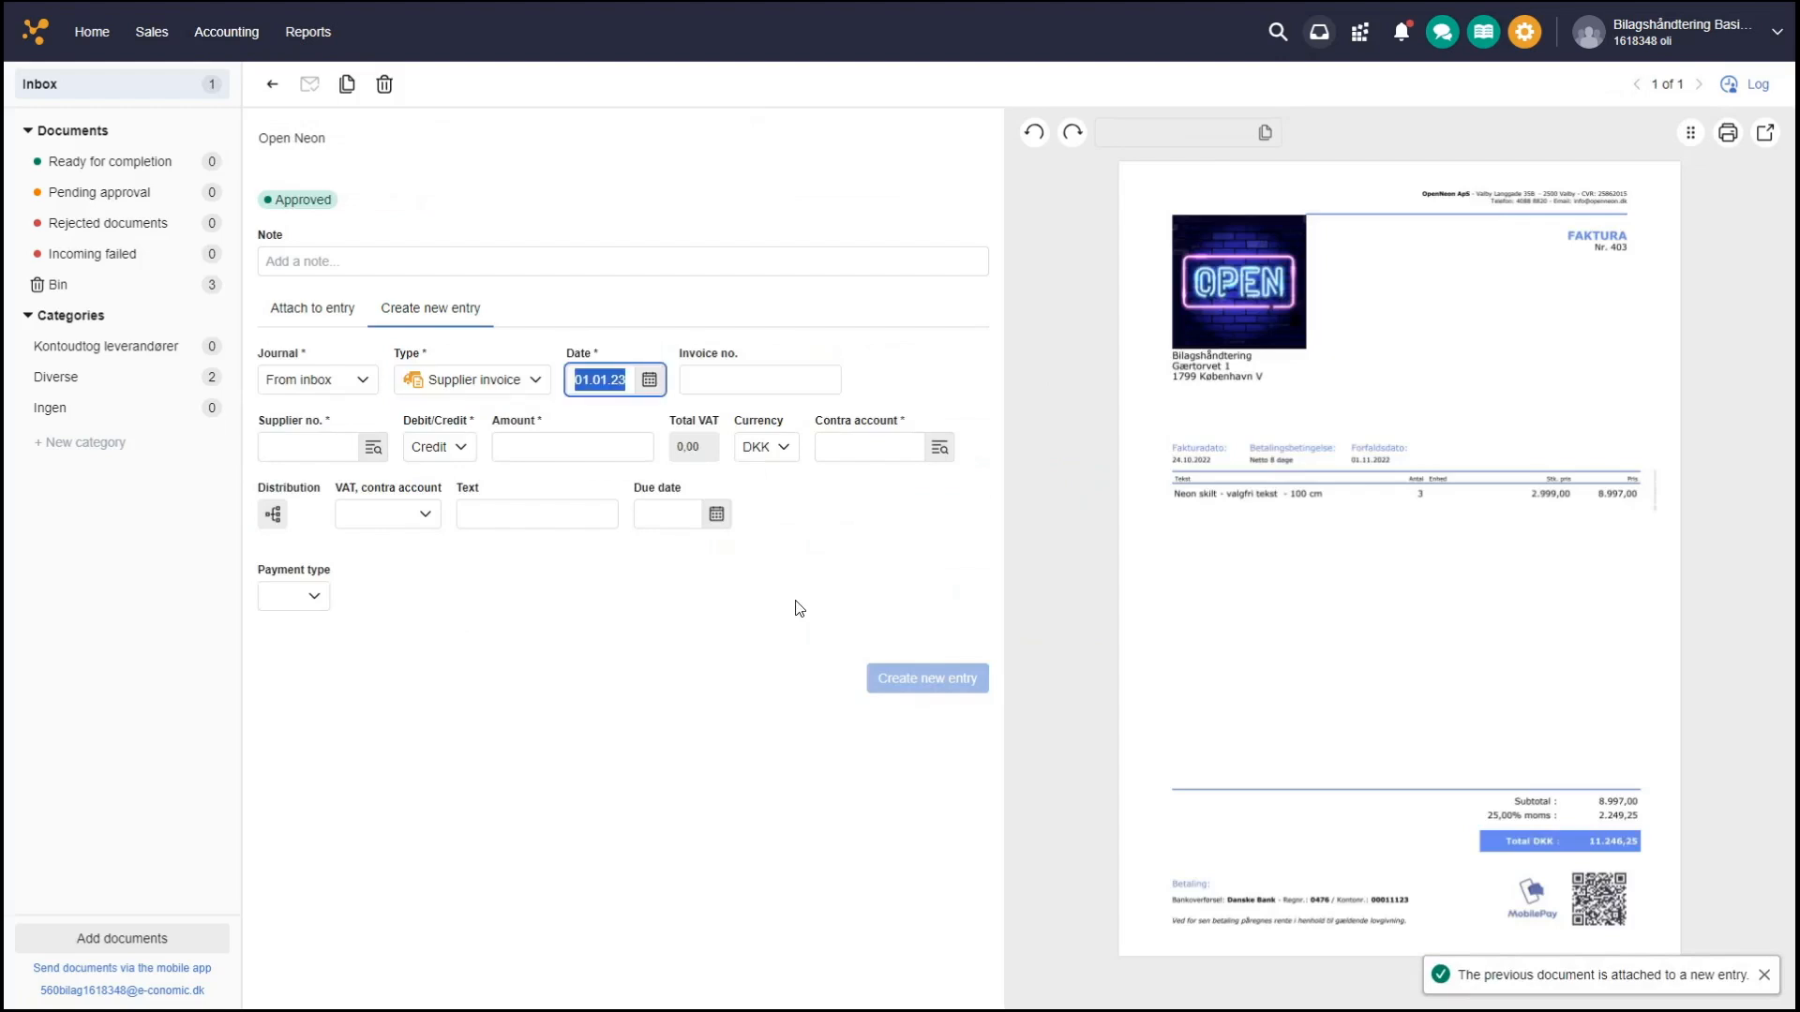
type("241022")
key("Tab")
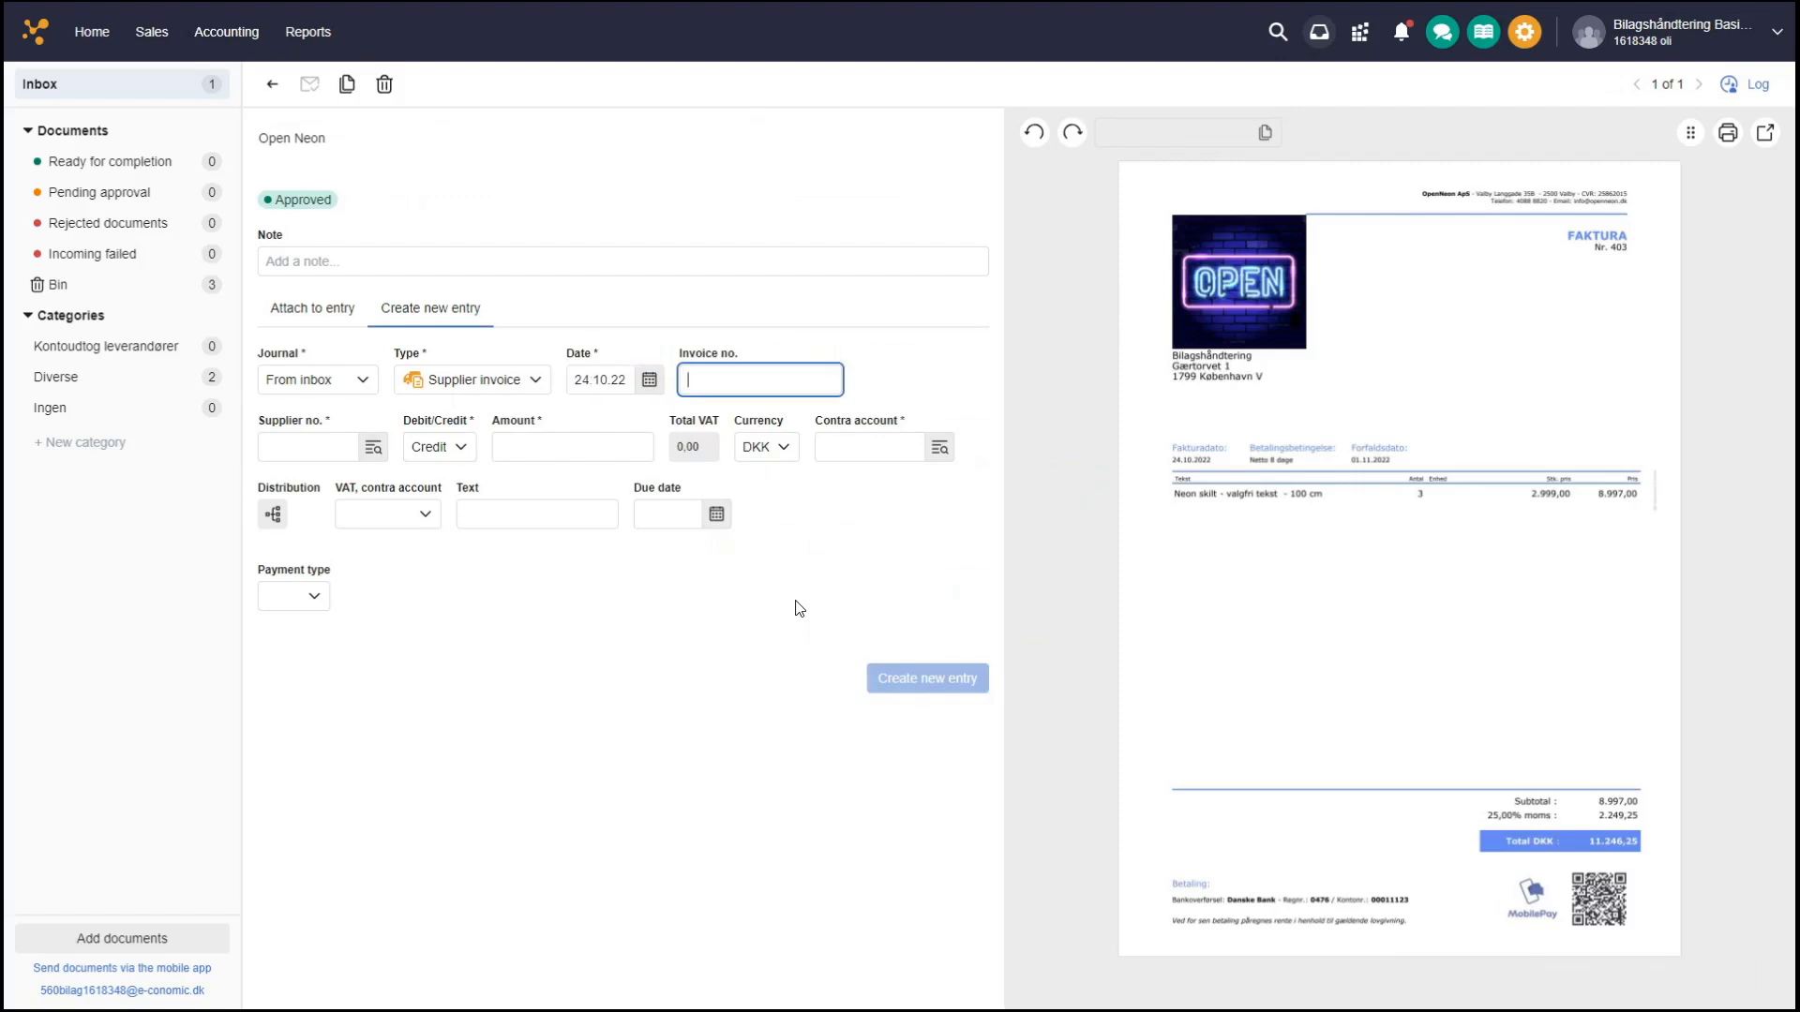
- Enter invoice number 403 as printed on the invoice and select Open Neon as the supplier
type("403")
key("Tab")
key("Tab")
left_click(325, 445)
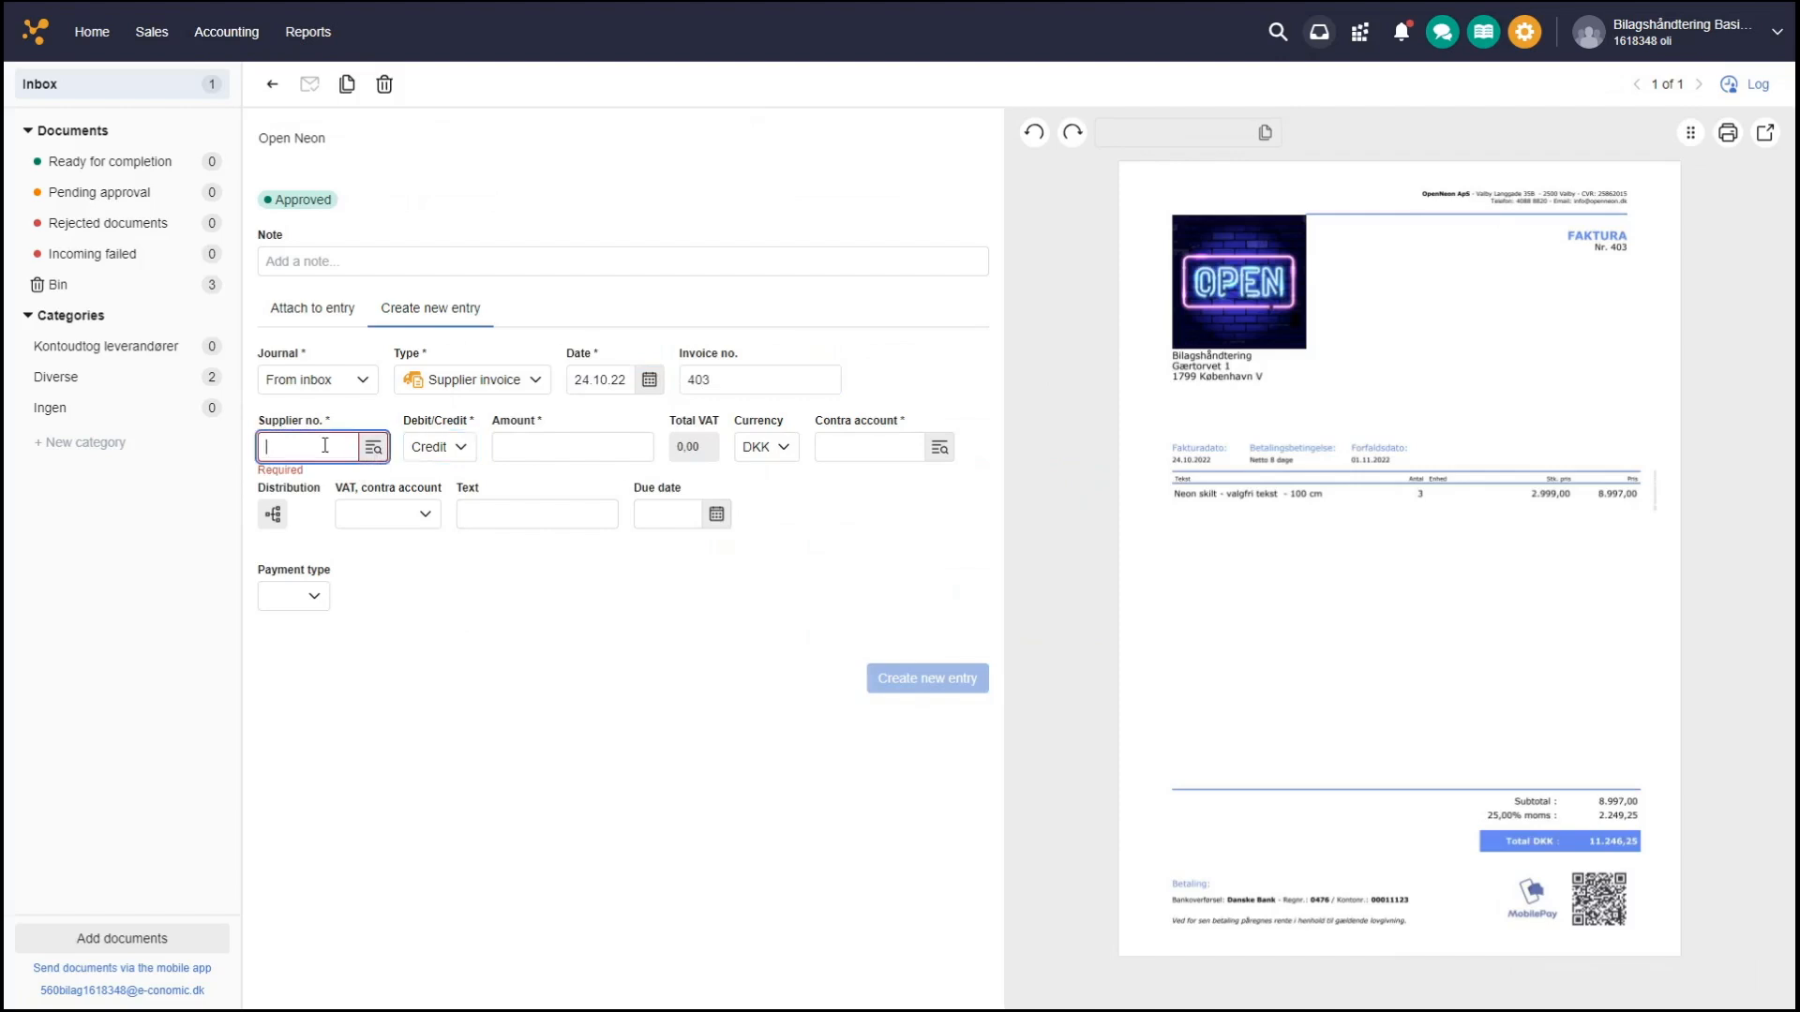
type("open")
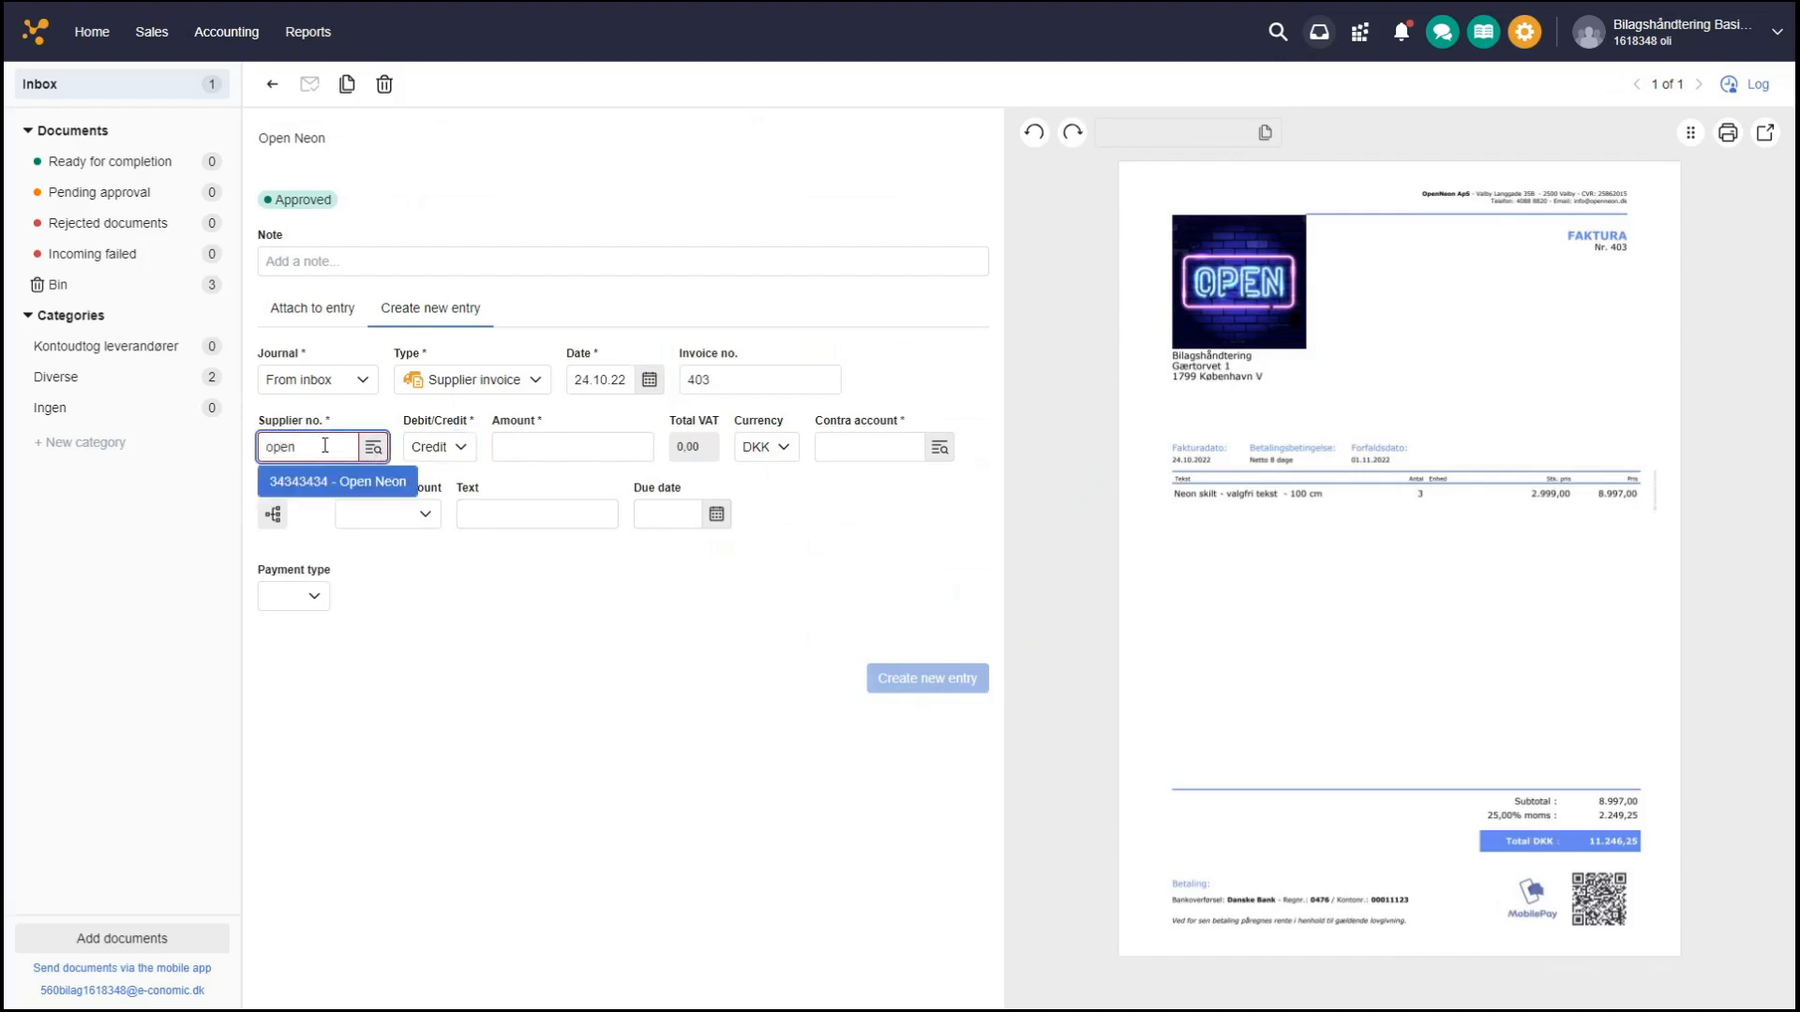
key("Tab")
key("Tab")
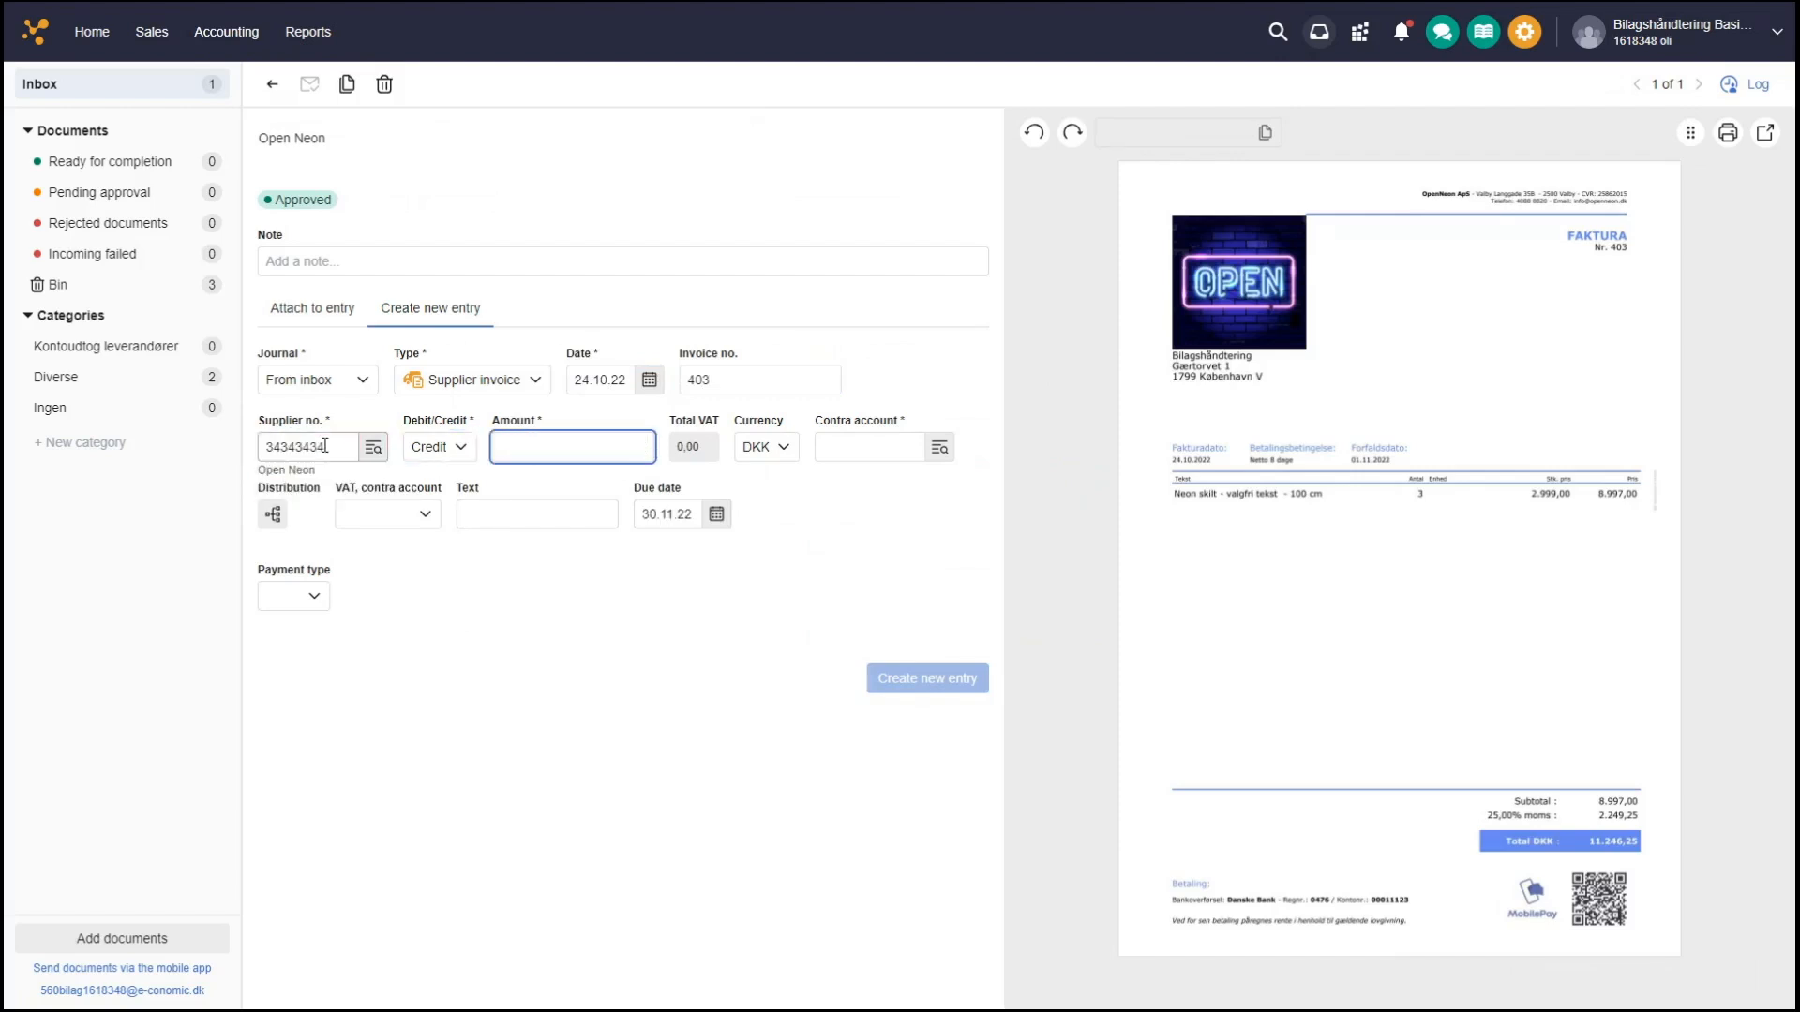
- Enter the amount 11.246,25 and set the contra account to 2241 - Personaleudgifter for the Open Neon invoice
type("11.246,25")
key("Tab")
key("Tab")
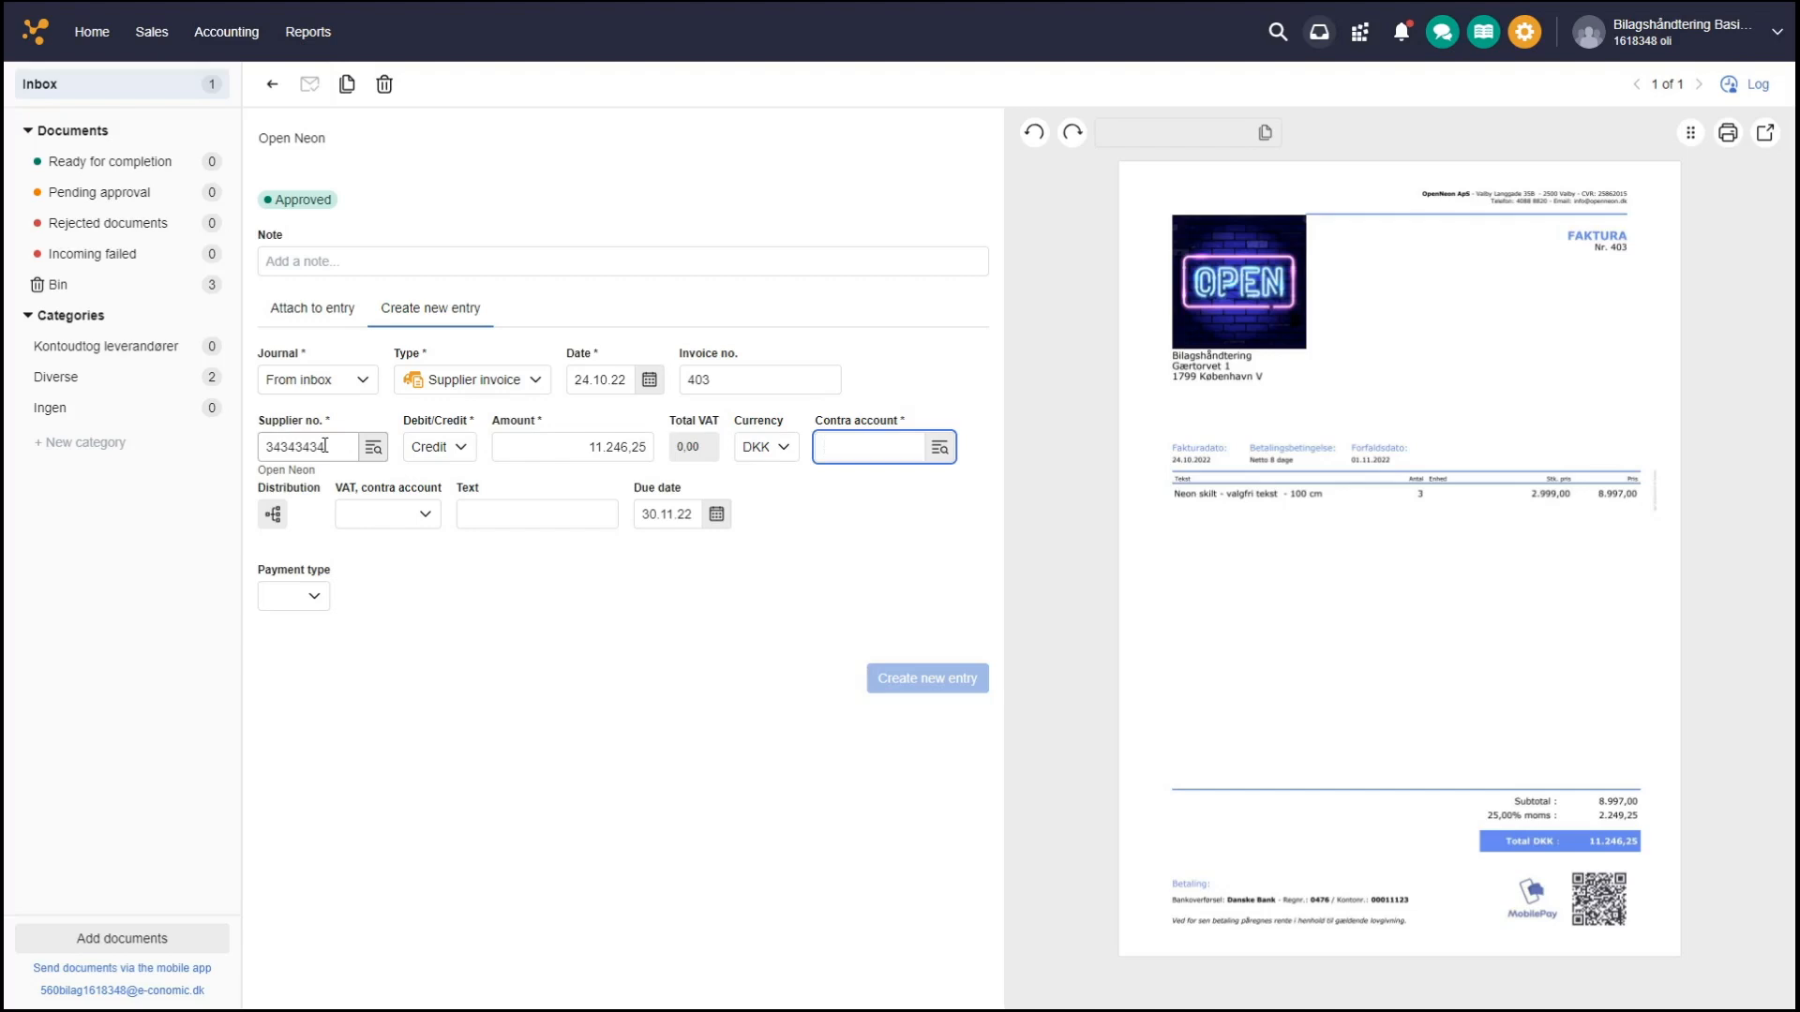
type("per")
key("Down")
key("Tab")
- Enter the entry text "Neon skilt" and create the new entry from the Open Neon document
key("Tab")
key("Tab")
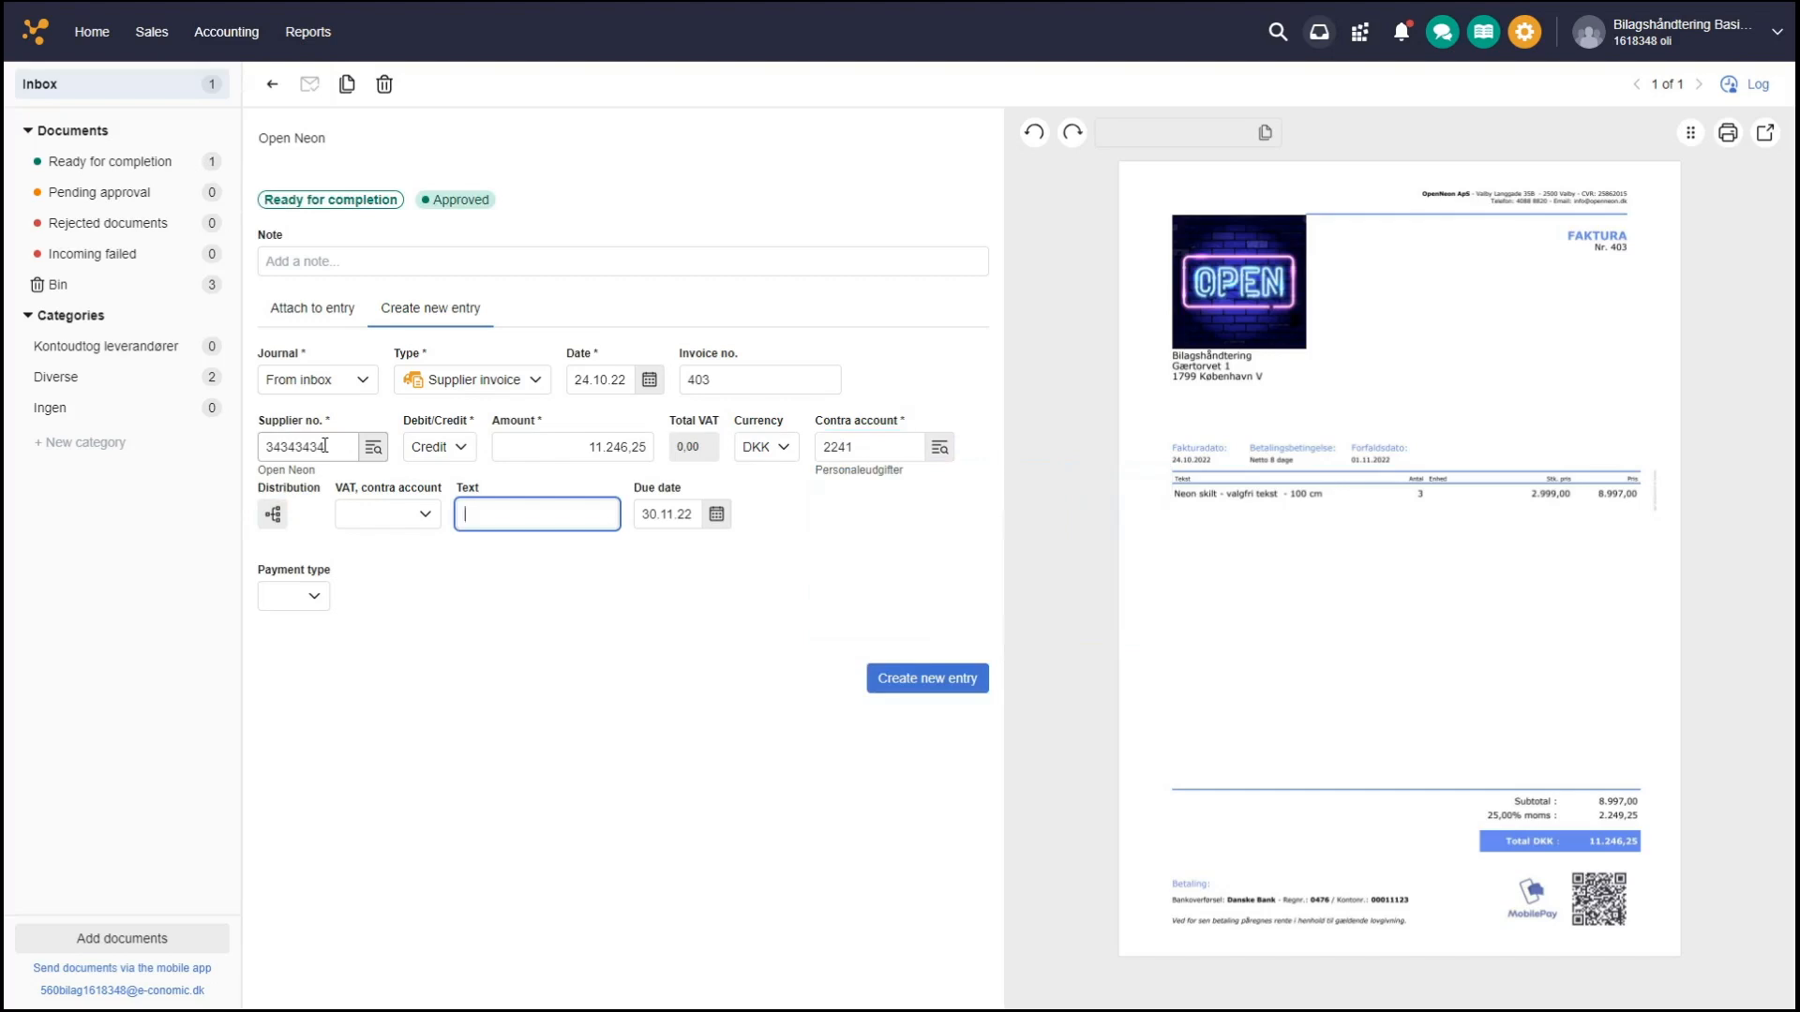
type("Neon skilt")
left_click(453, 605)
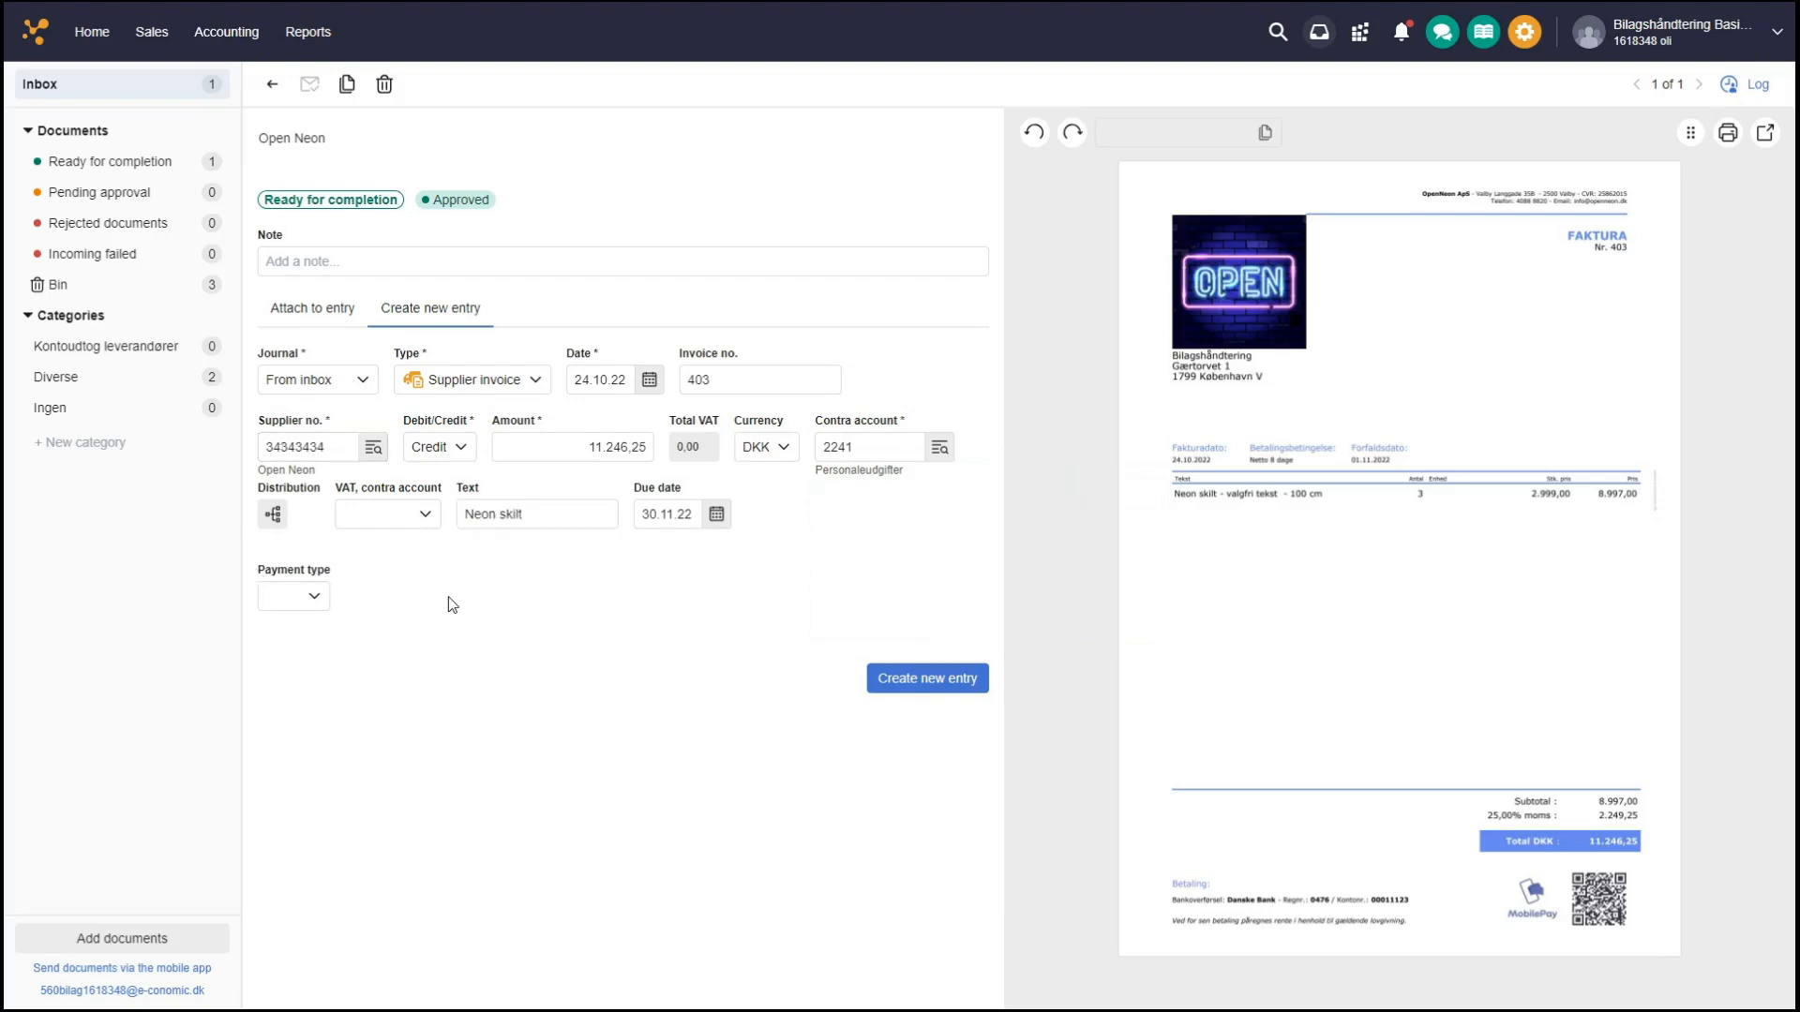
left_click(909, 678)
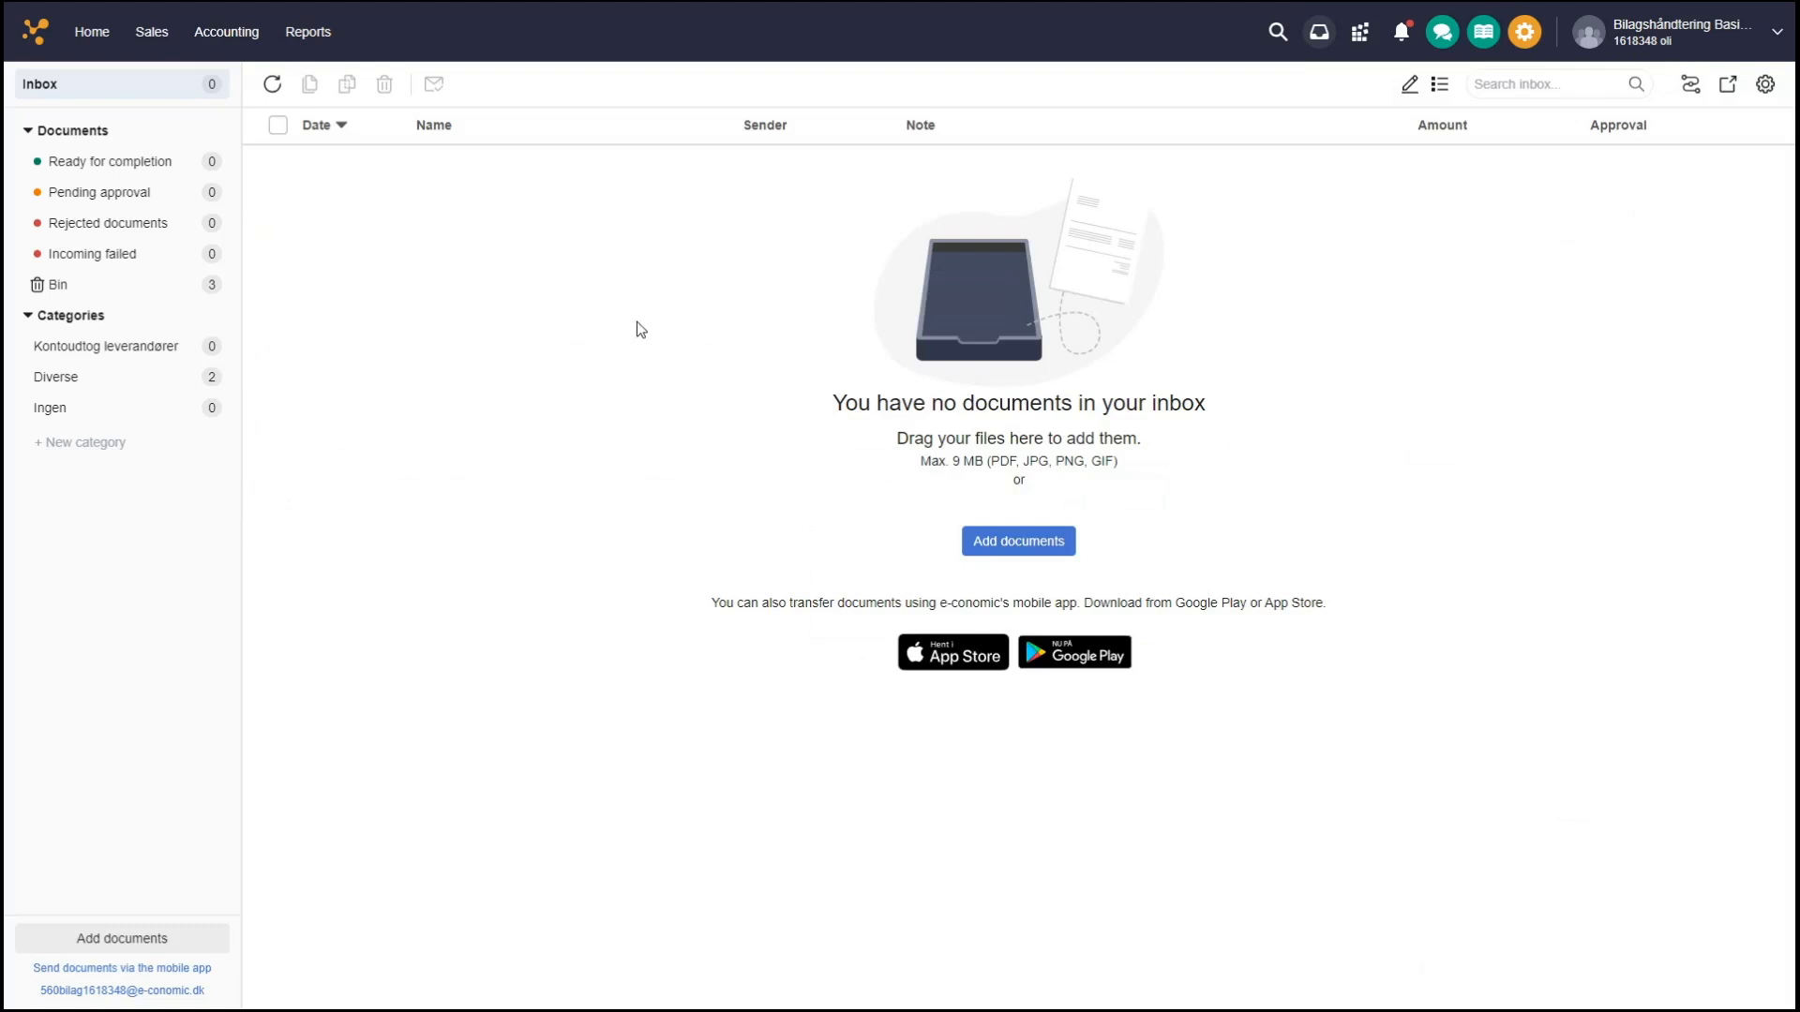
- Open the From inbox journal and examine the invoice date on the document attached to entry 600
left_click(225, 32)
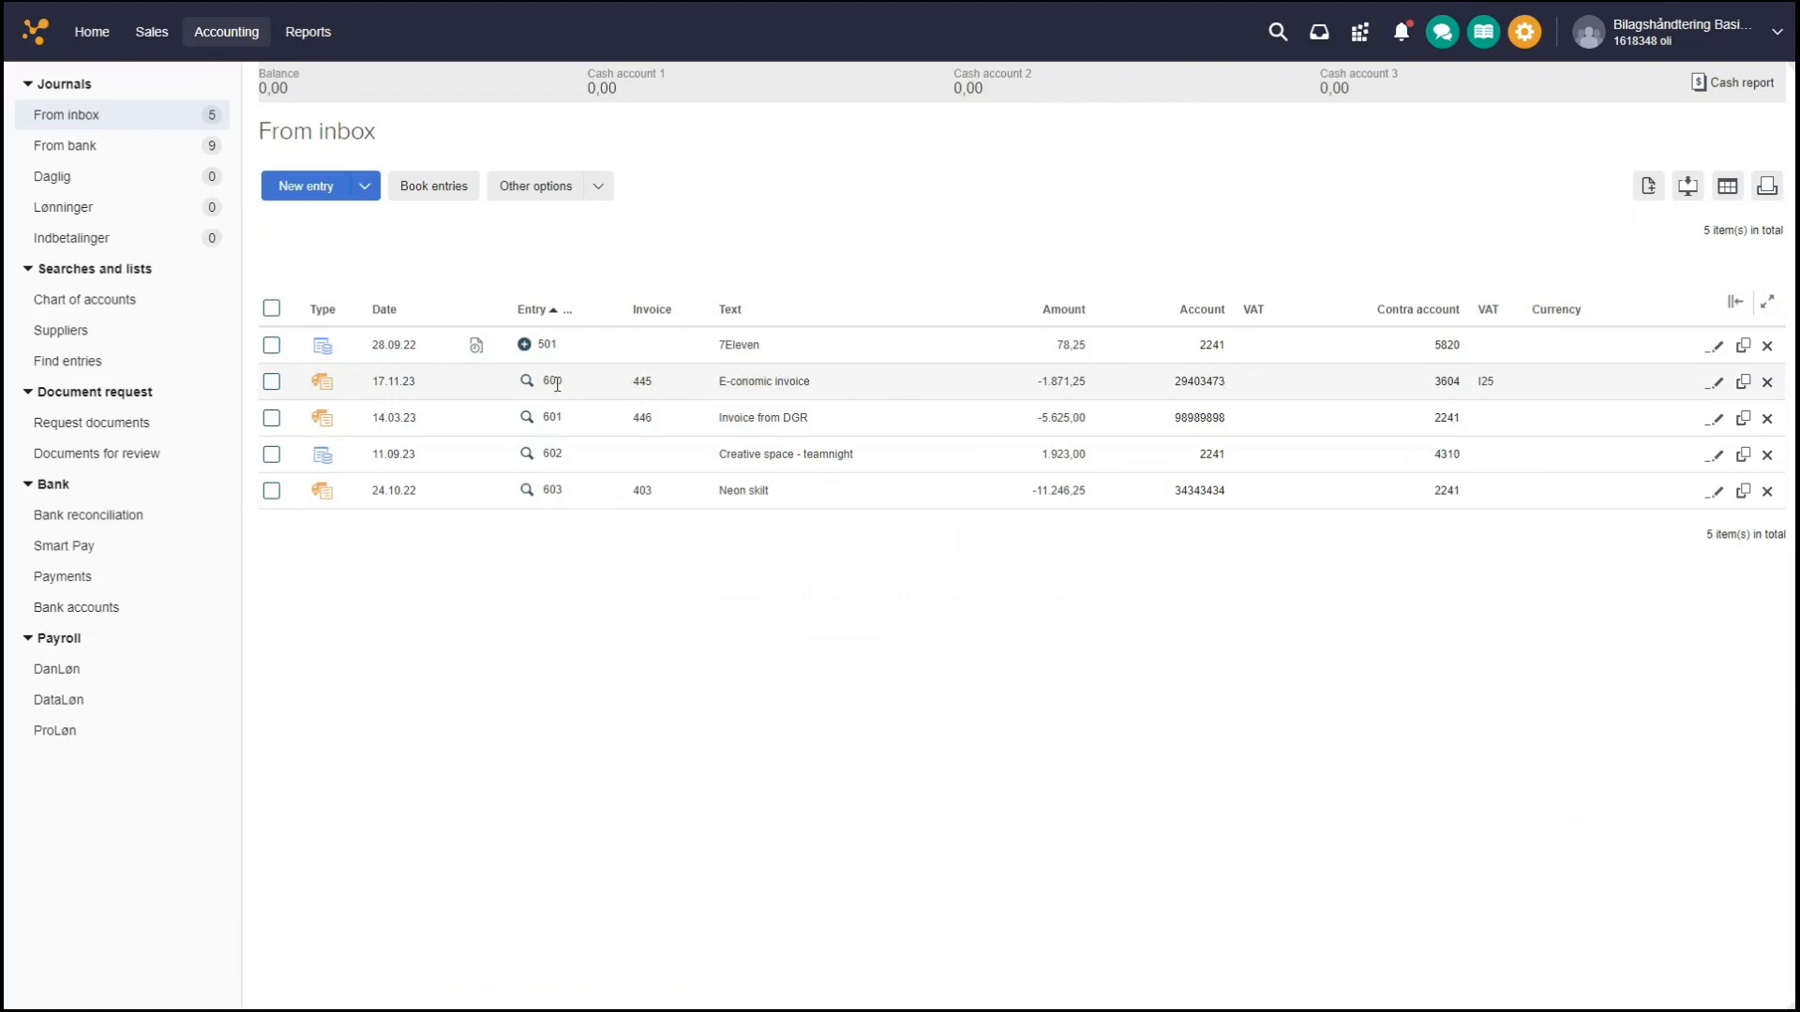
left_click(524, 385)
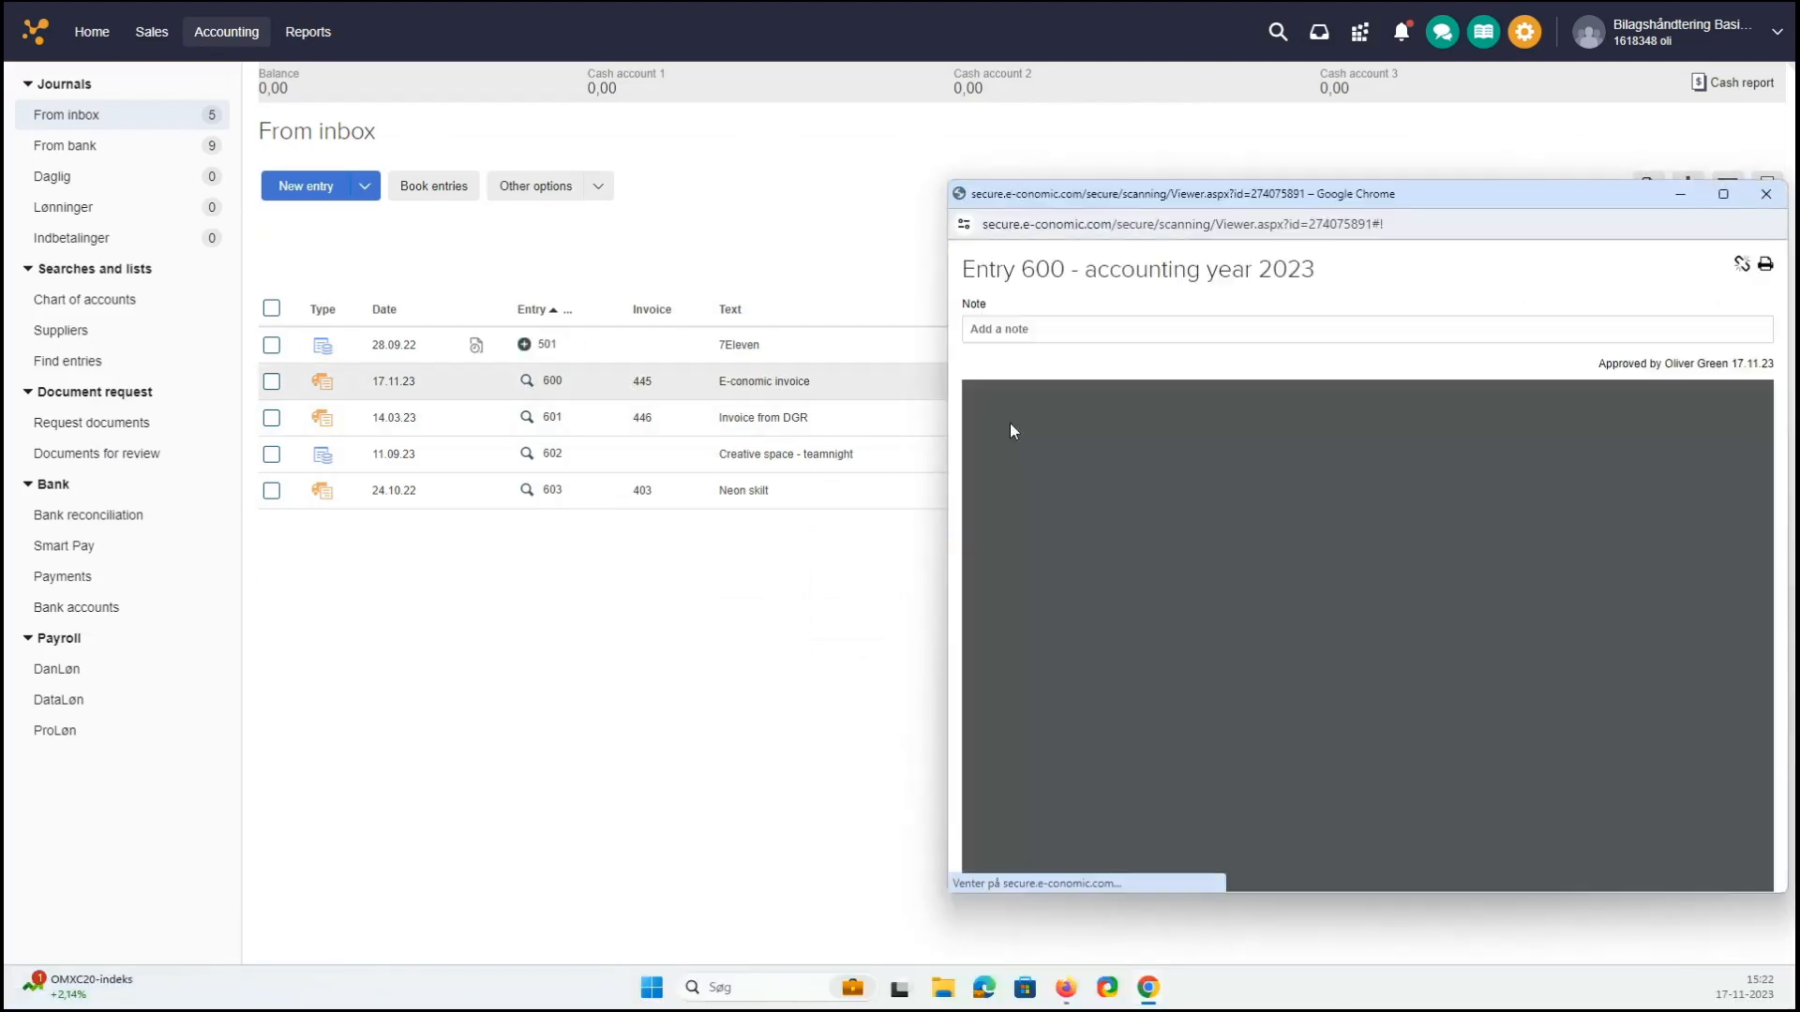
scroll(1411, 493, "down", 1)
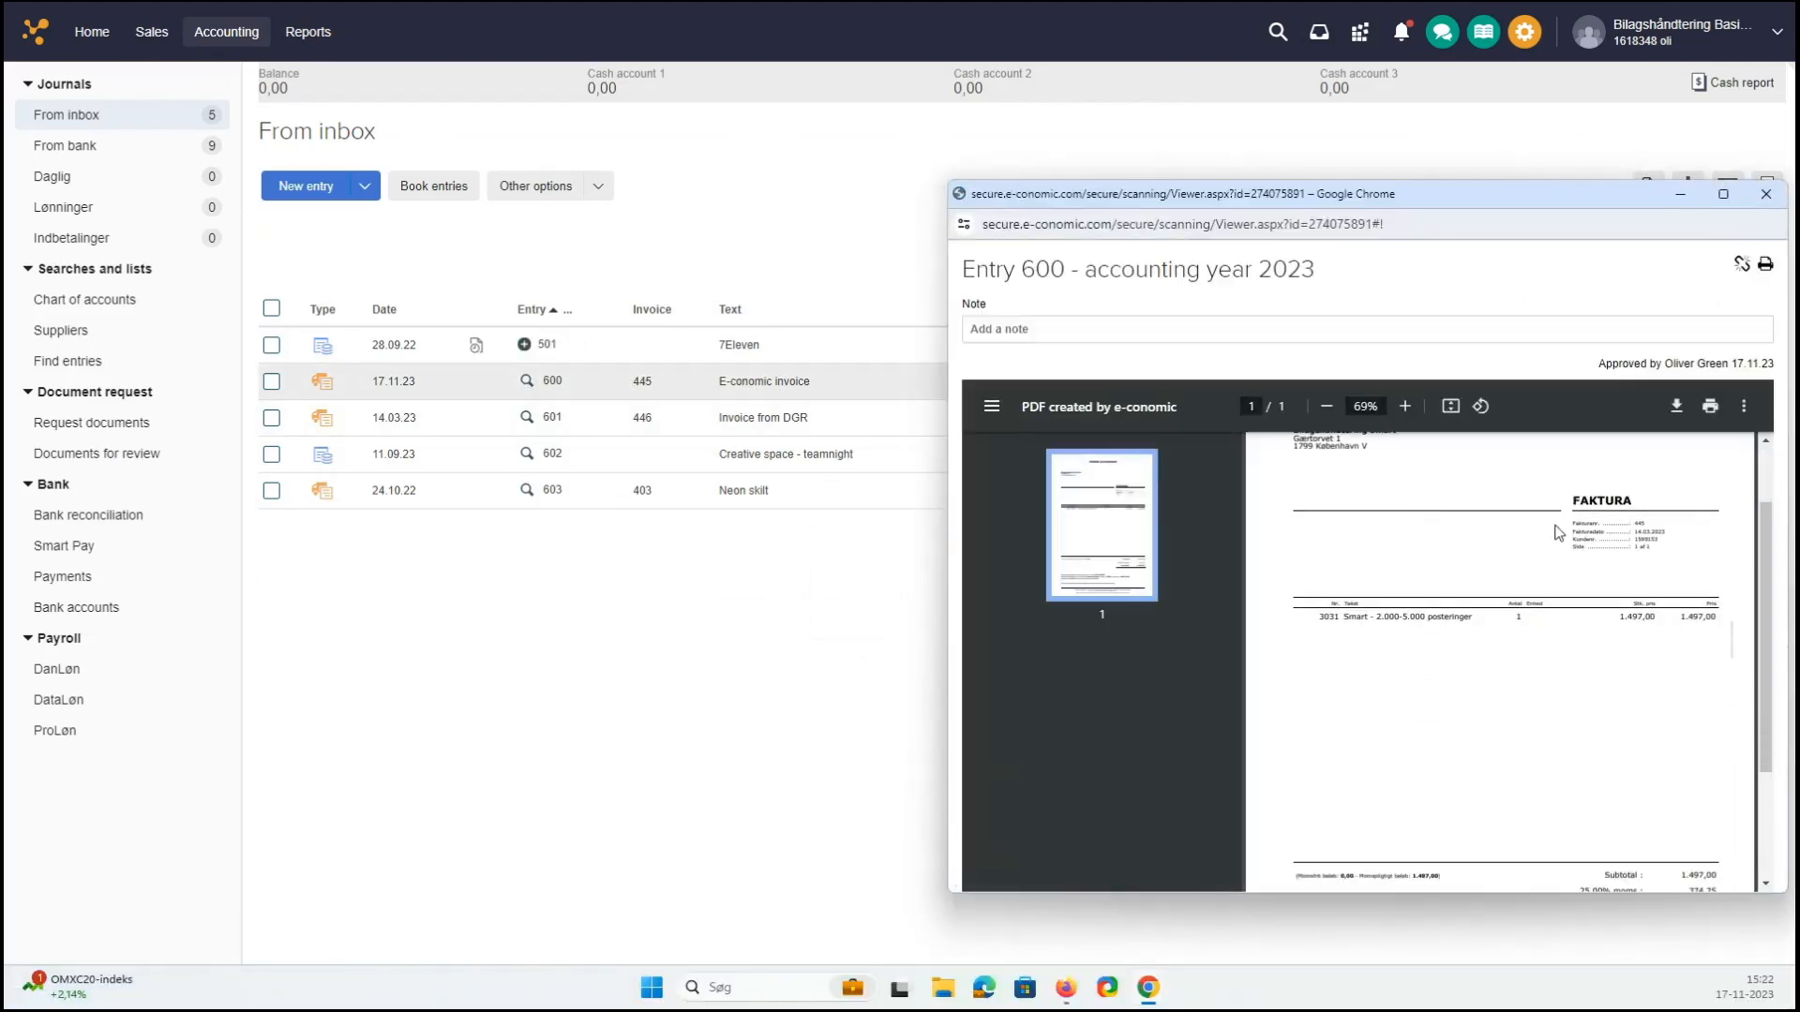
left_click(1723, 194)
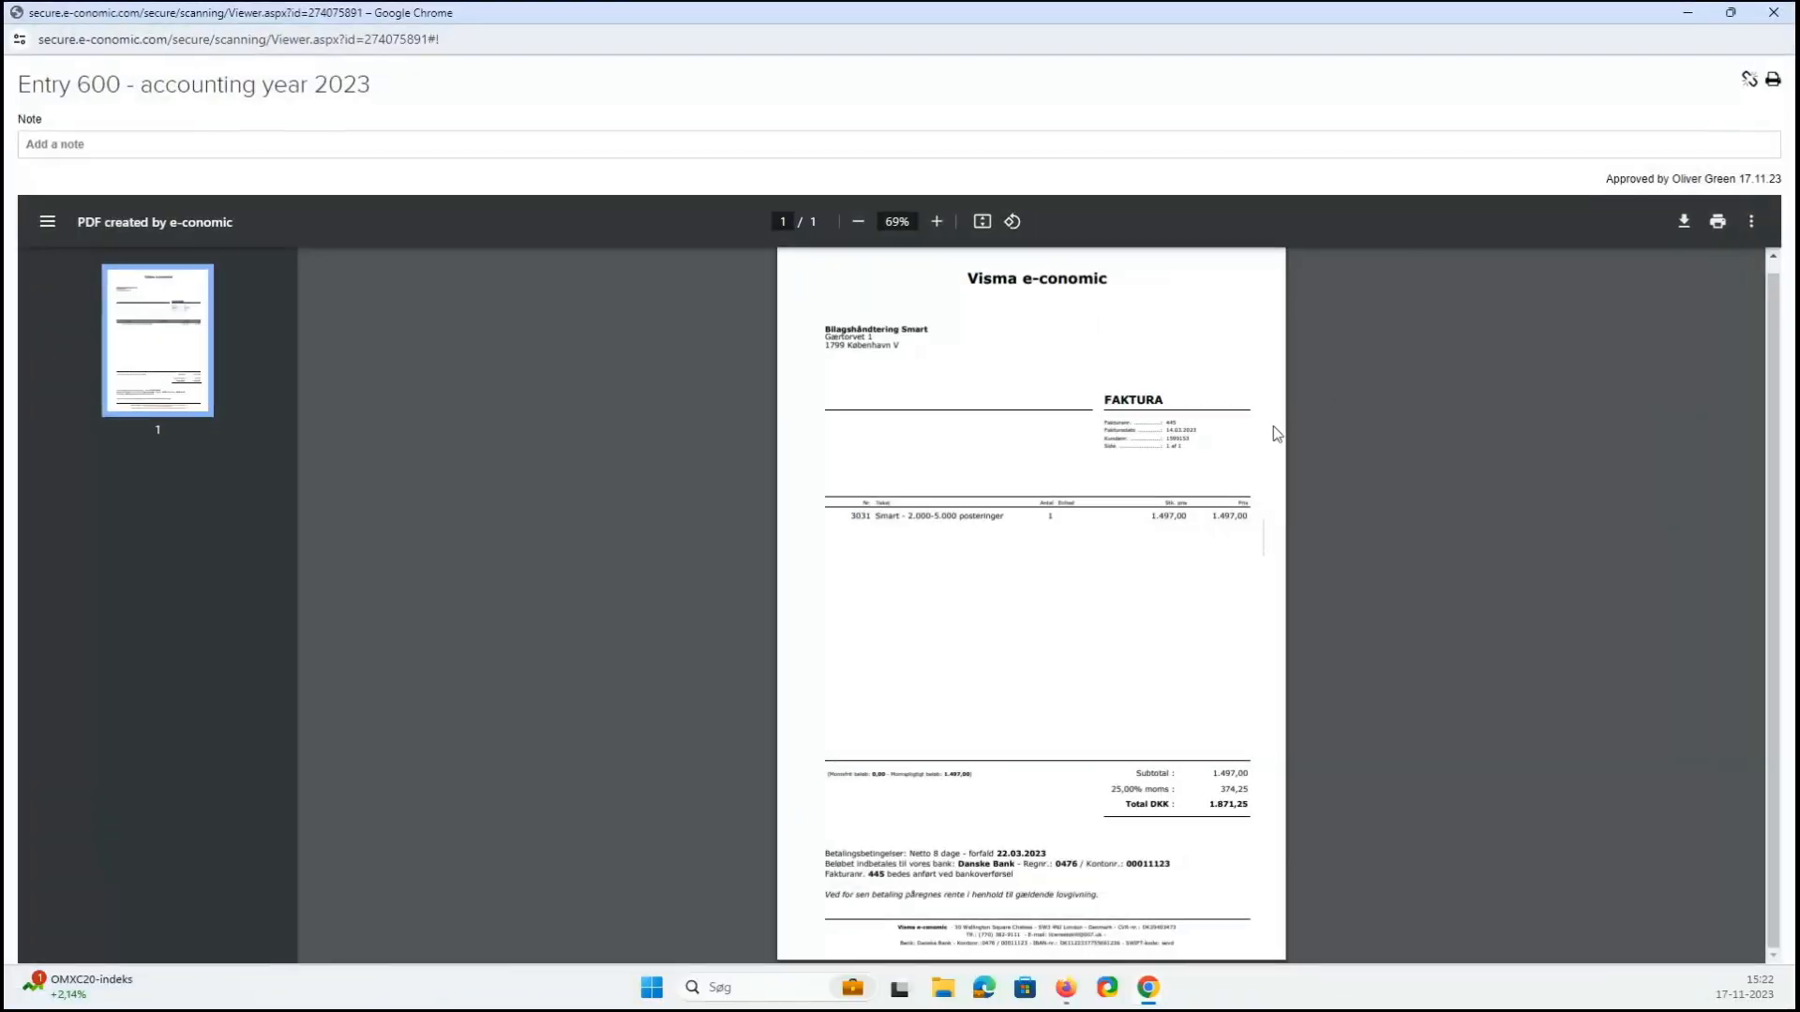
left_click(936, 221)
left_click(937, 221)
left_click(937, 222)
left_click(936, 222)
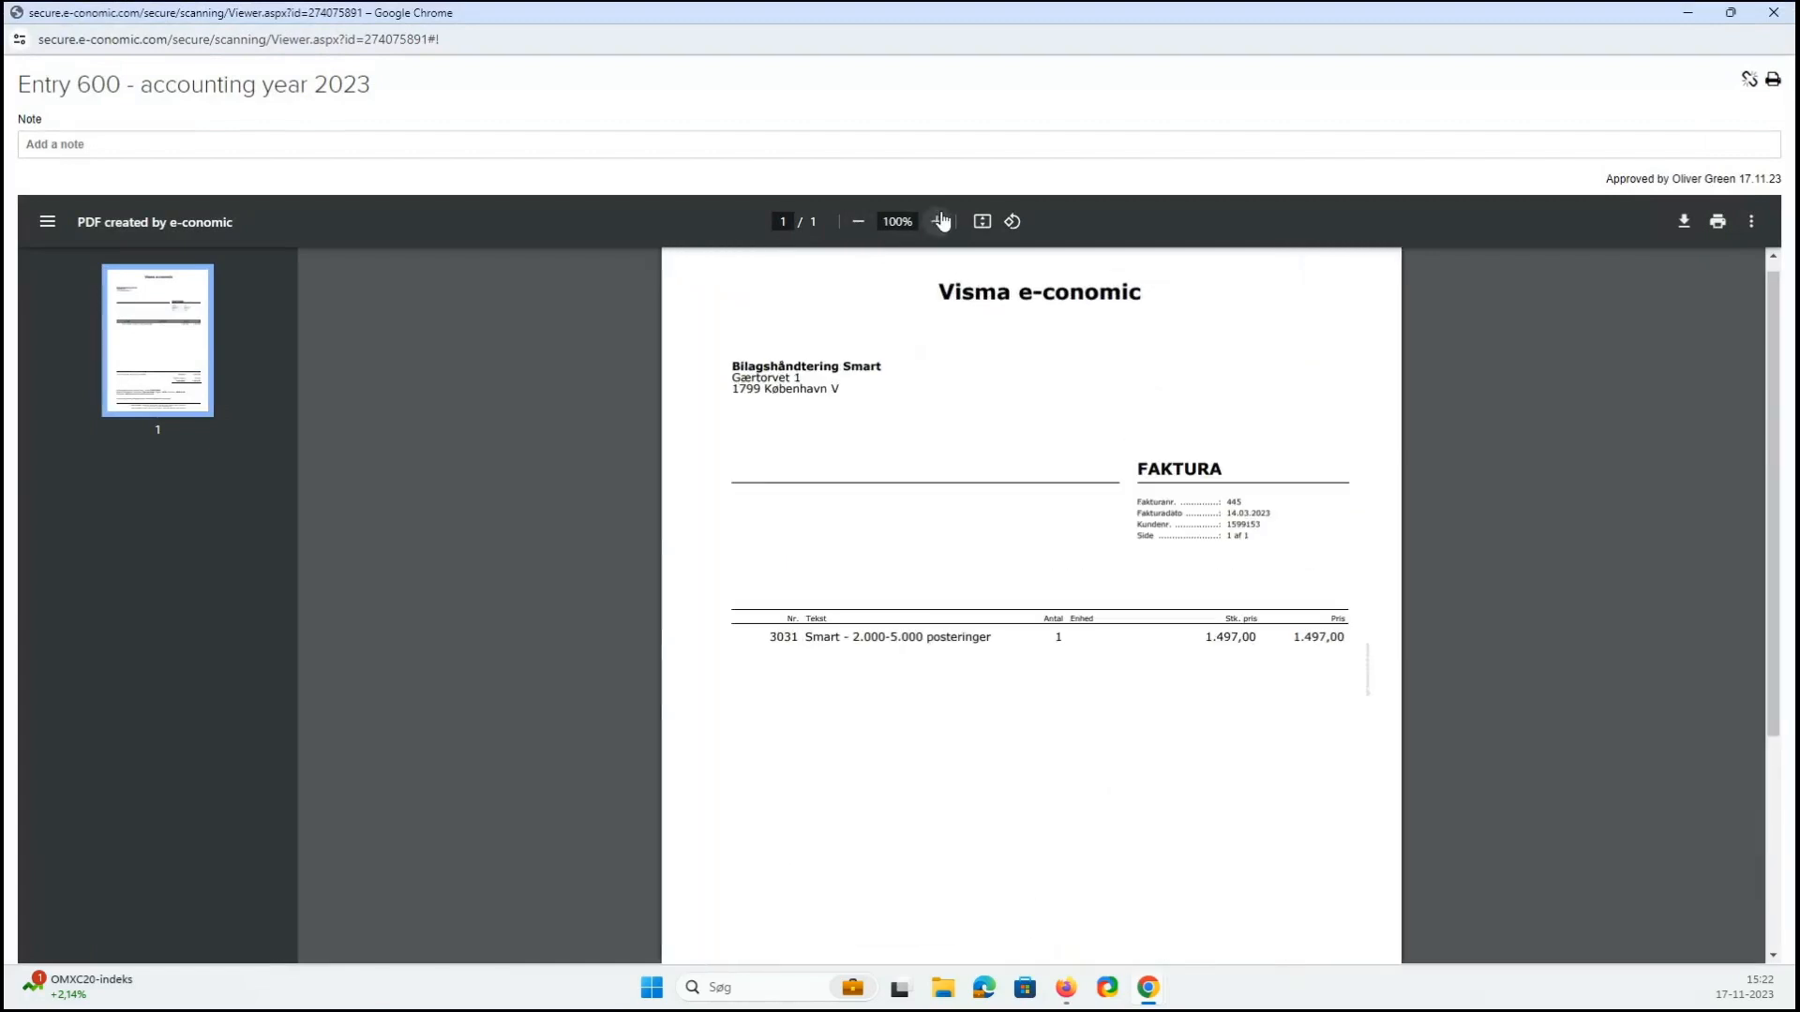
left_click(941, 221)
left_click_drag(1233, 541, 1295, 542)
left_click(1300, 540)
left_click(1770, 19)
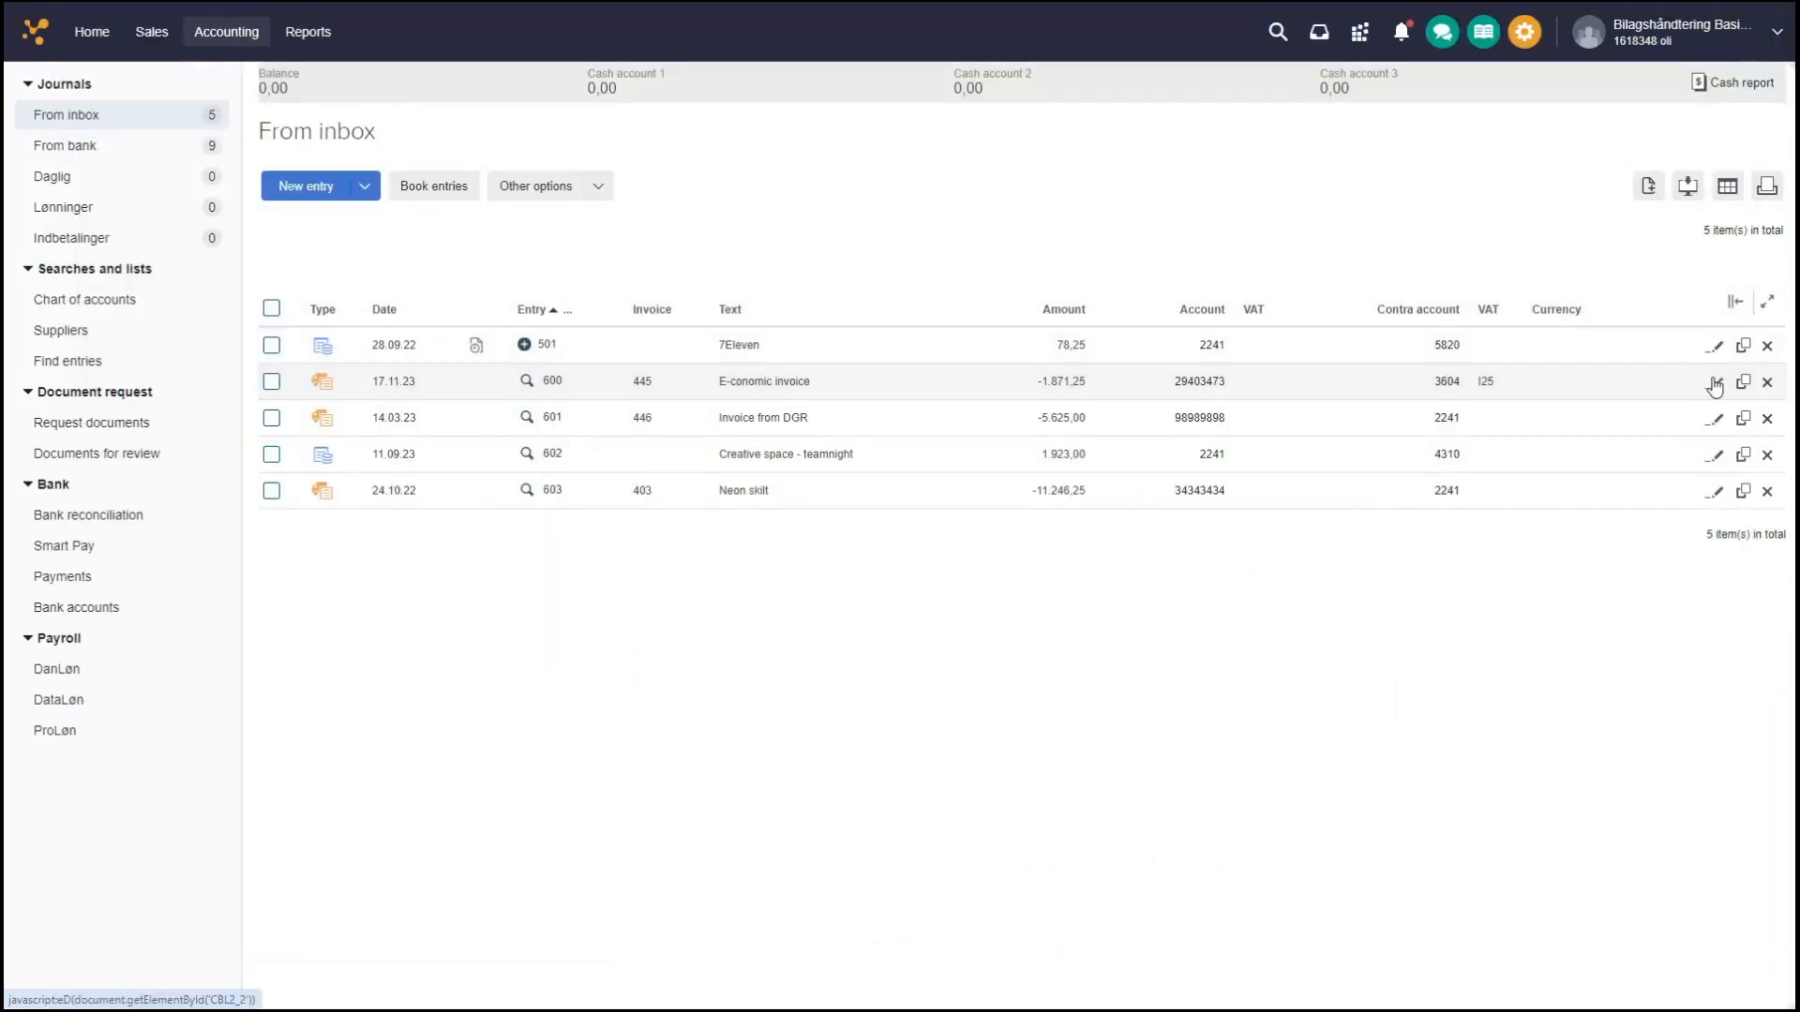
- Change the date of journal entry 600, "E-conomic invoice", to 14.03.23 and save the entry
left_click(1714, 383)
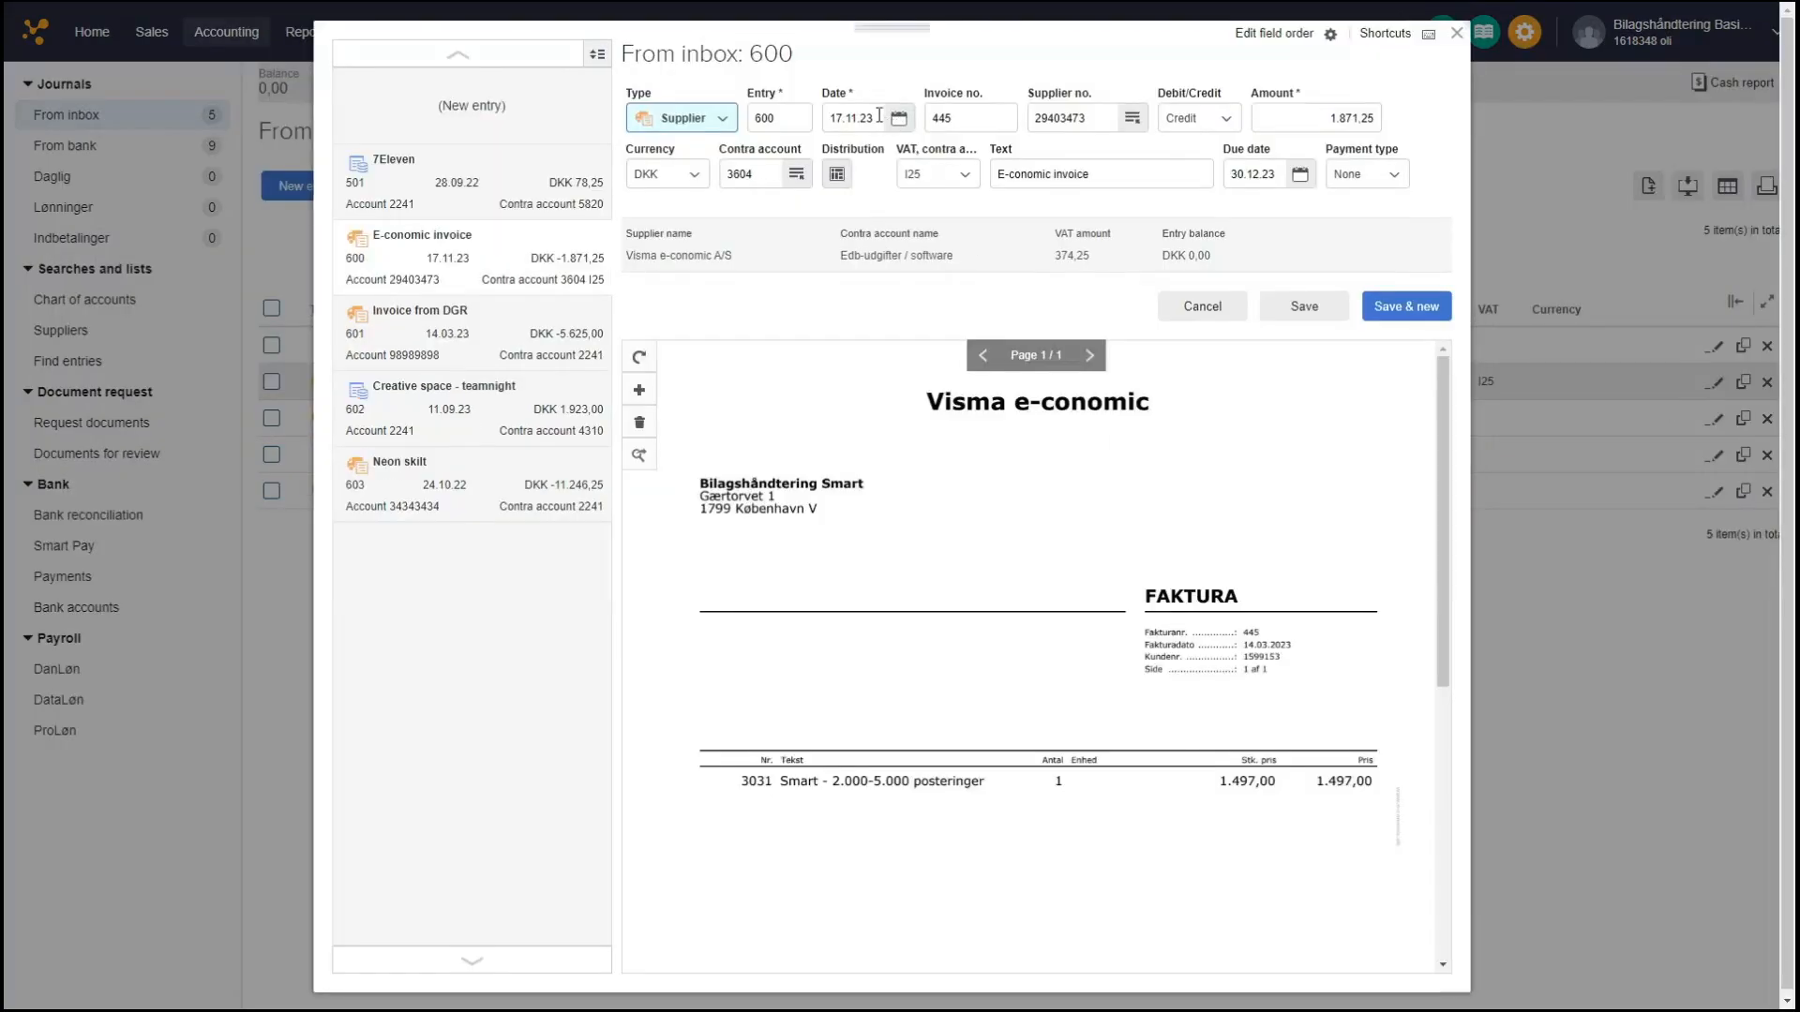
left_click(880, 115)
key("BackSpace")
key("BackSpace")
key("BackSpace")
key("BackSpace")
key("BackSpace")
key("BackSpace")
key("BackSpace")
key("BackSpace")
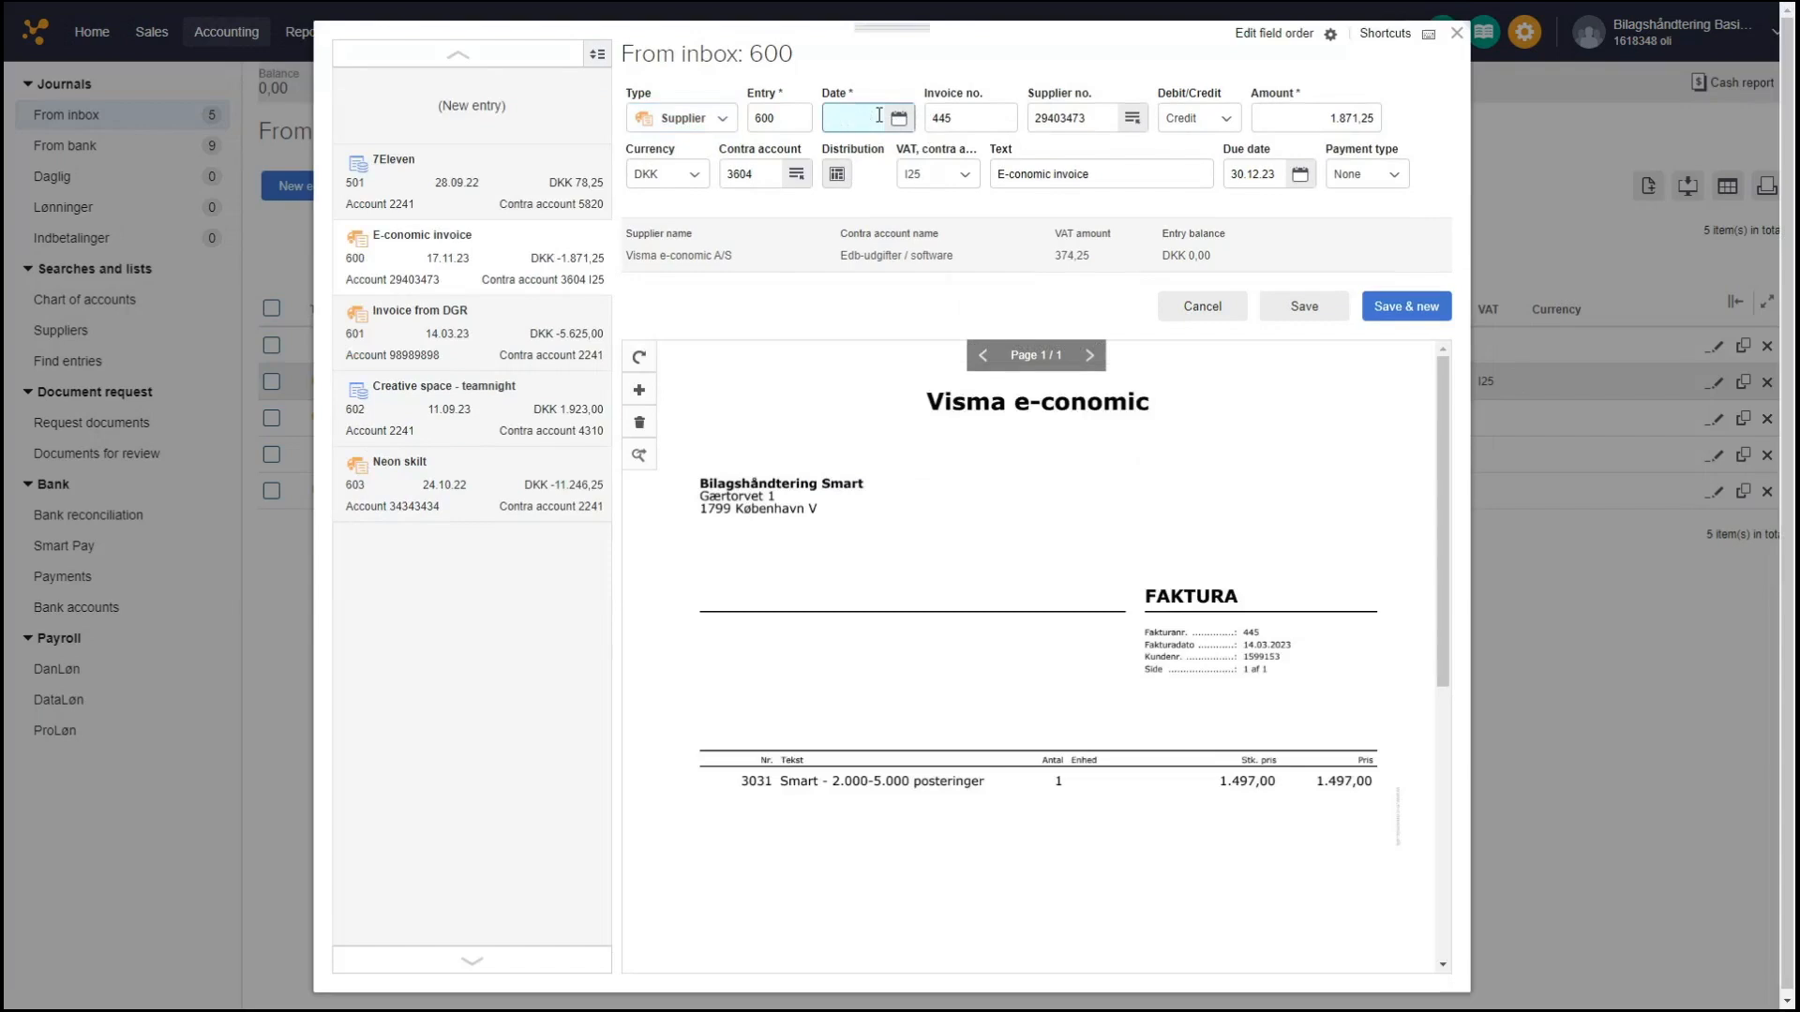
type("140323")
left_click(896, 204)
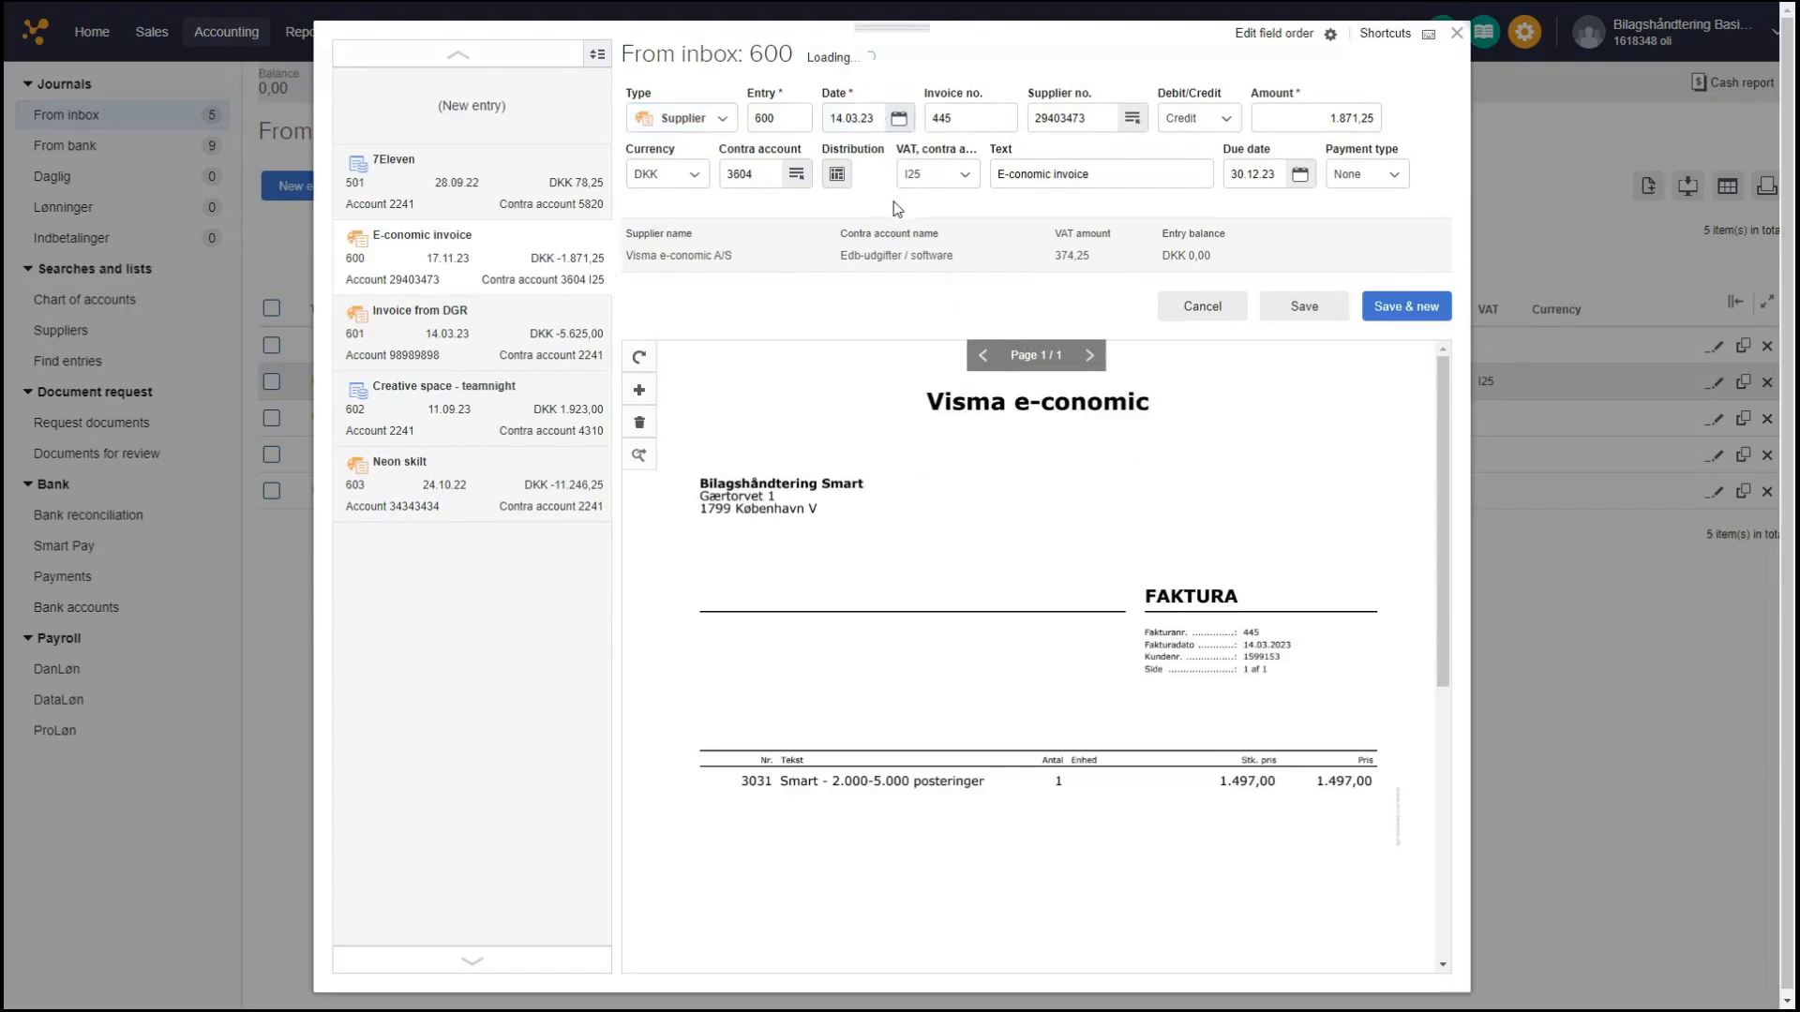
left_click(1294, 309)
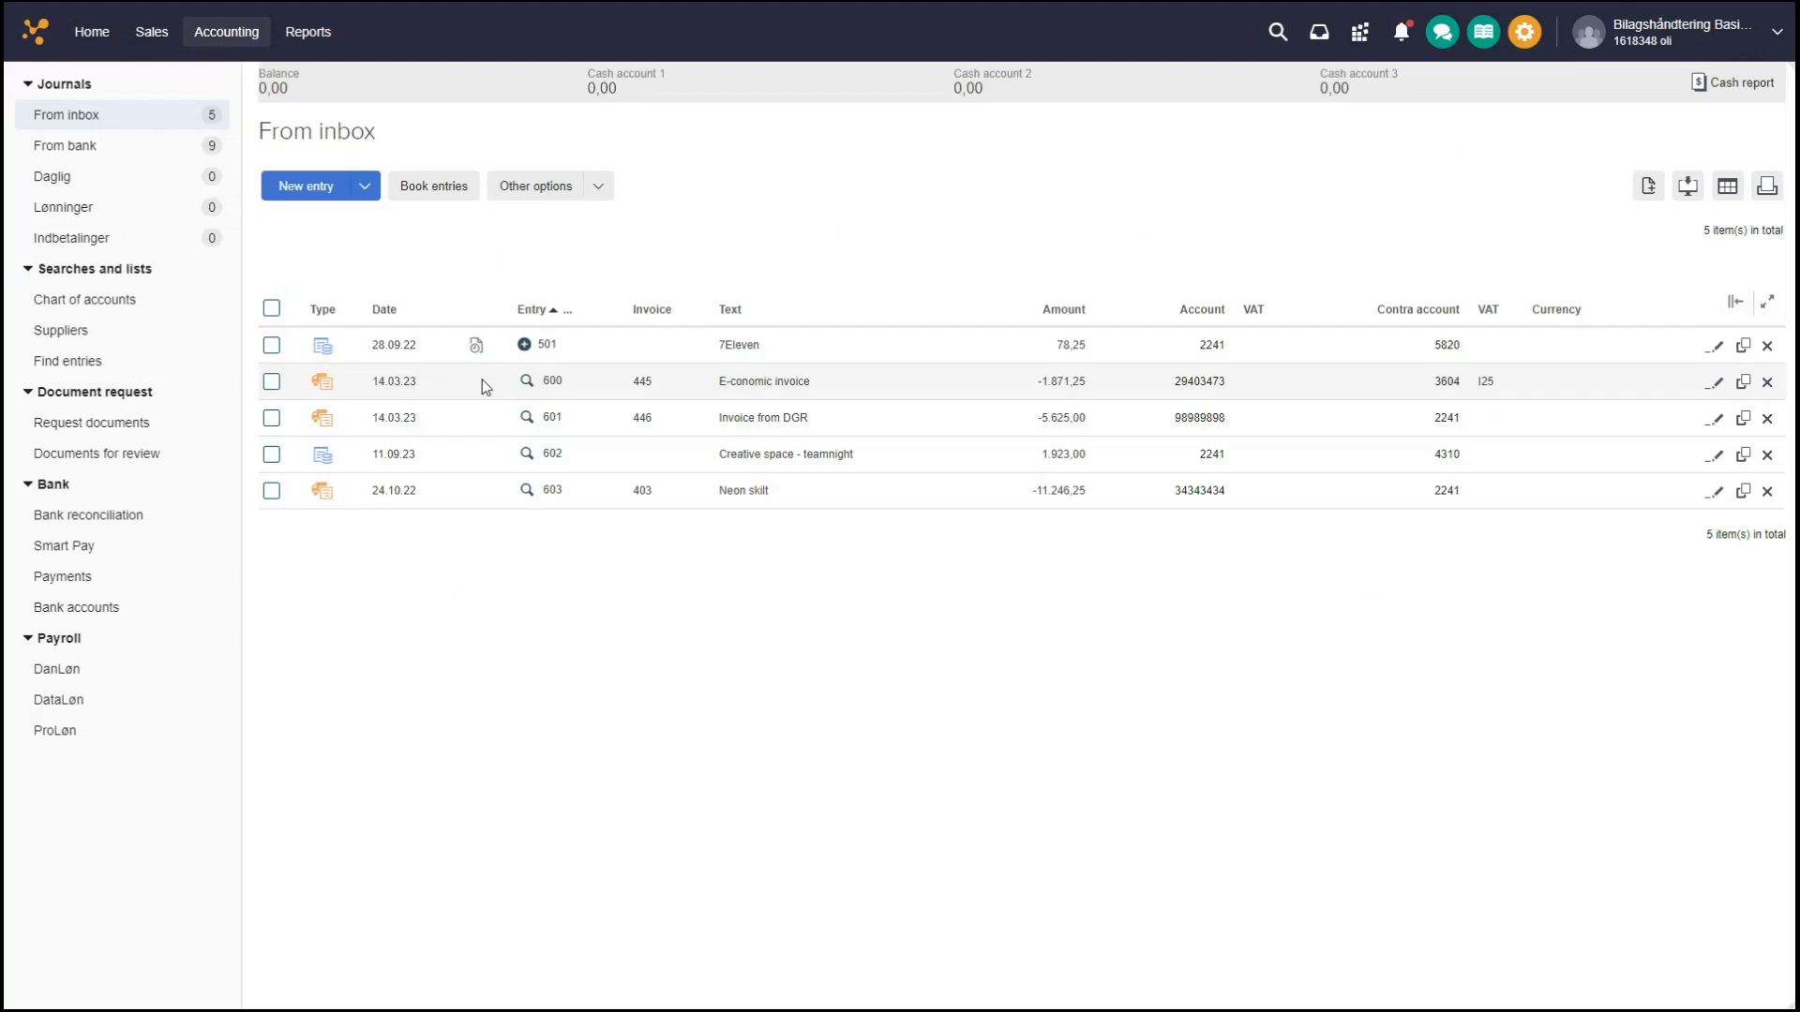
left_click_drag(483, 381, 374, 388)
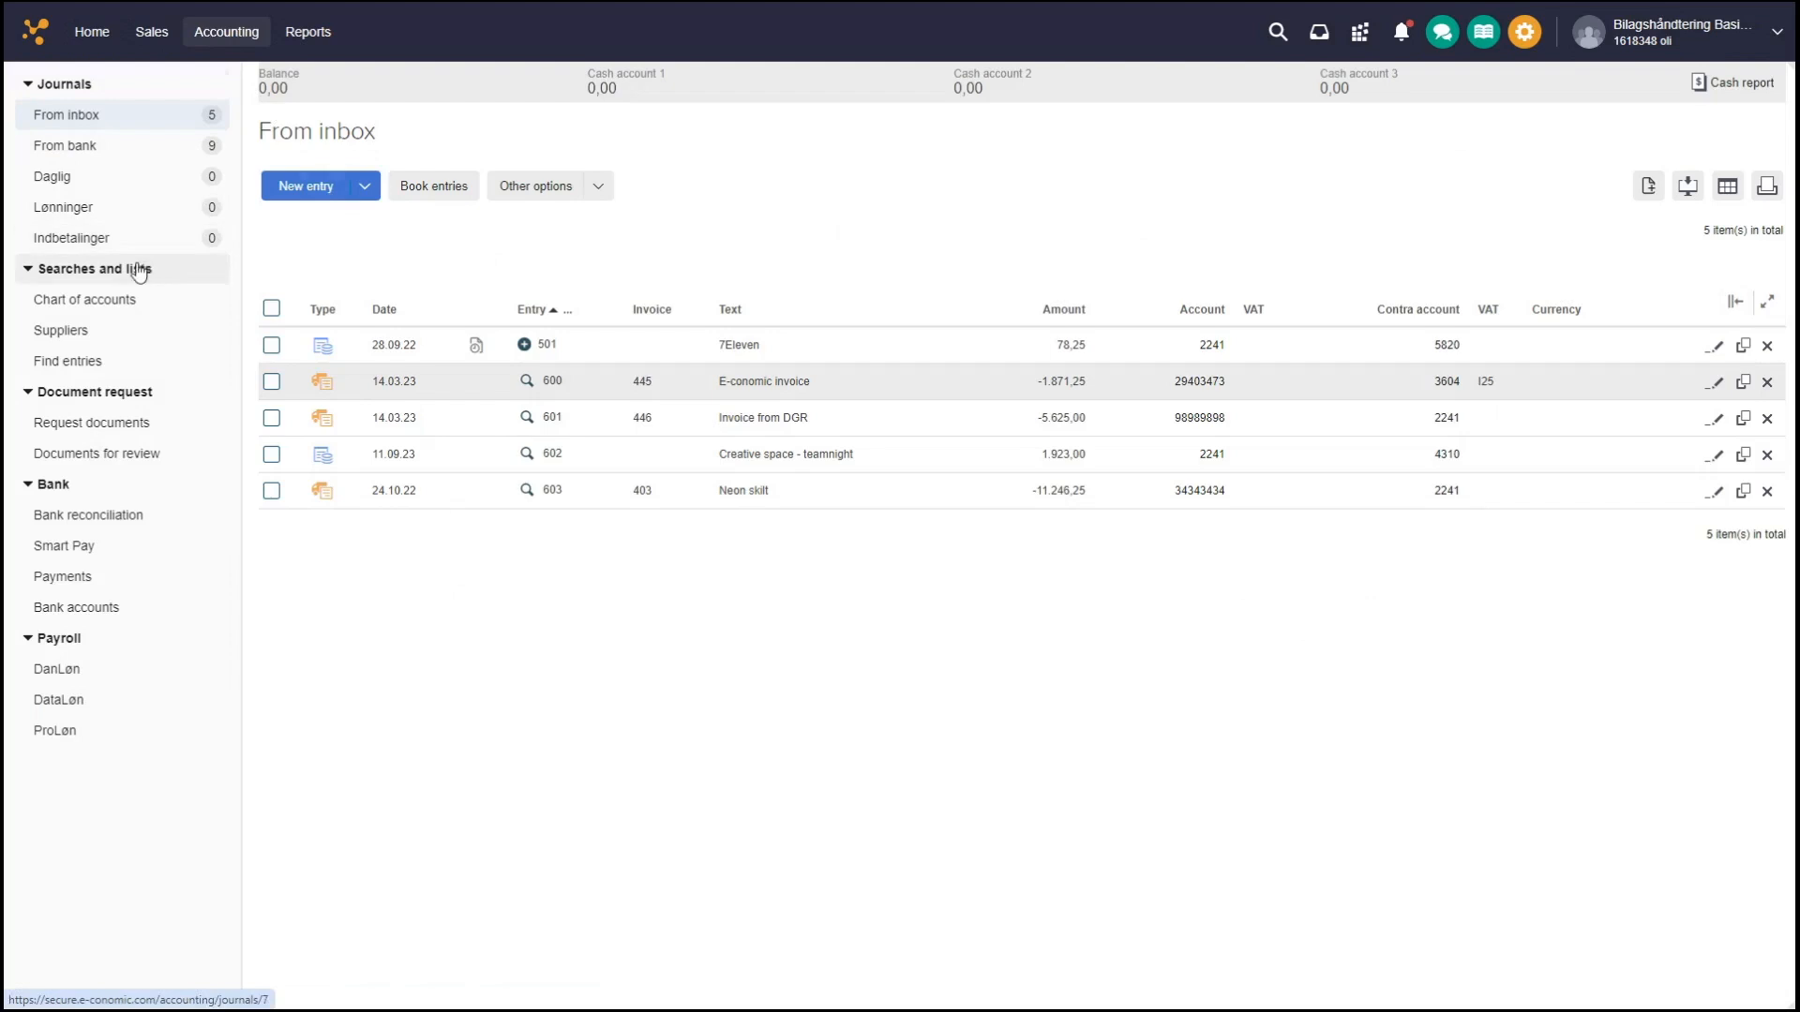
- Run Find entries without any search criteria to list all entries
left_click(138, 364)
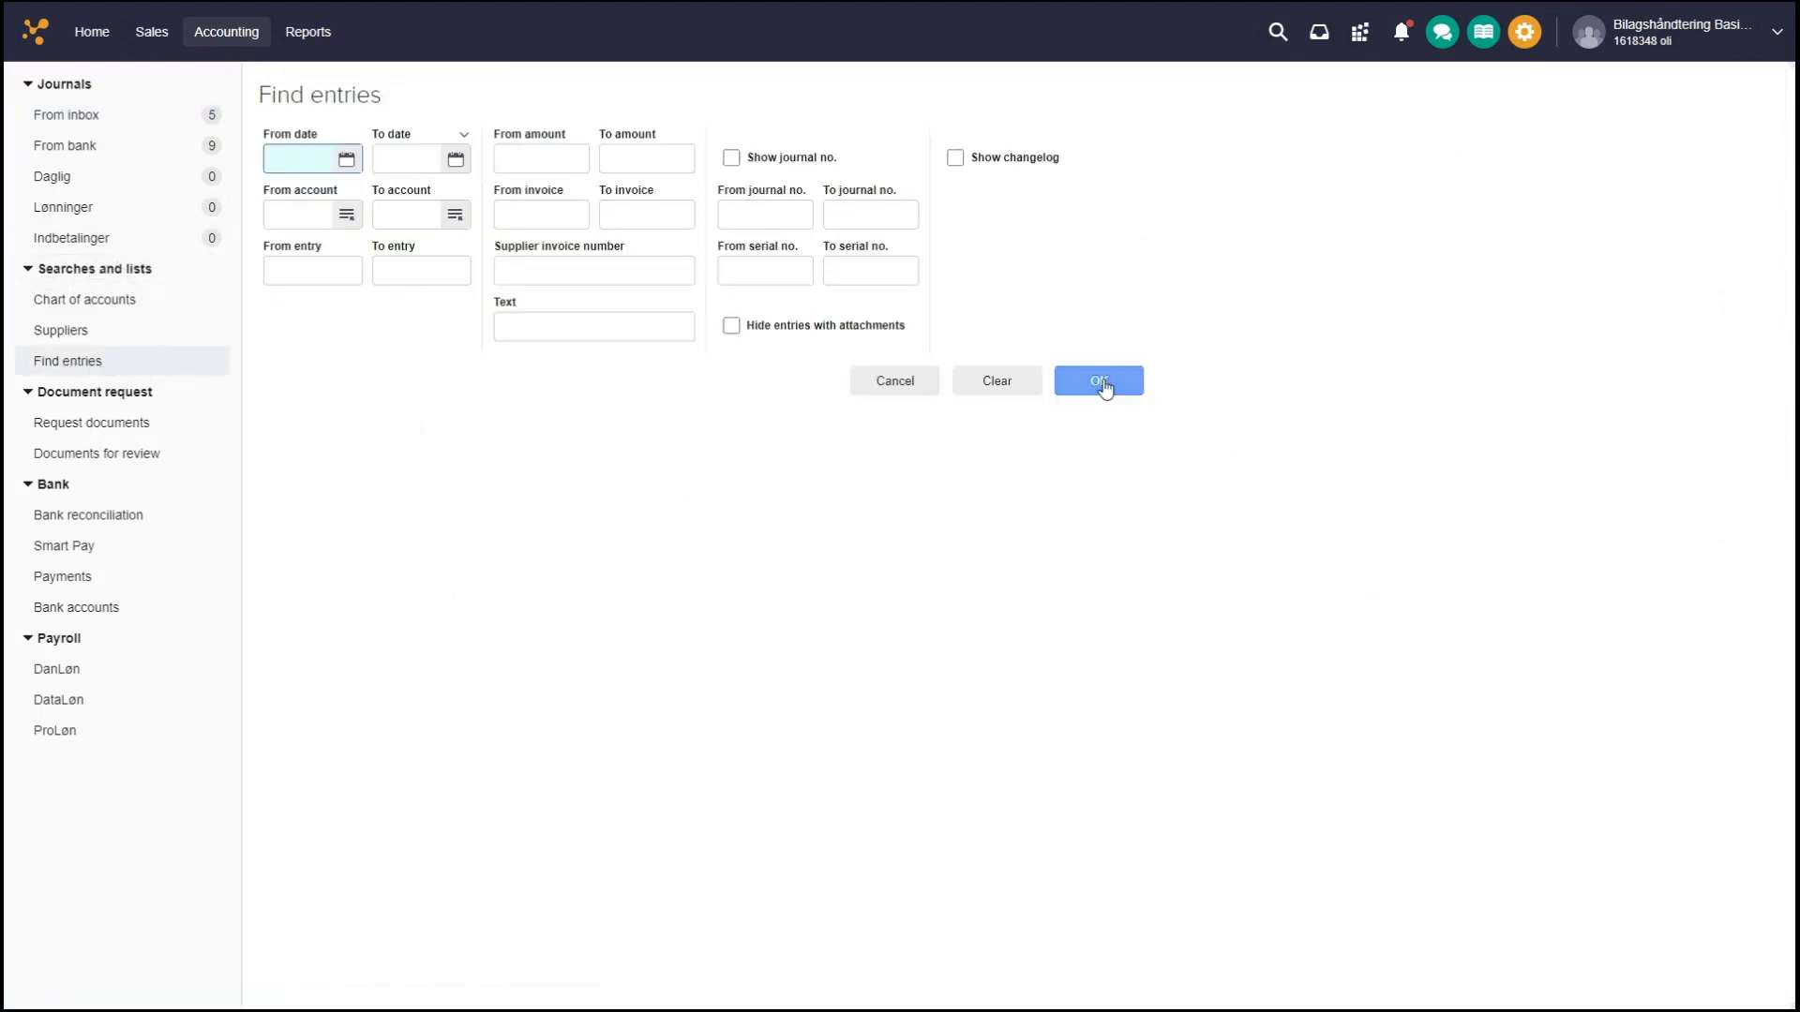
left_click(1103, 384)
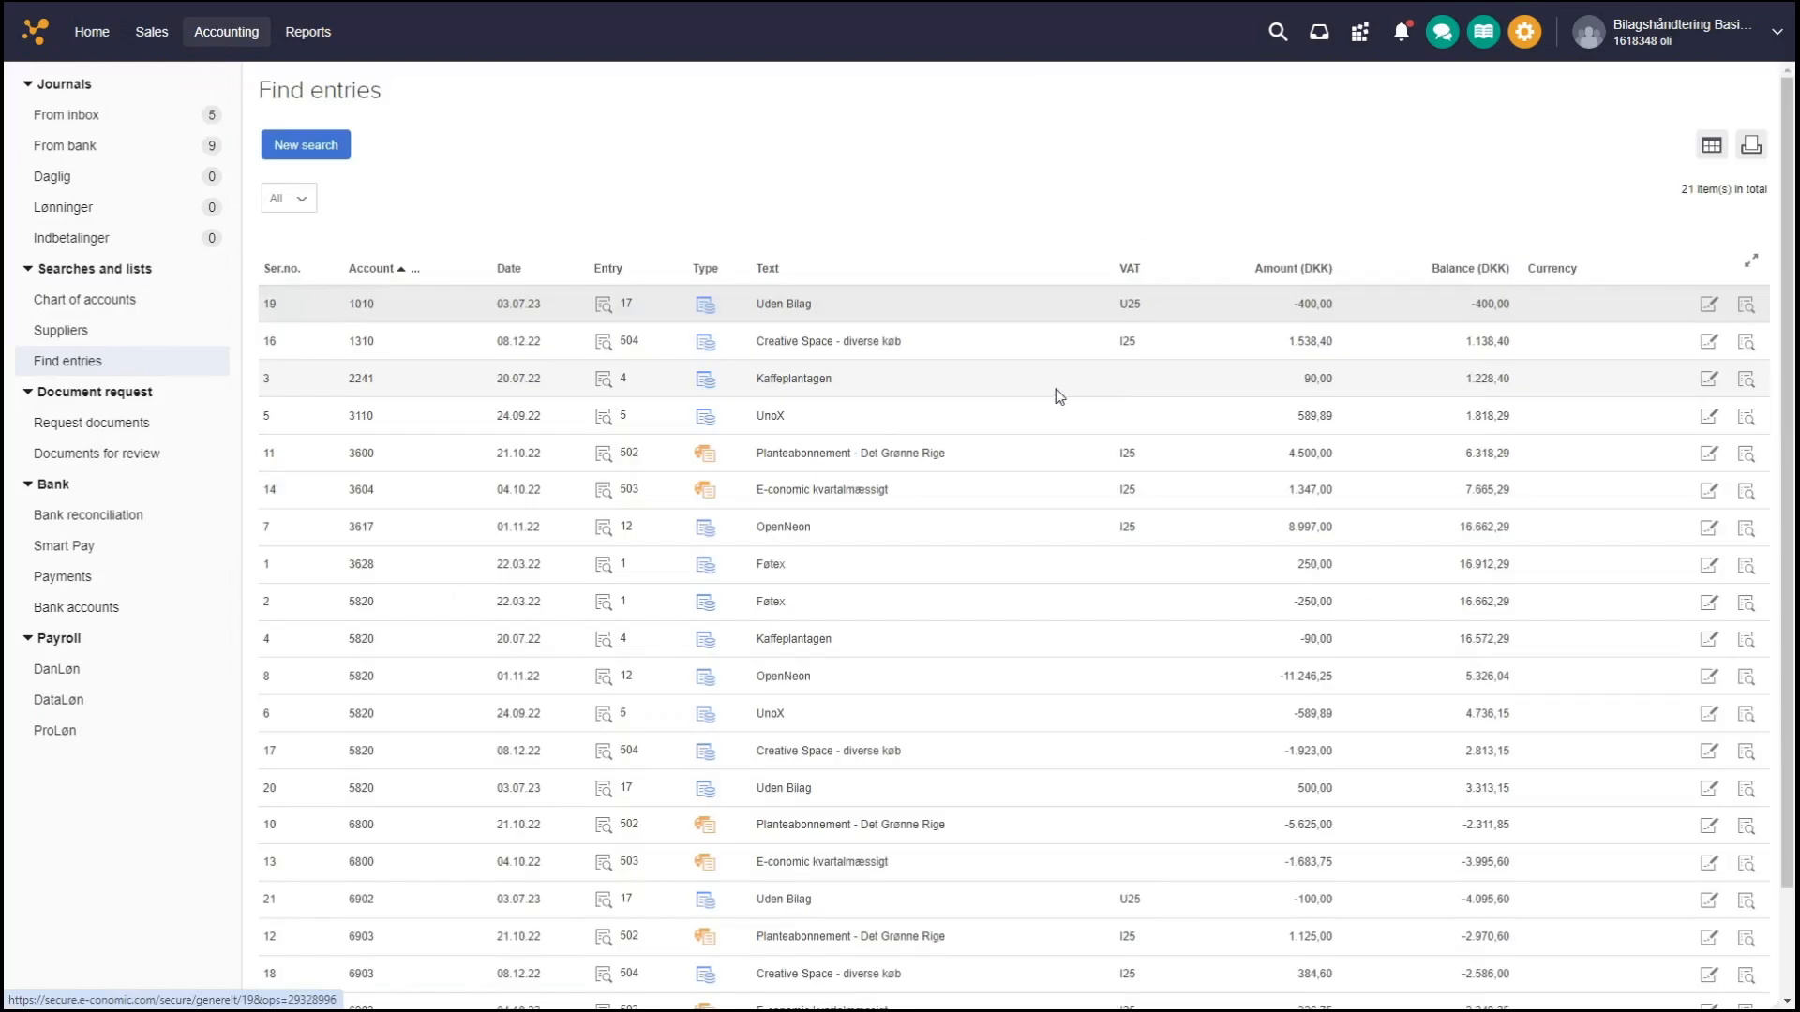
scroll(952, 430, "down", 2)
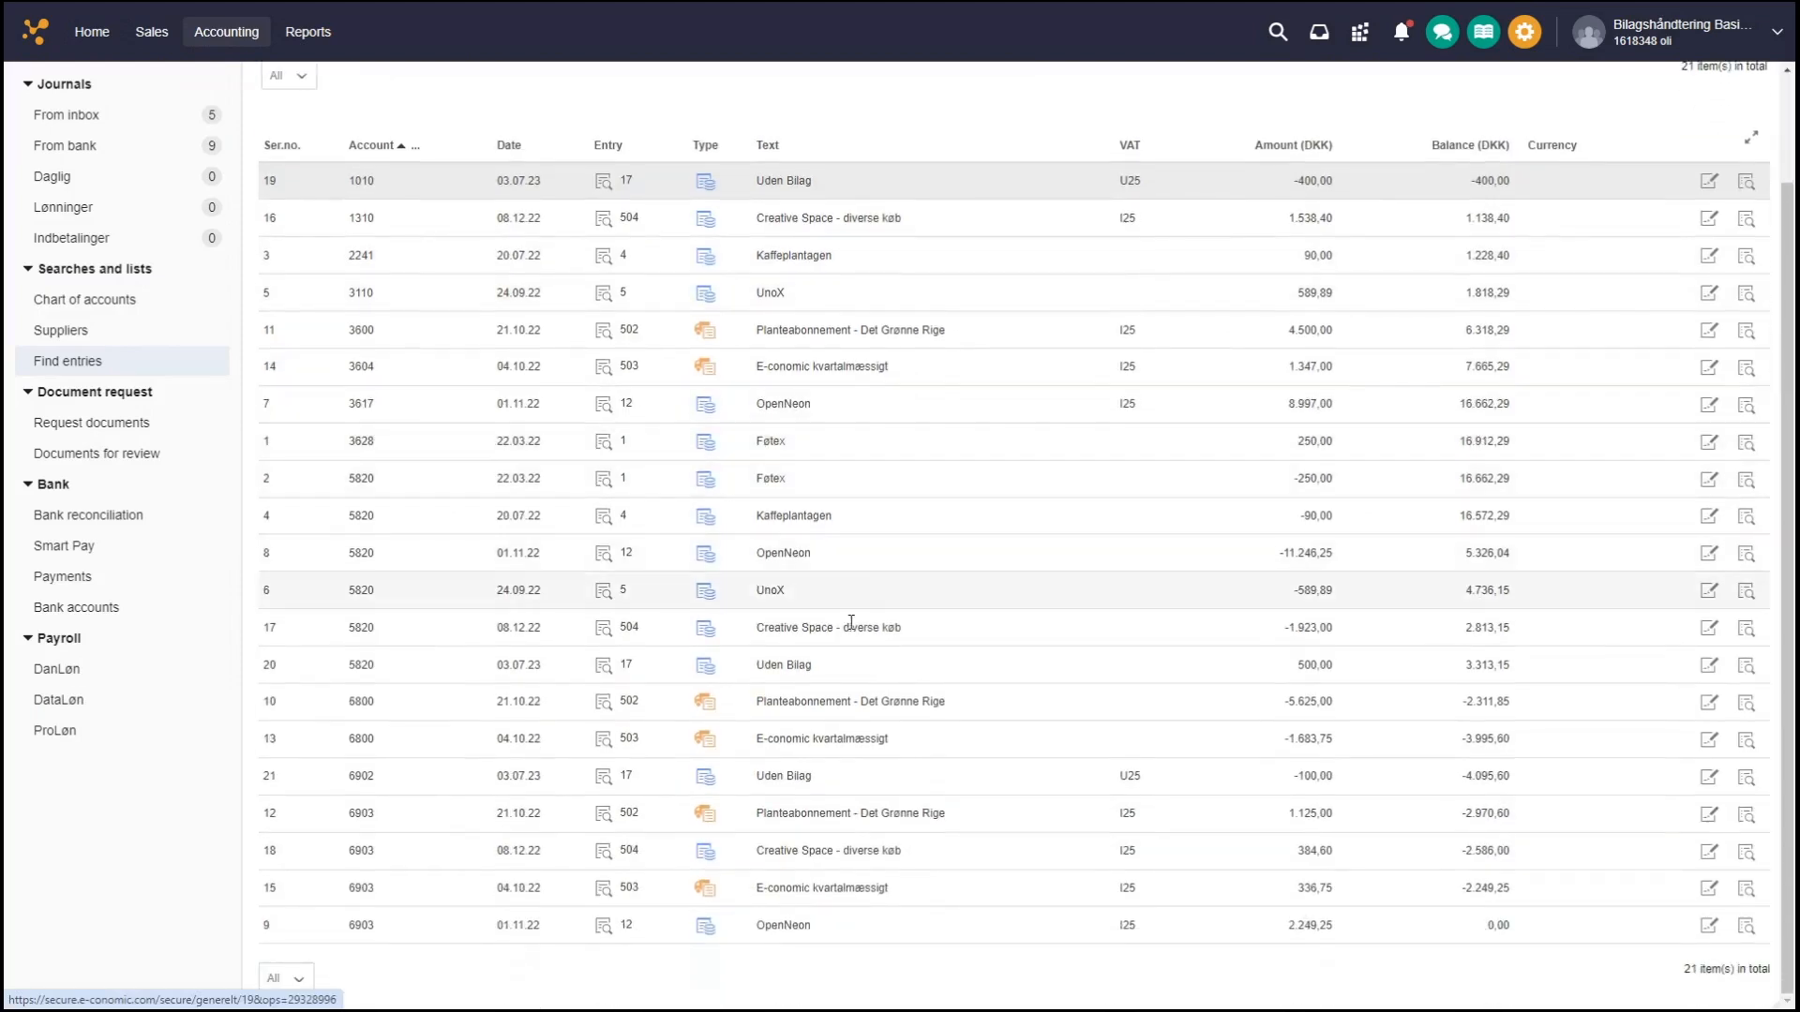
- Open the document attached to entry 17, "Uden Bilag", on account 5820 and examine the whole receipt
left_click(604, 671)
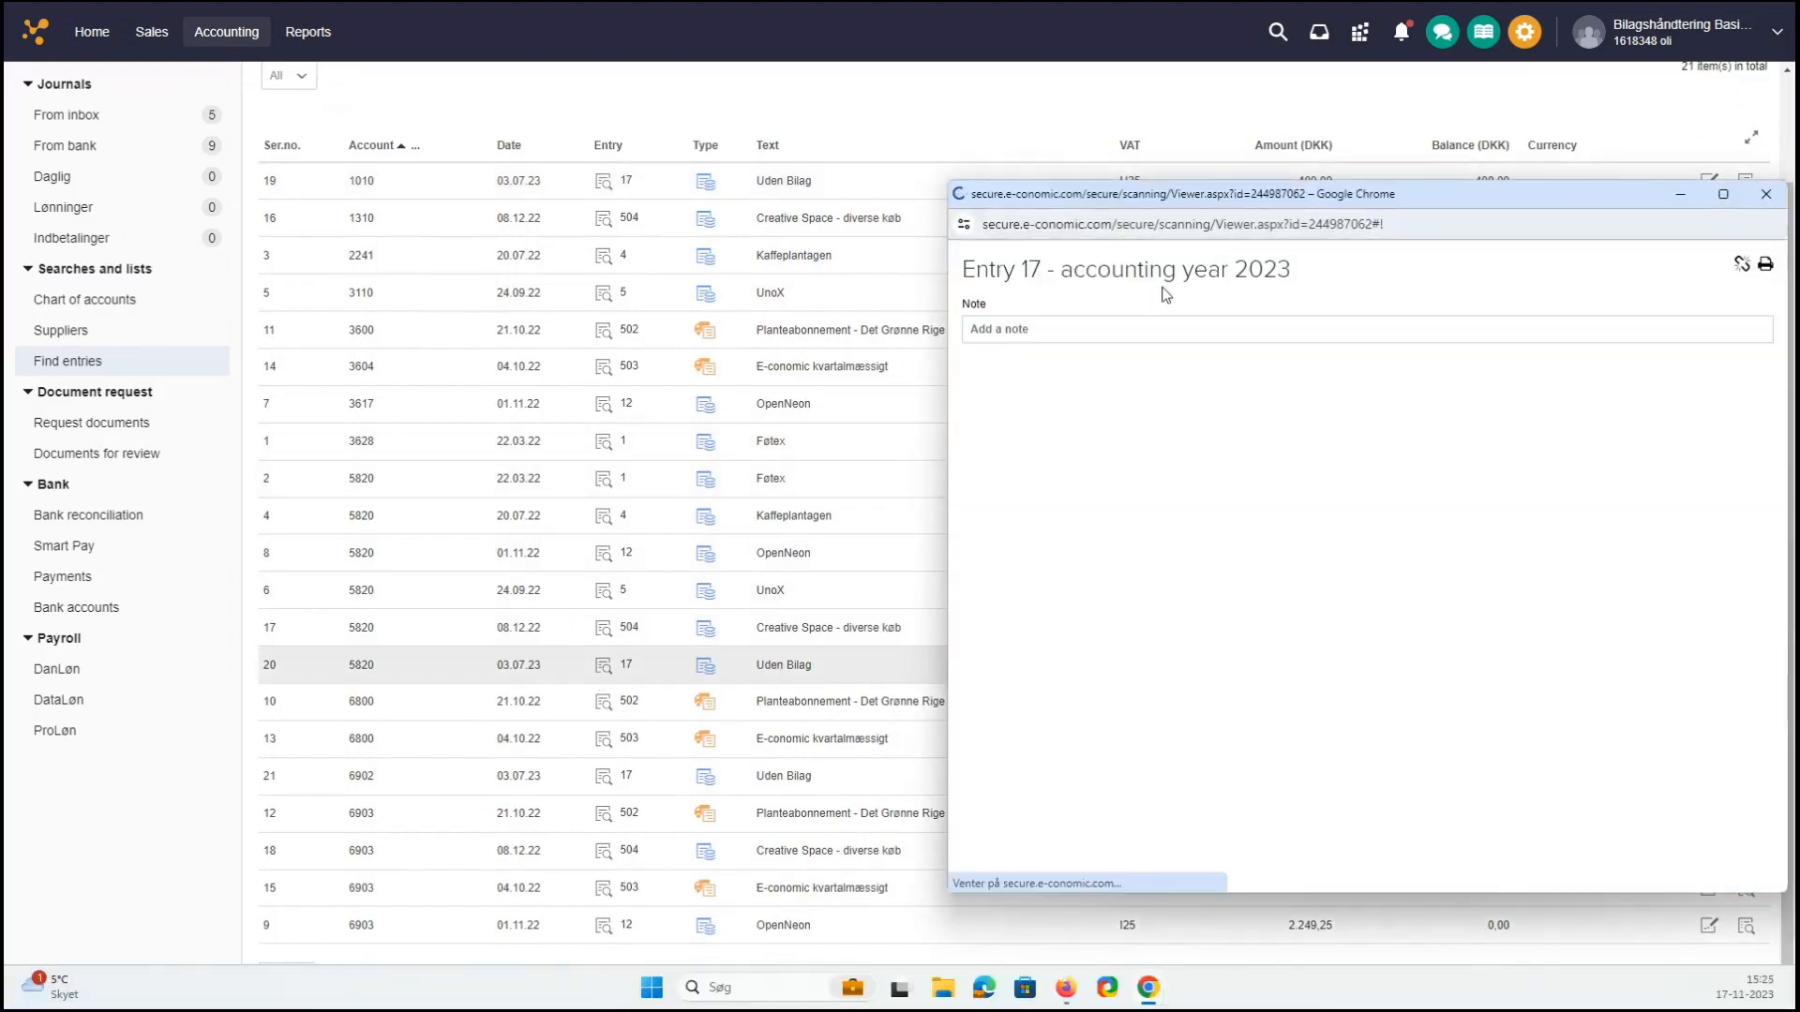
left_click_drag(1257, 188, 1002, 128)
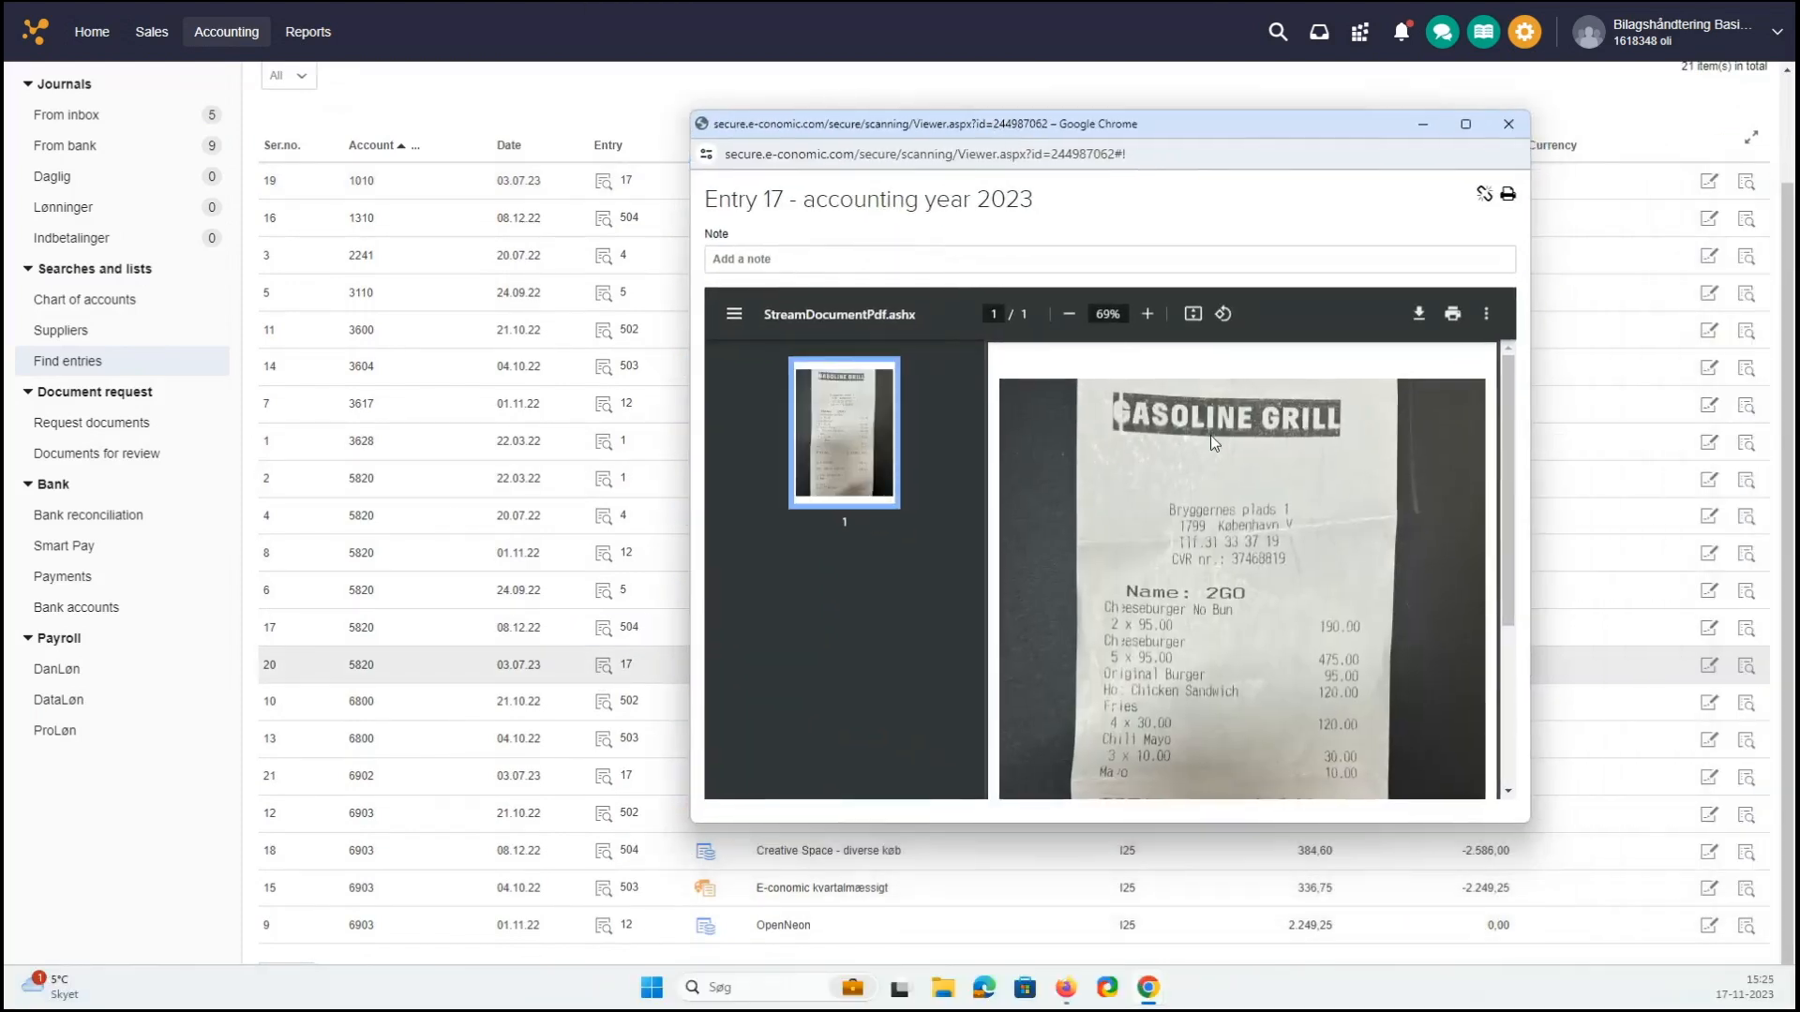
scroll(1211, 436, "down", 3)
scroll(1211, 441, "up", 3)
- Try to remove the attached document from entry 17 and move it to the inbox, and close the document viewer
left_click(1485, 195)
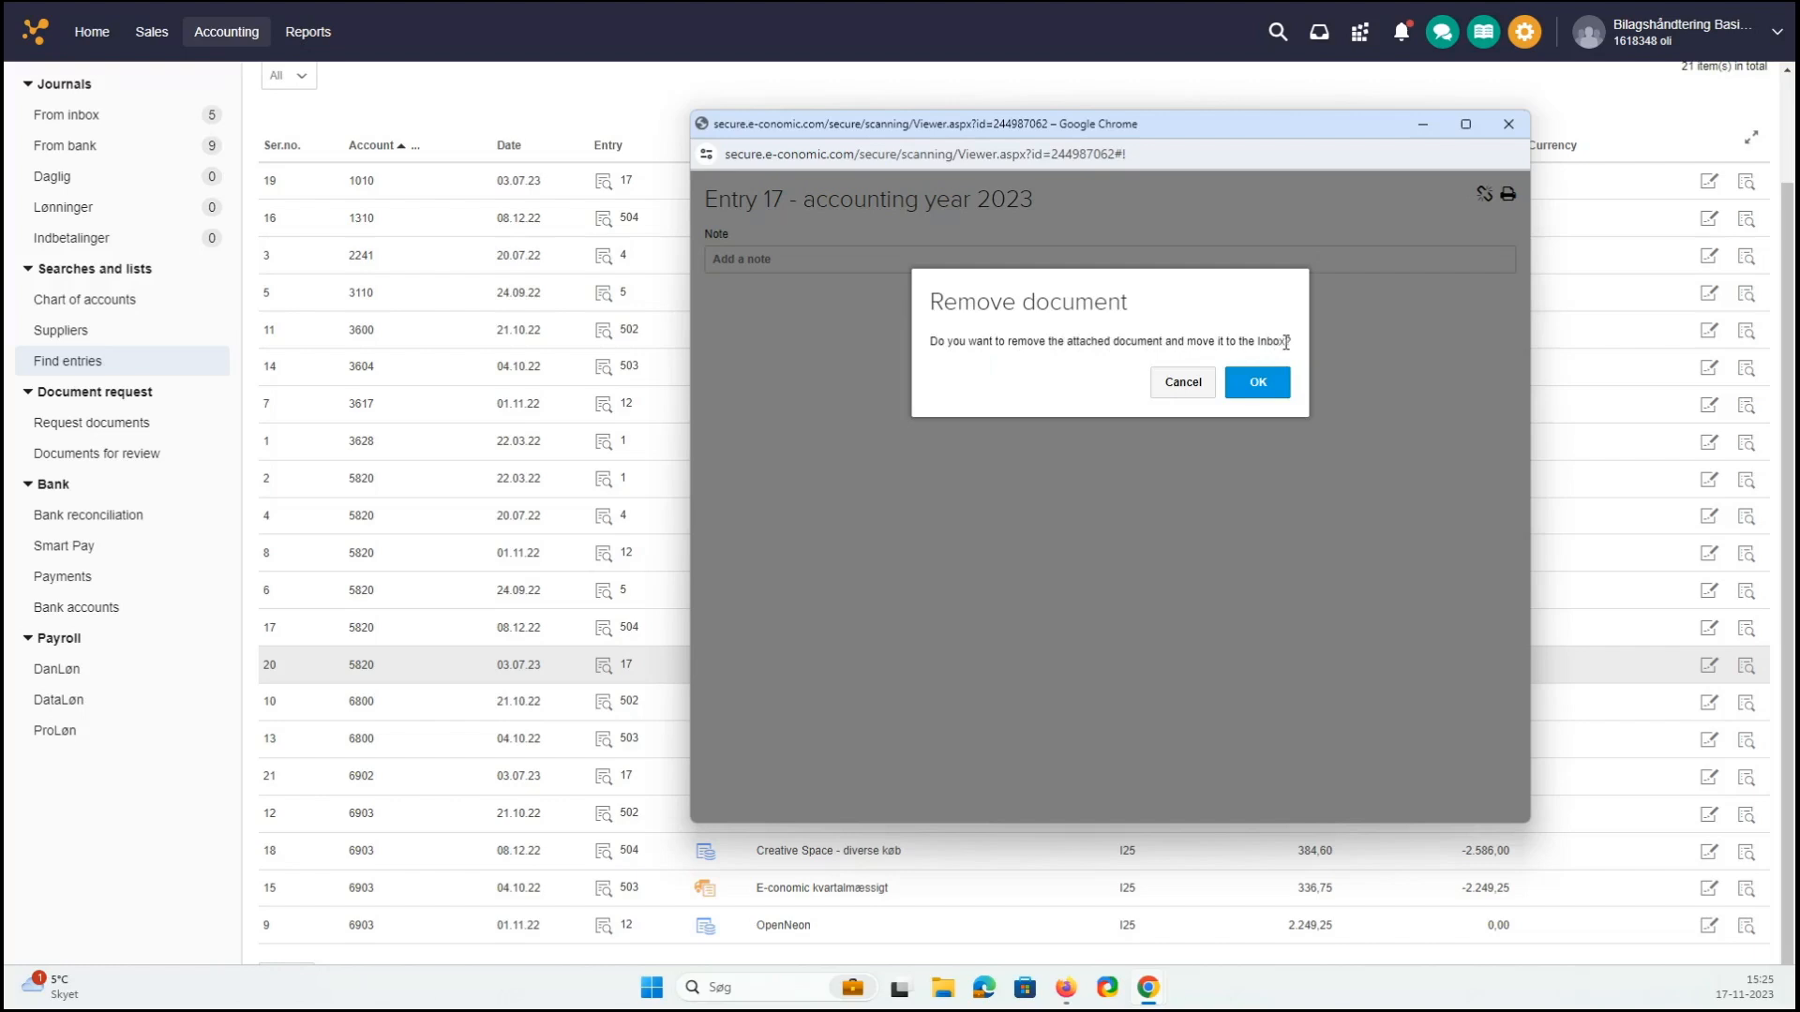
left_click(1182, 383)
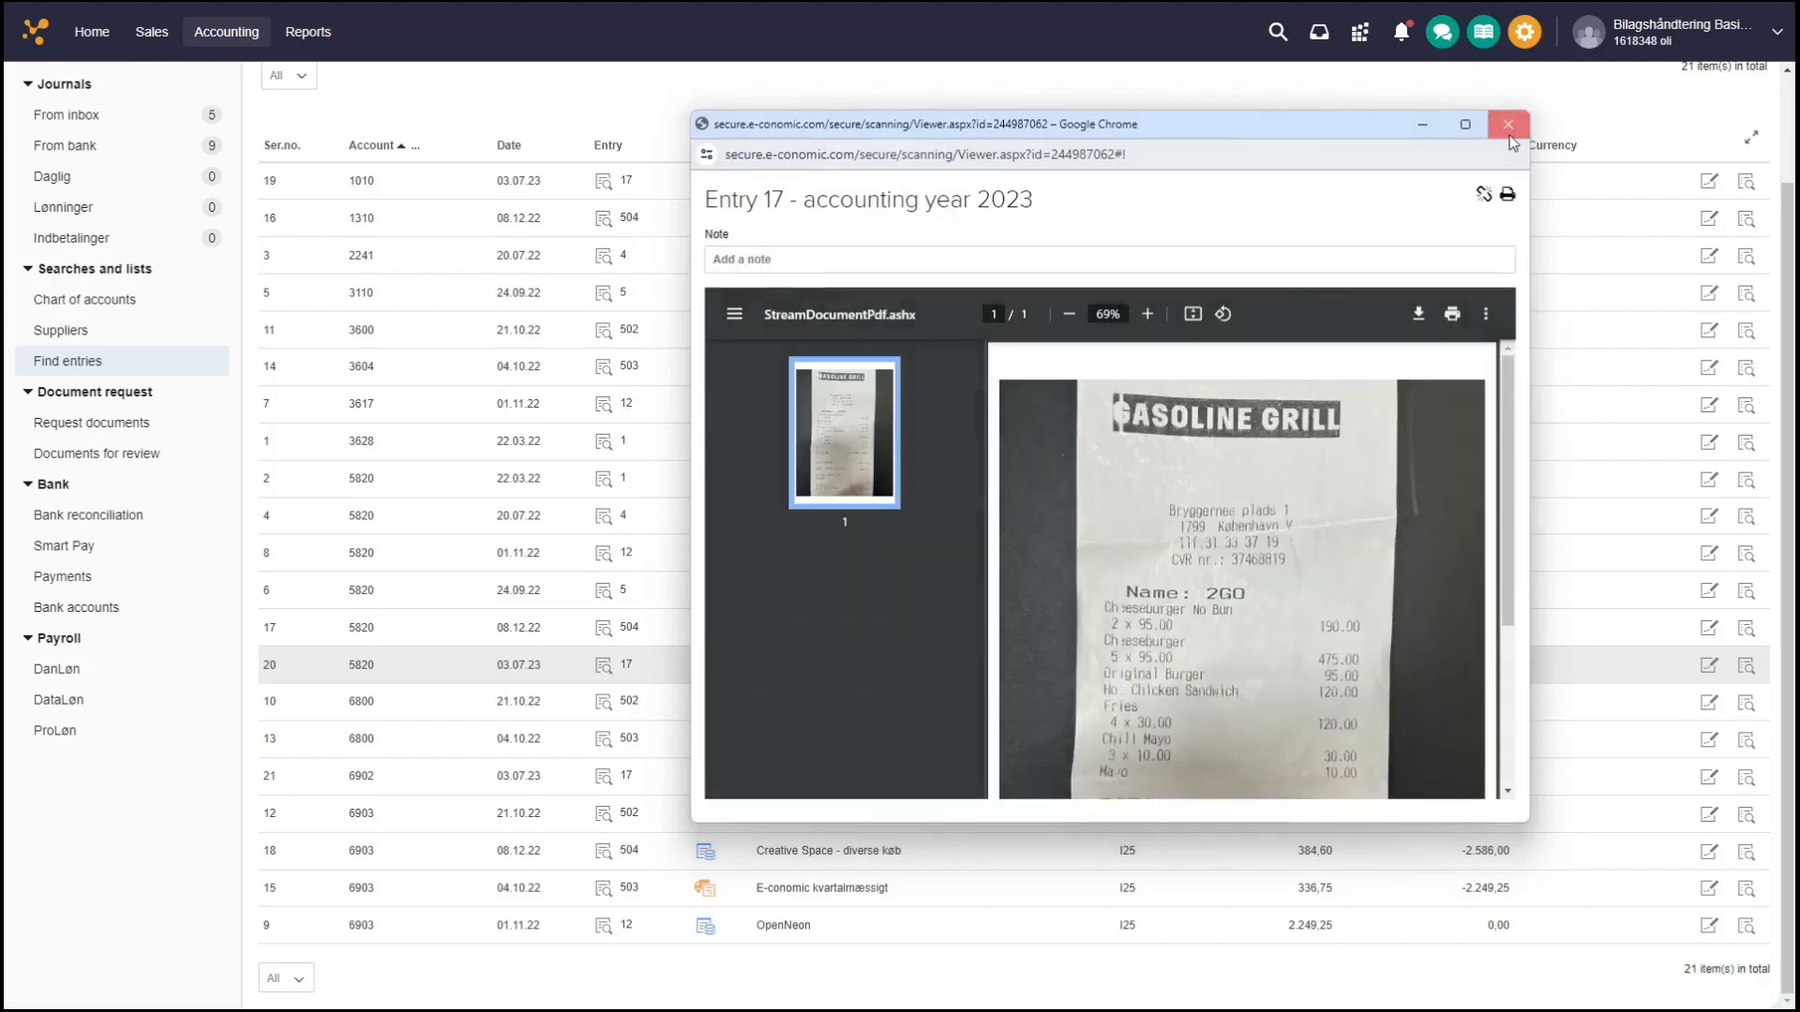
left_click(1508, 125)
- View the document attached to entry 17 through the entries of account 1010 in the chart of accounts, and close both windows
left_click(133, 306)
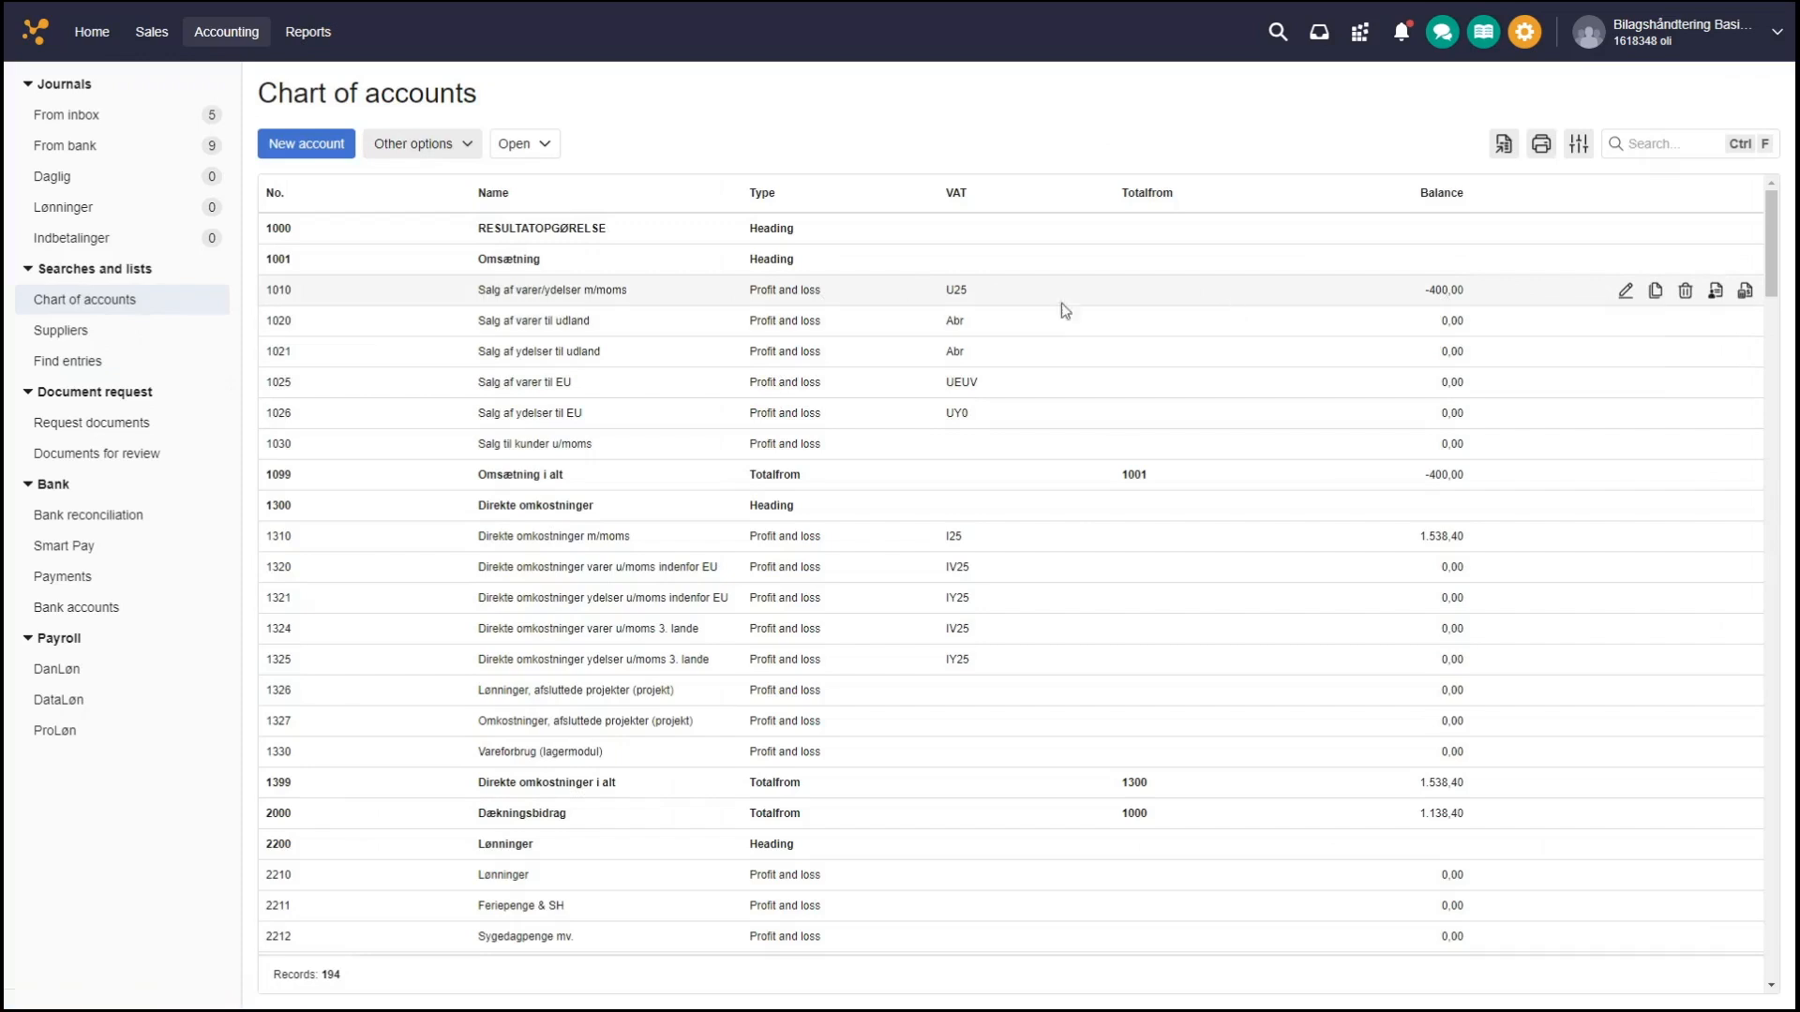
left_click(1716, 292)
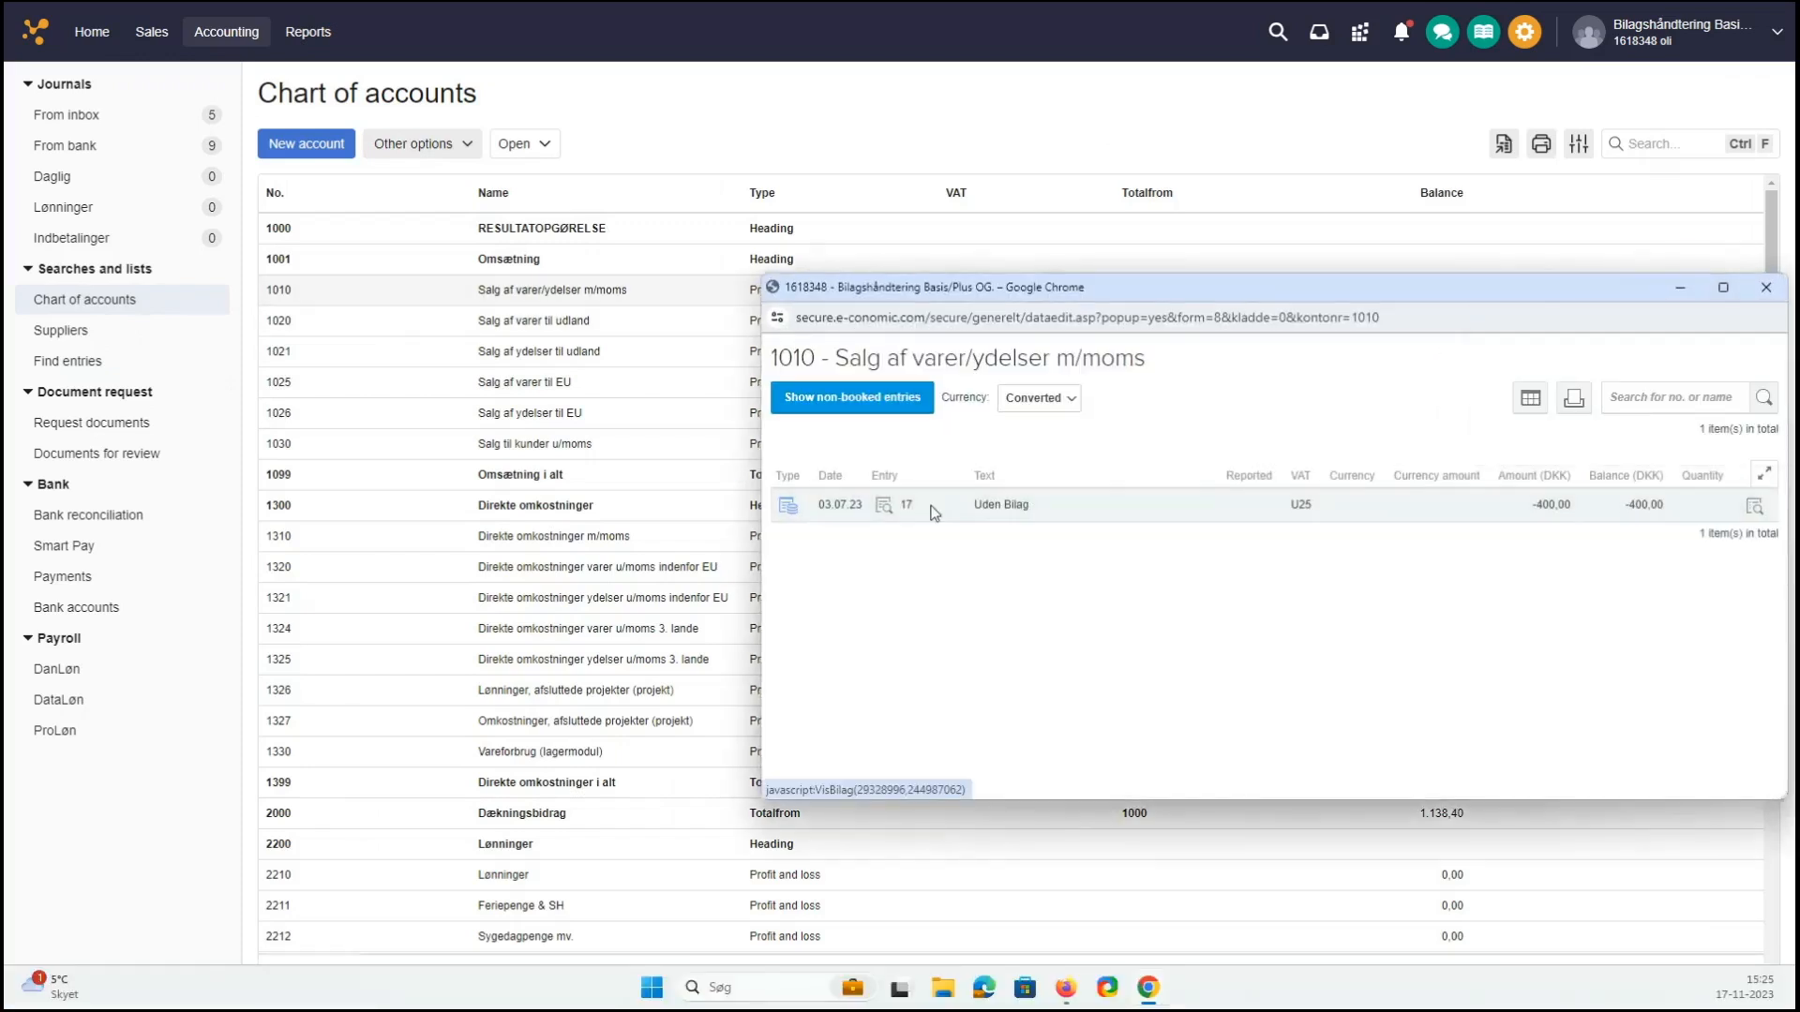
left_click(884, 507)
left_click_drag(1285, 188, 960, 166)
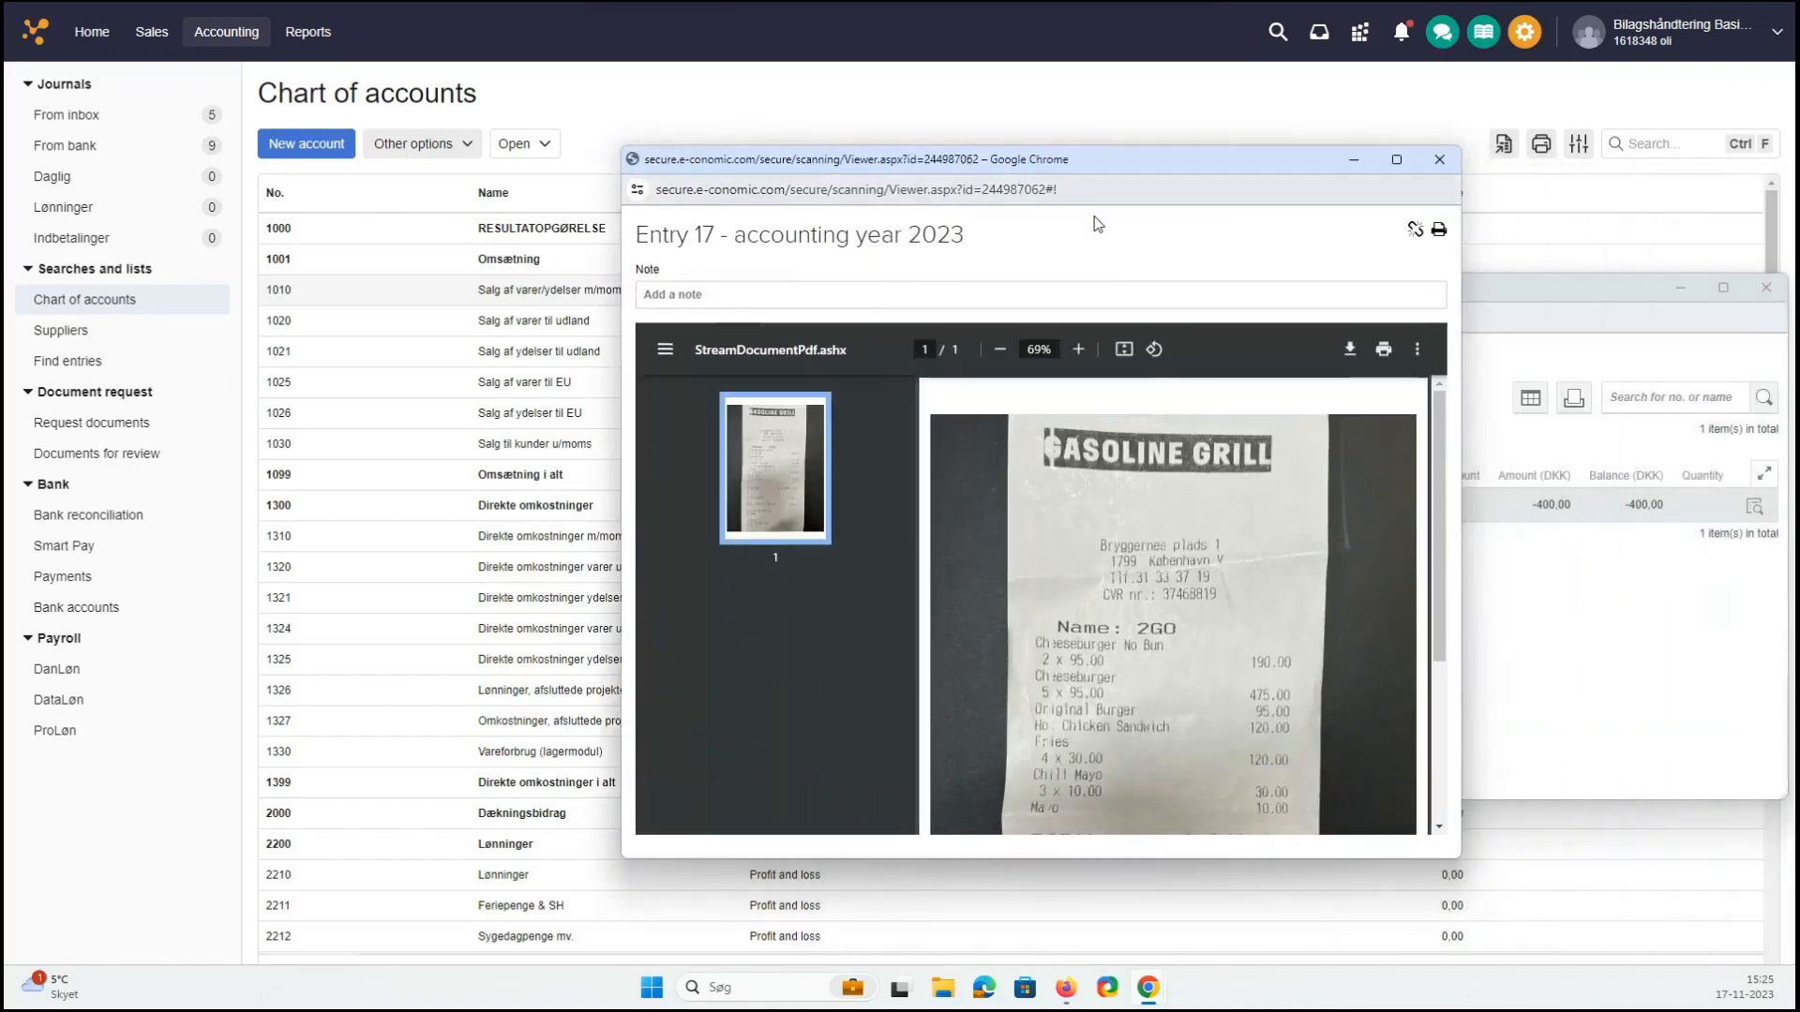
left_click(1439, 161)
left_click(1766, 287)
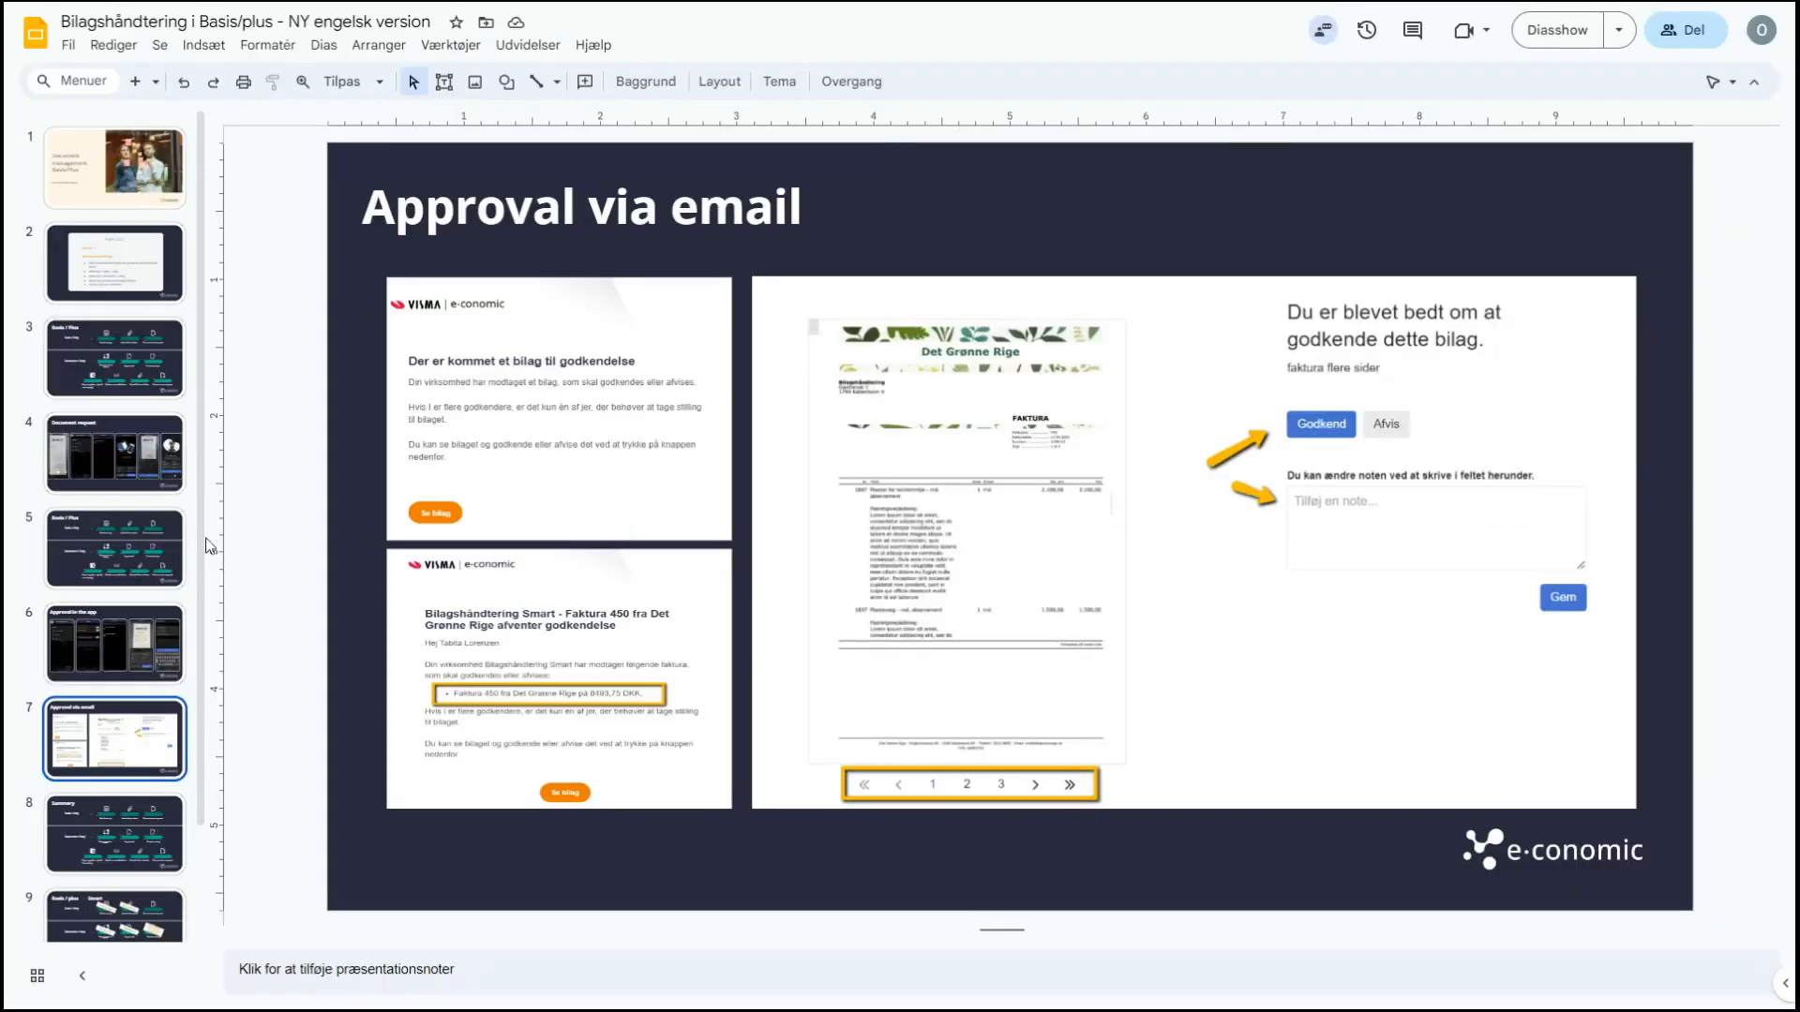
- Switch to the Google Slides presentation and browse the slides following "Approval via email"
scroll(140, 661, "down", 1)
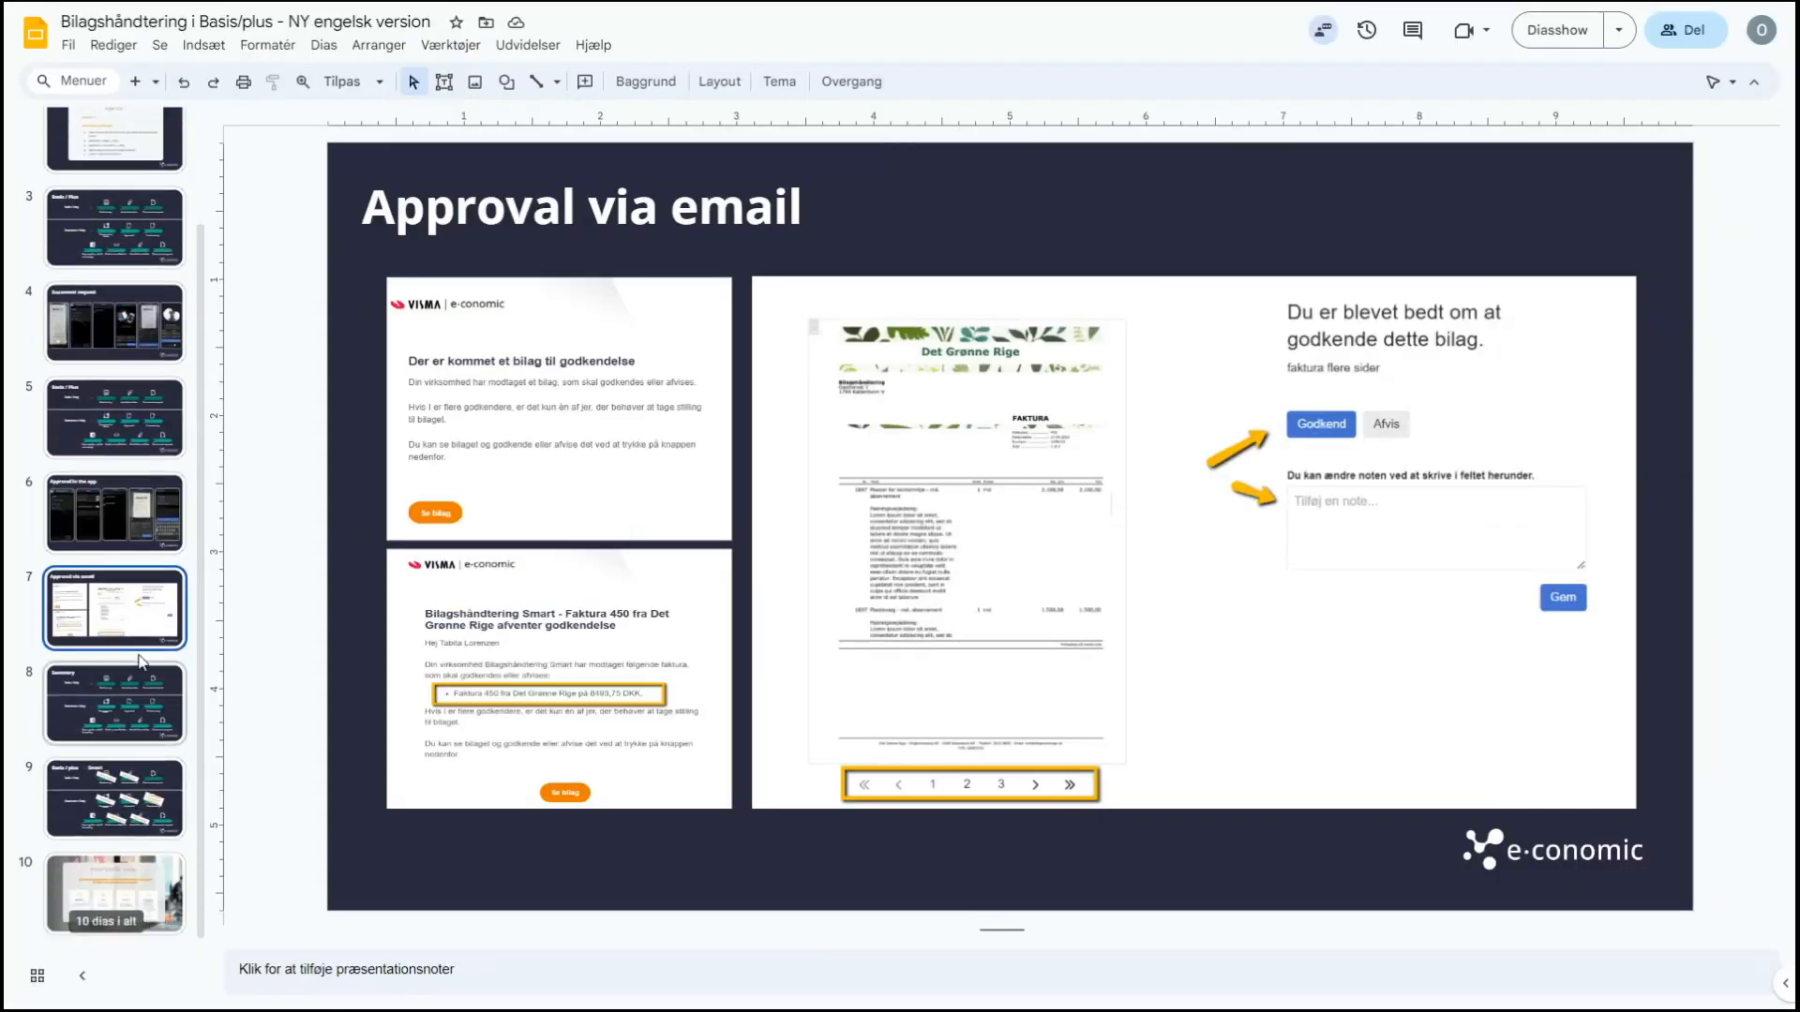